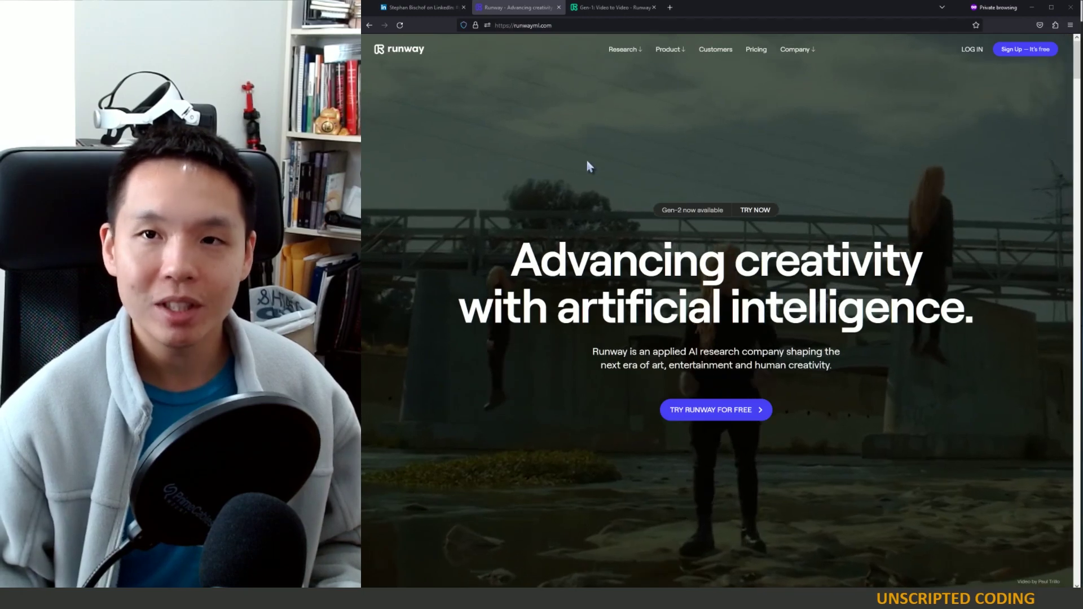
Switch to the LinkedIn post about Runway Gen 1, watch its embedded demo video and pause it.
left_click(423, 11)
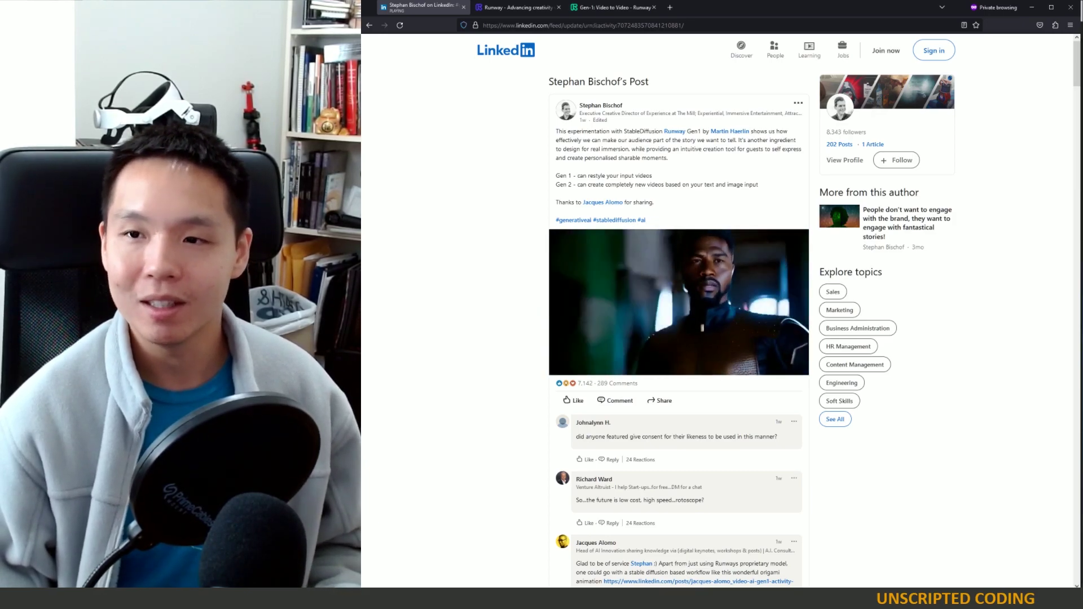
left_click(562, 364)
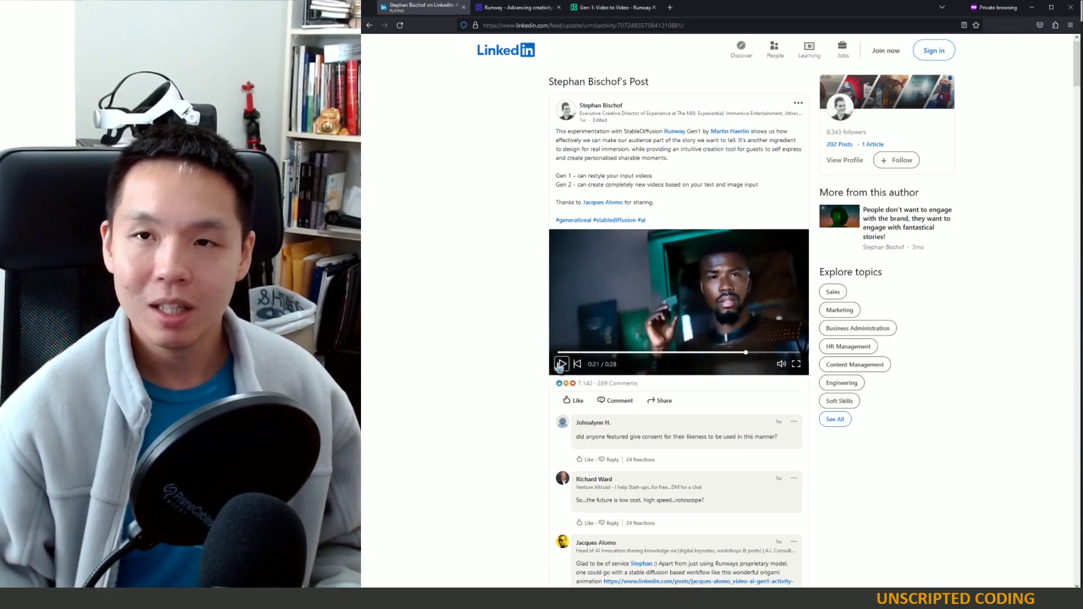
Look through the Runway homepage from the hero banner through the research sections to the AI Magic Tools section.
left_click(509, 9)
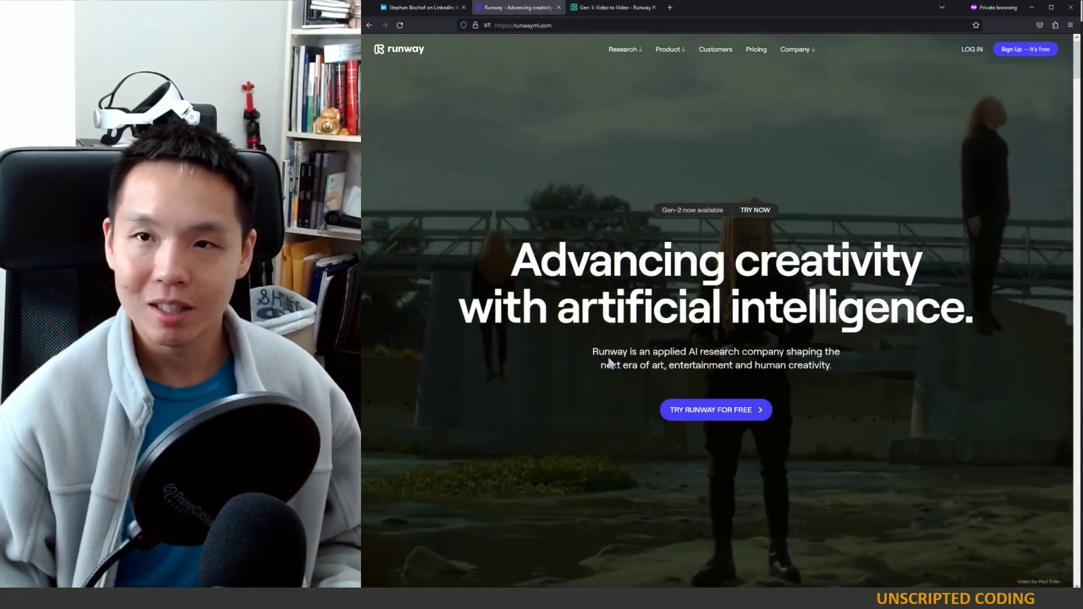
scroll(597, 411, "down", 3)
scroll(618, 389, "up", 3)
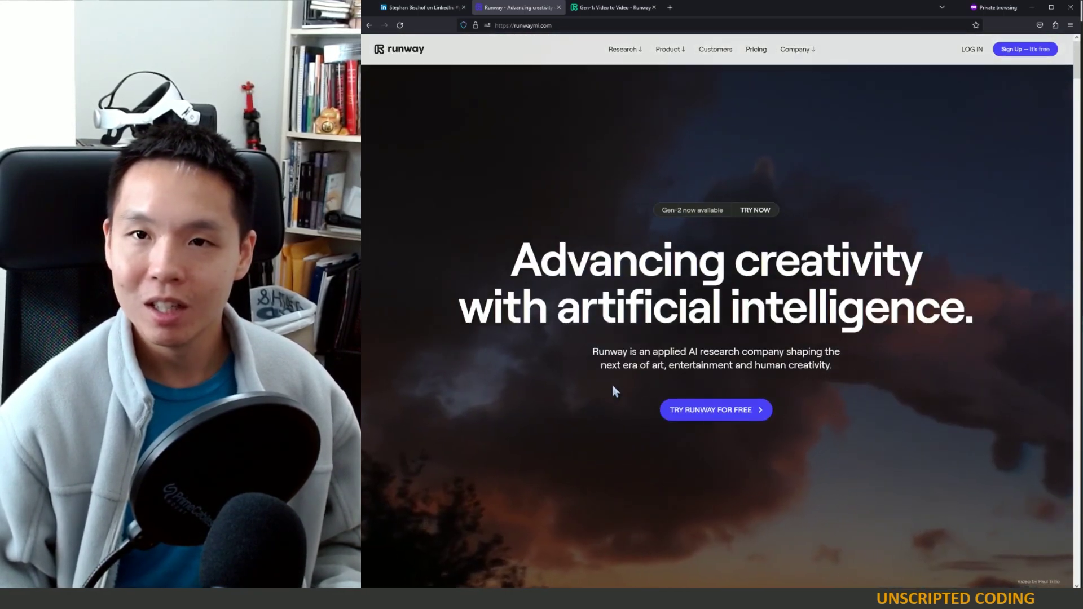
scroll(606, 388, "down", 3)
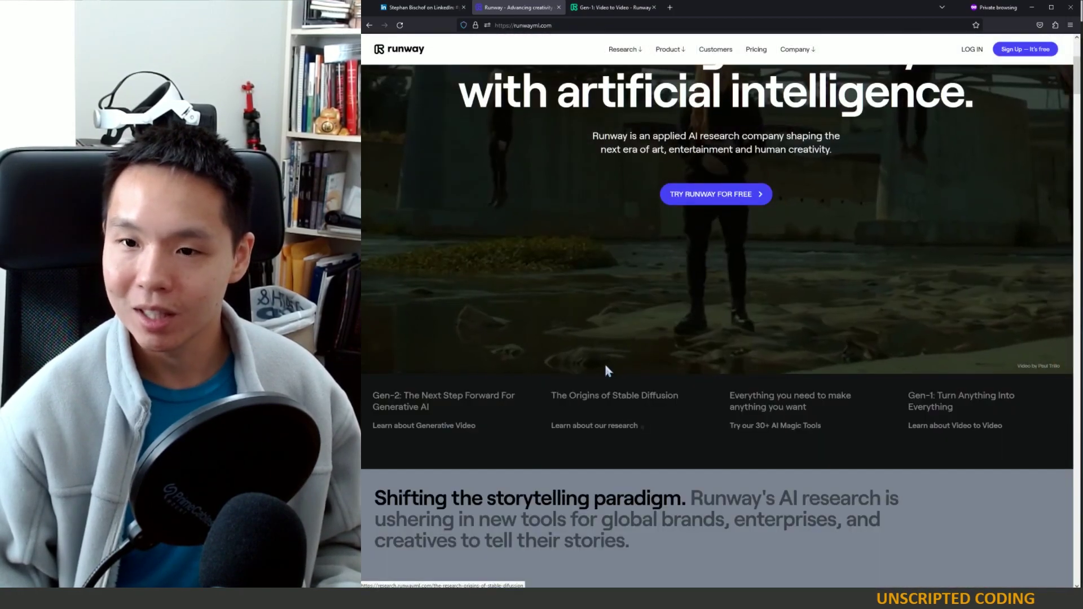
scroll(604, 361, "down", 4)
scroll(604, 341, "down", 15)
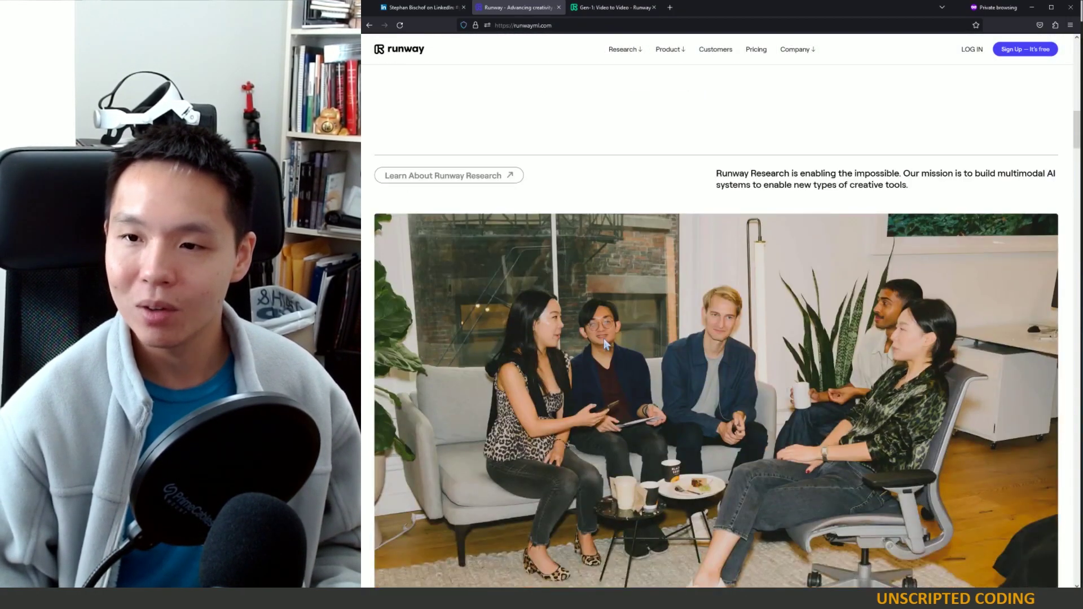
scroll(605, 341, "down", 5)
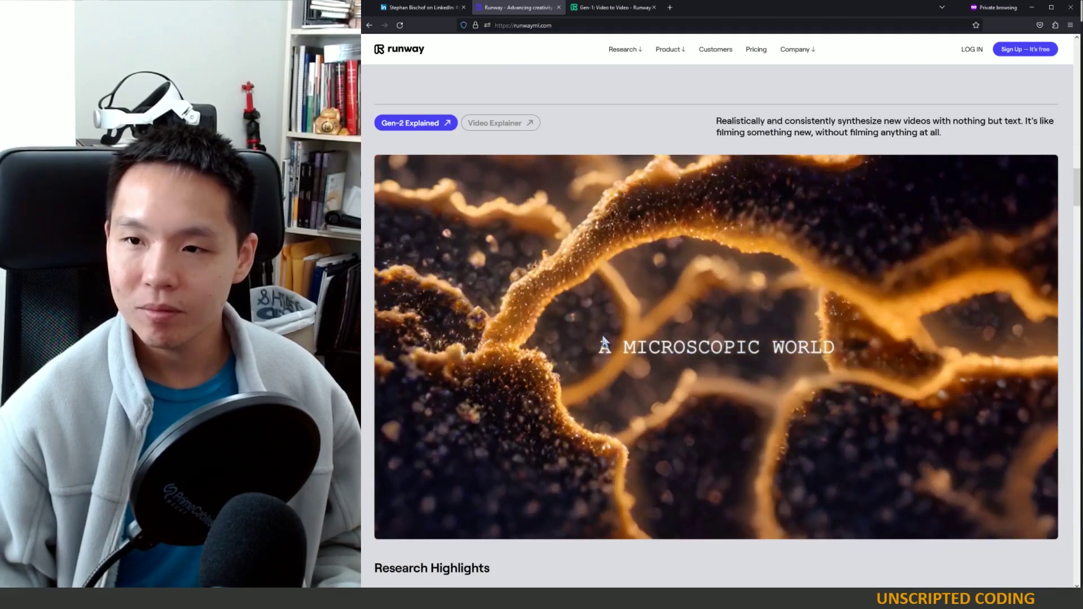
scroll(605, 342, "down", 10)
scroll(605, 339, "down", 1)
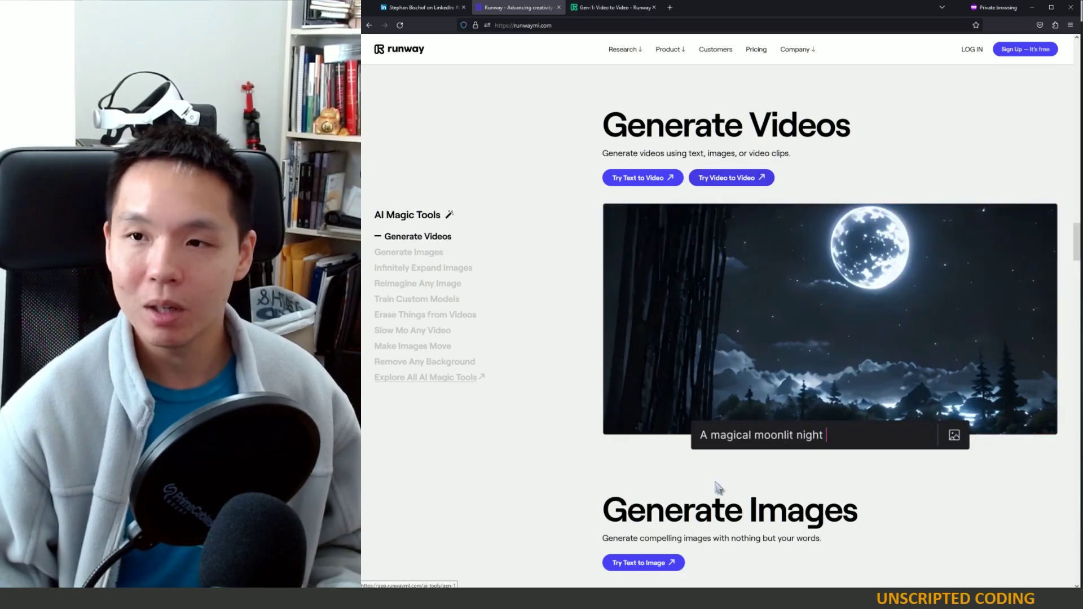
Review the AI Magic Tools on the Runway homepage, from Generate Images through Slow Mo Any Video to Remove Any Background.
scroll(705, 479, "down", 3)
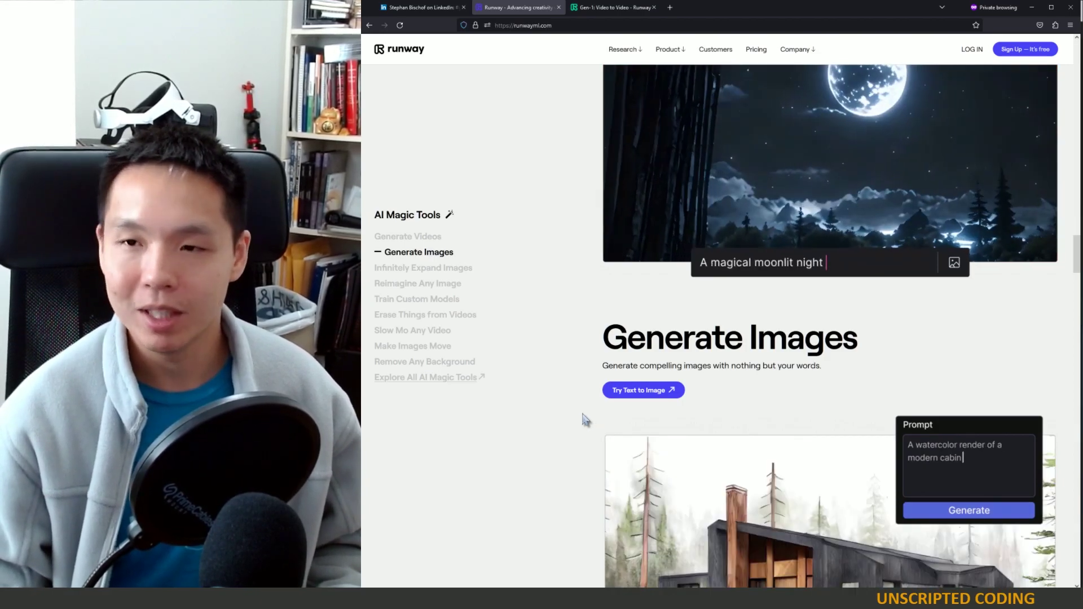
scroll(579, 418, "down", 1)
scroll(580, 417, "down", 3)
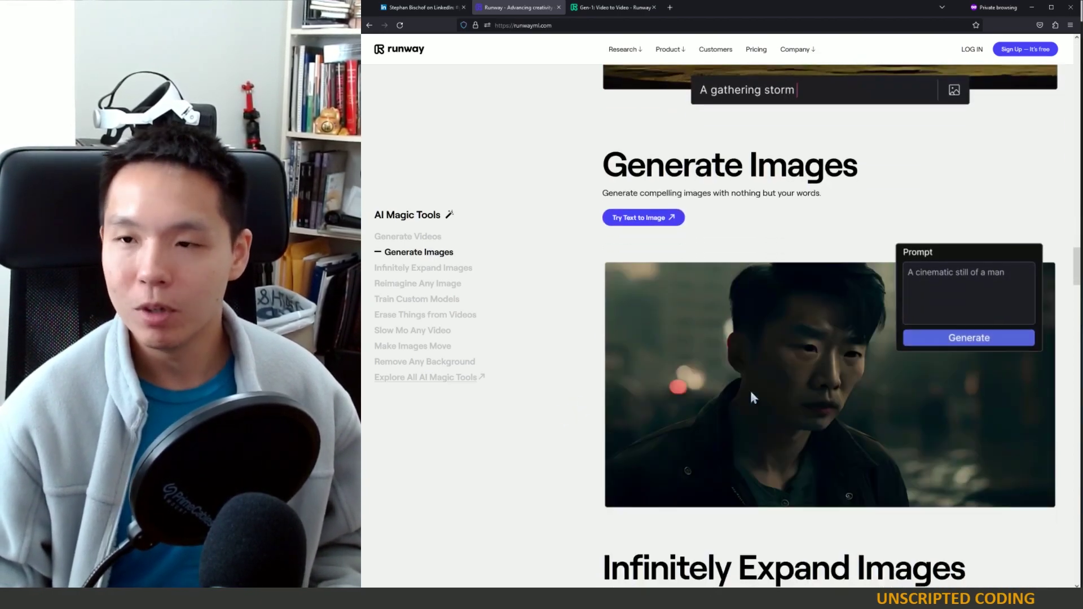
scroll(685, 398, "down", 6)
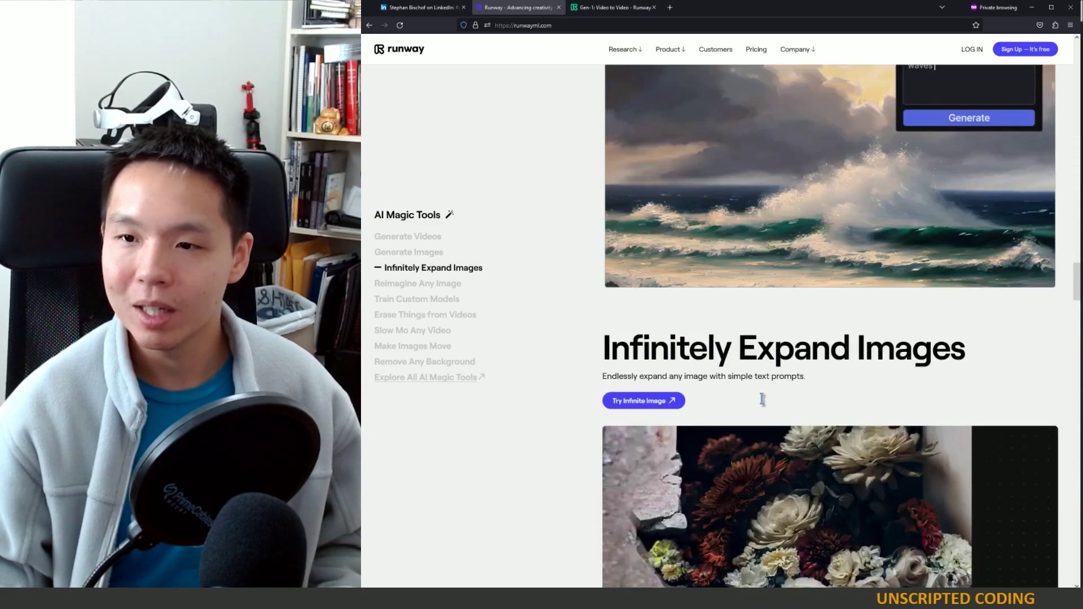
scroll(868, 357, "down", 9)
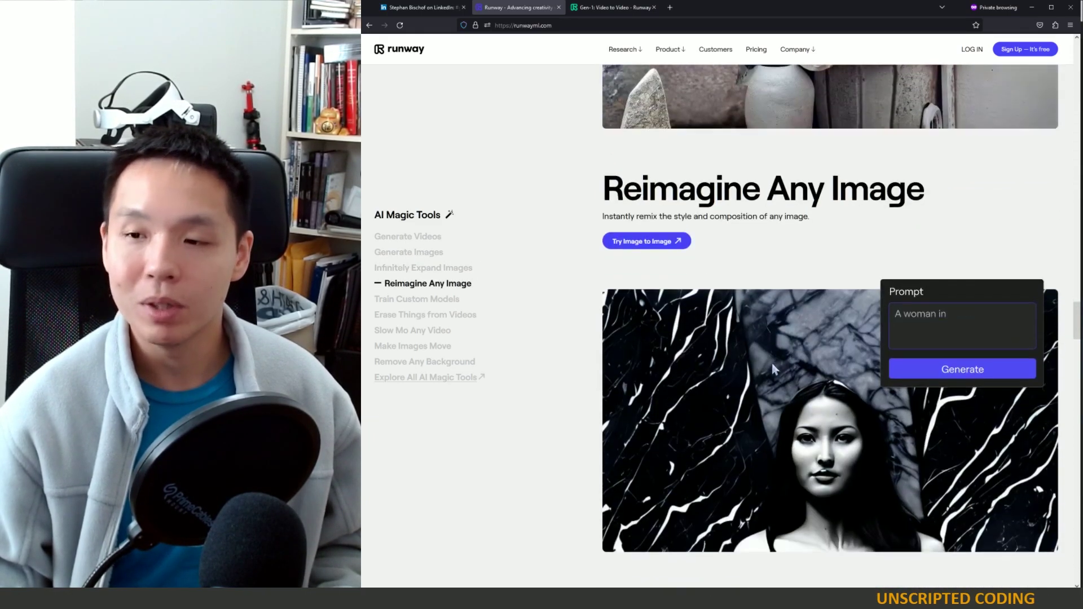
scroll(860, 465, "down", 15)
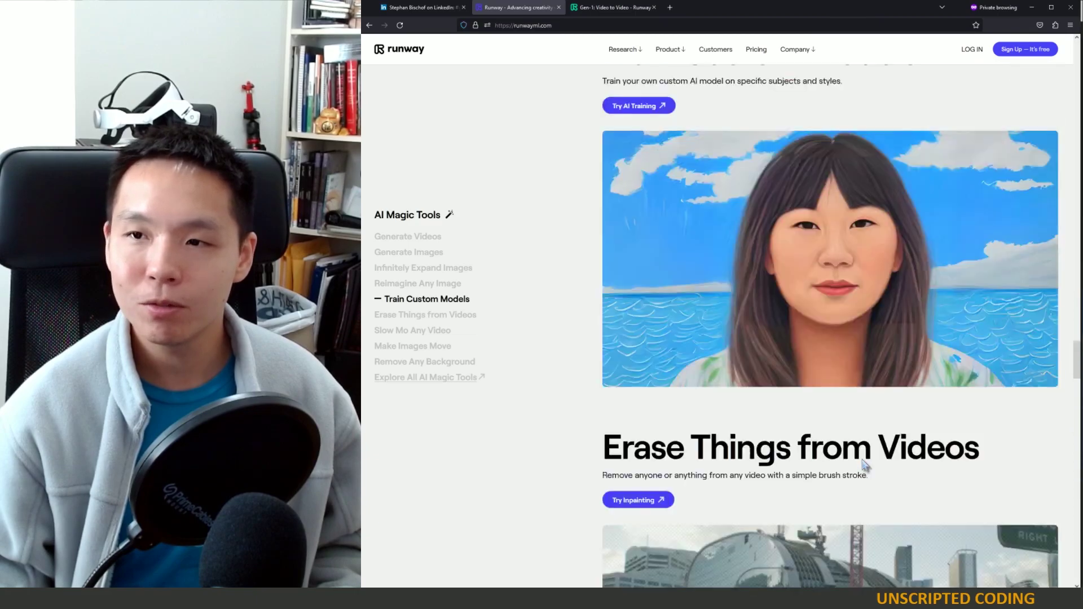
scroll(854, 456, "down", 4)
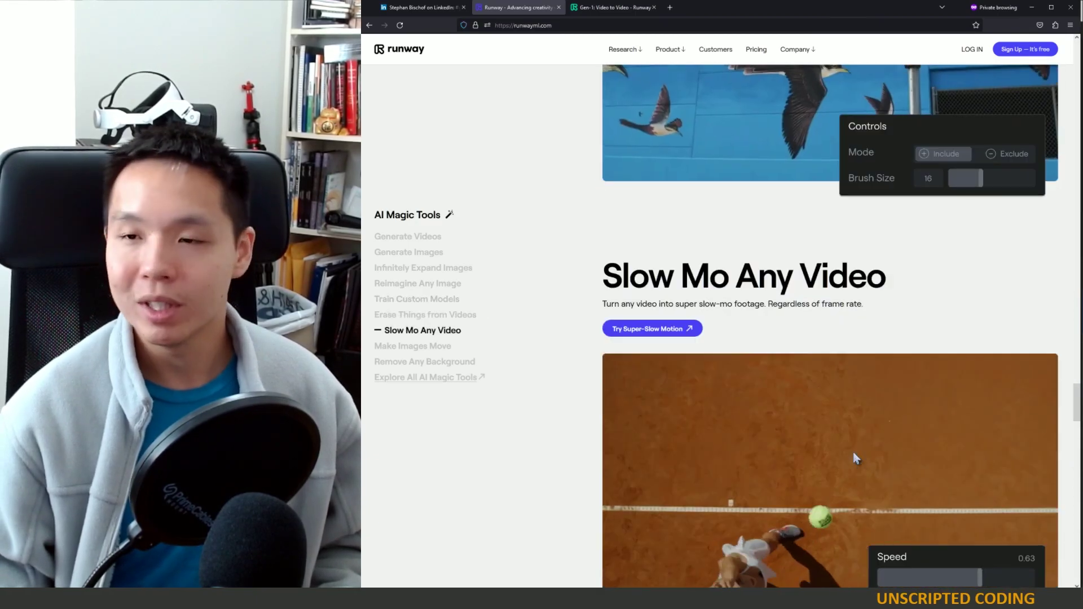
scroll(853, 452, "up", 7)
scroll(853, 452, "down", 9)
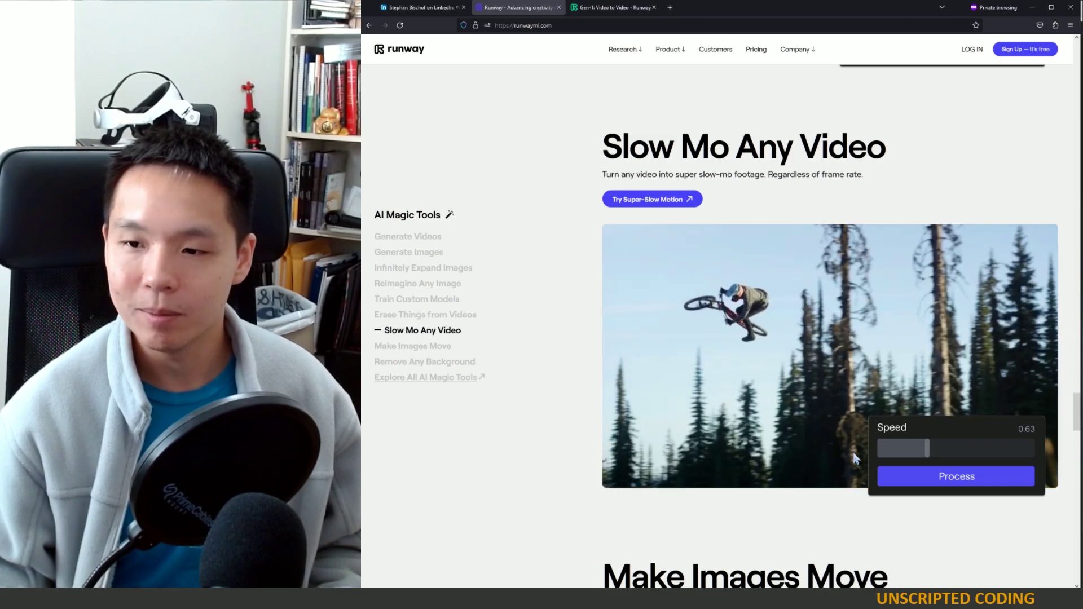
scroll(851, 452, "down", 12)
scroll(851, 457, "up", 6)
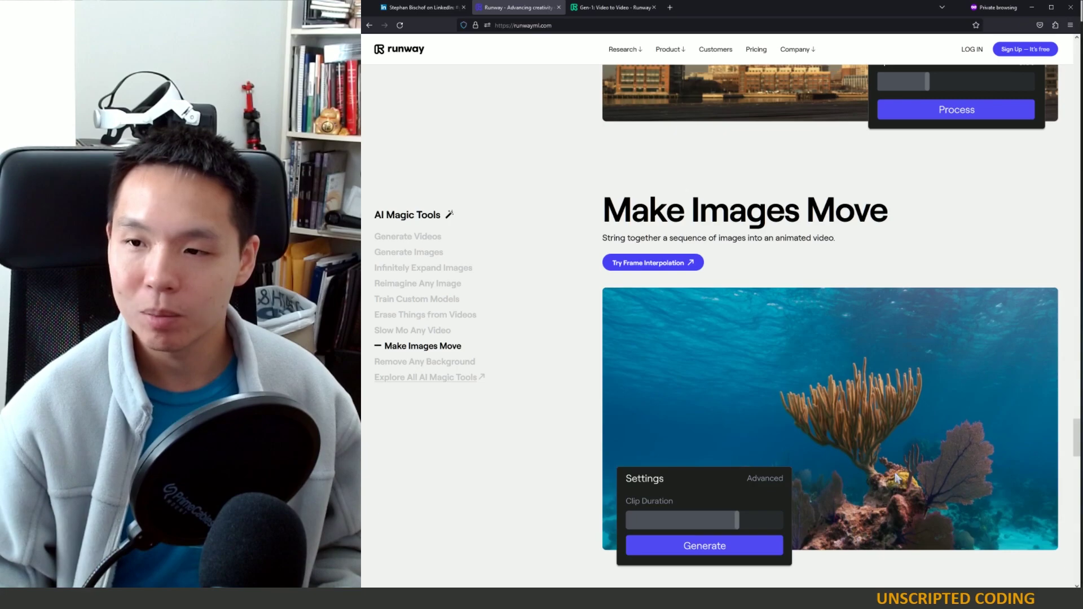
scroll(851, 452, "down", 2)
scroll(852, 451, "down", 7)
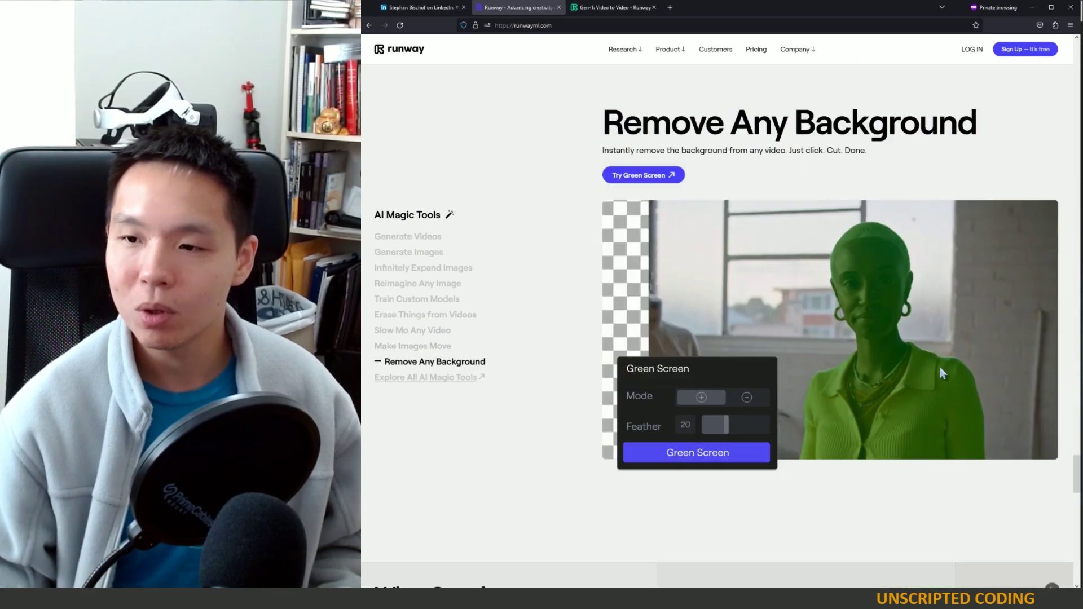
scroll(932, 399, "down", 12)
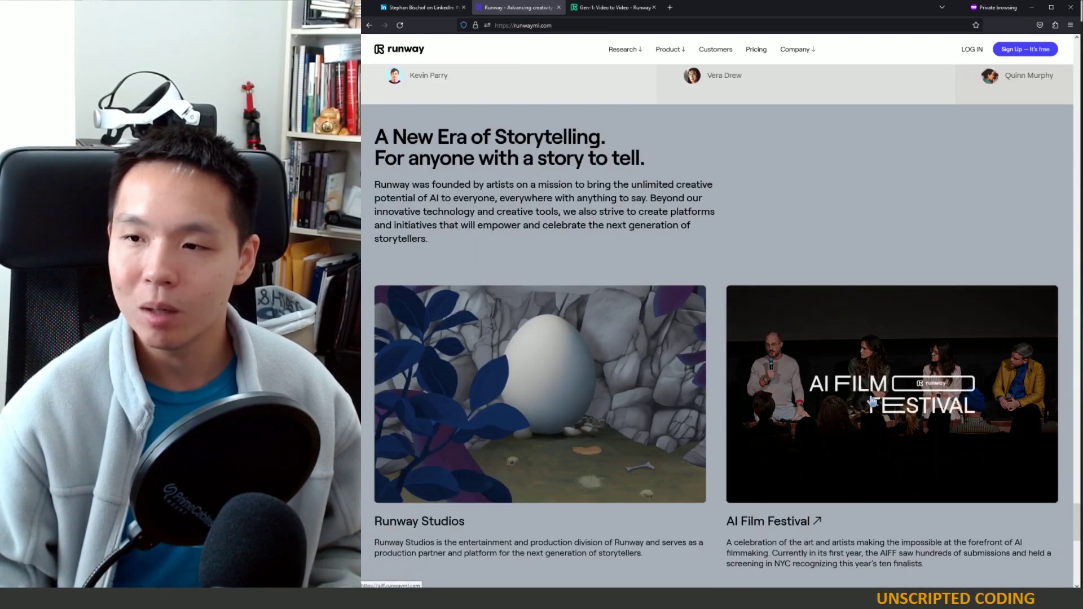
scroll(869, 434, "up", 20)
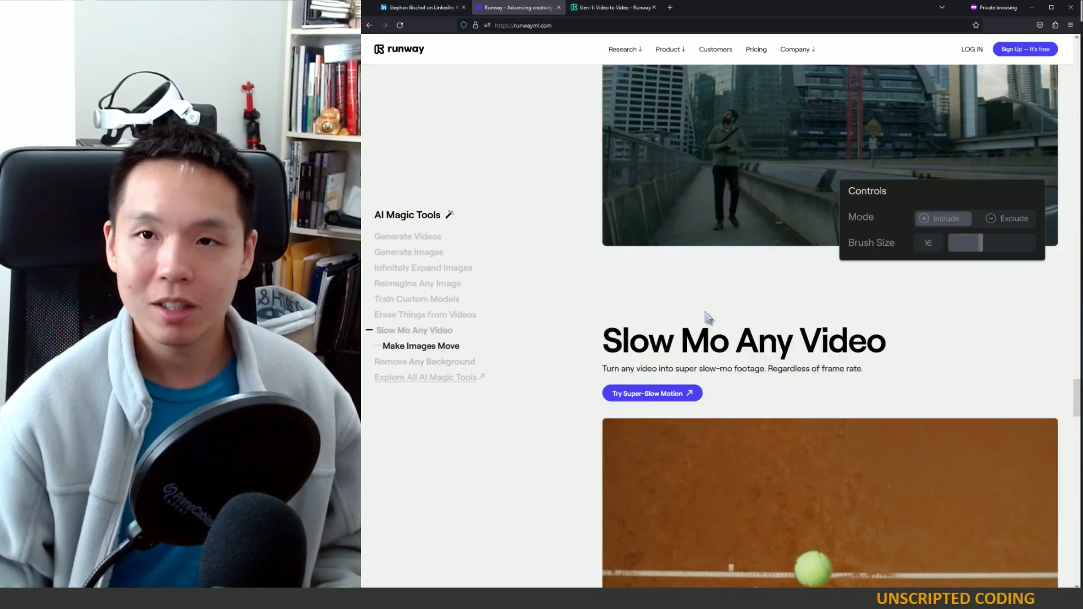
scroll(708, 319, "up", 4)
Return to the LinkedIn post, resume its demo video briefly and pause it again.
left_click(429, 8)
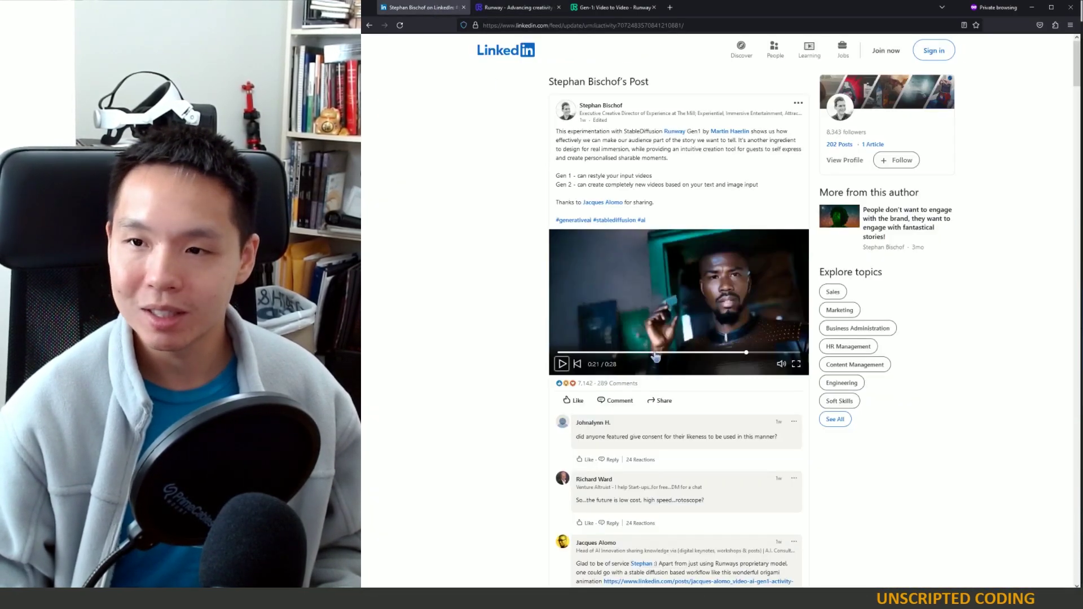
left_click(561, 365)
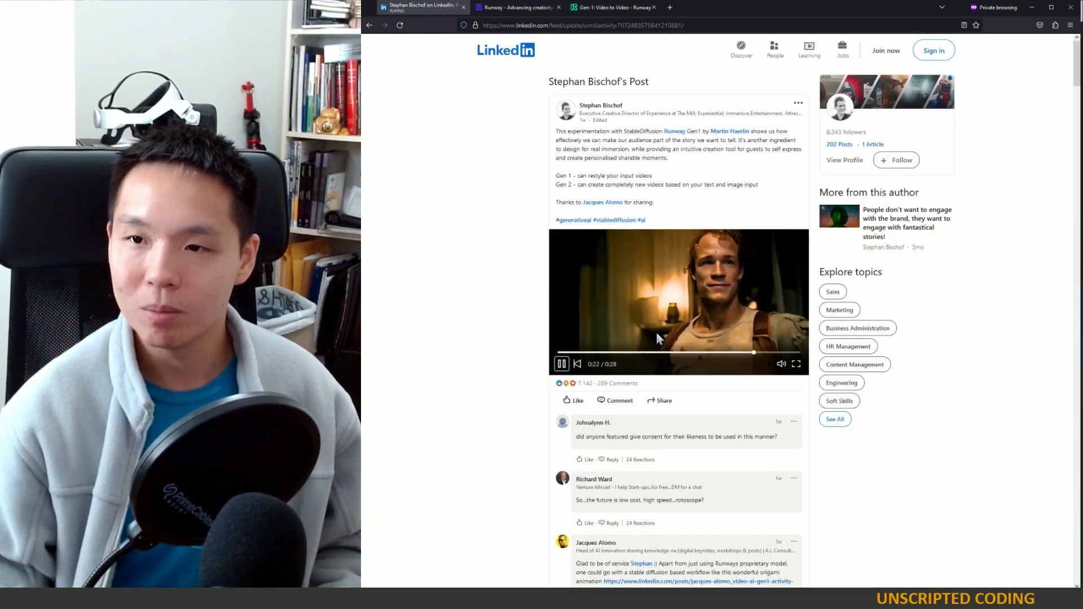
left_click(562, 365)
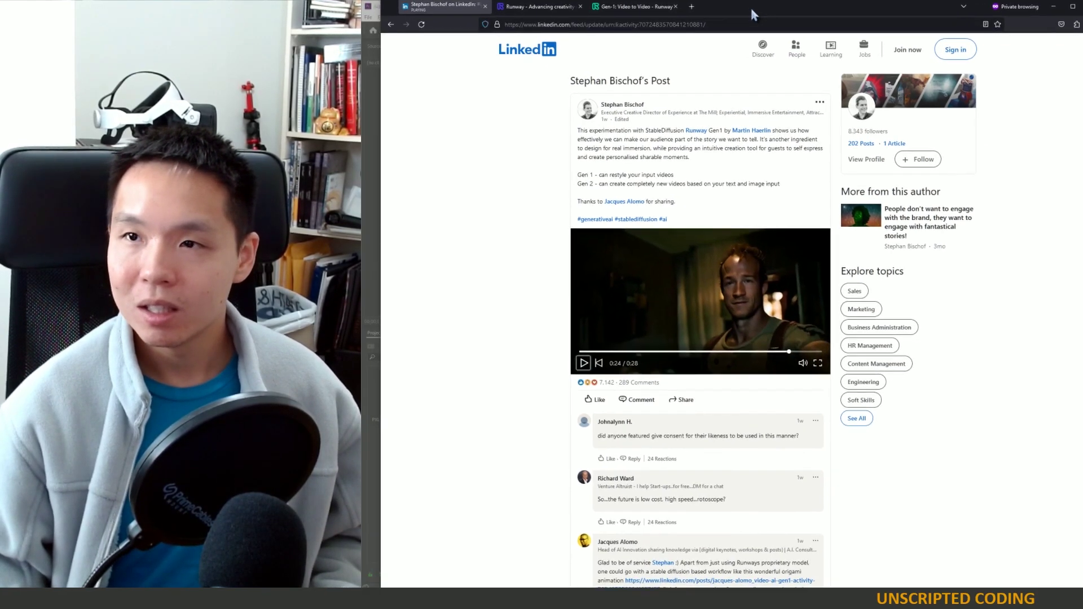
Open Runway's Gen-1: Video to Video tool and examine its Presets, Prompt and Image style reference options.
left_click(528, 13)
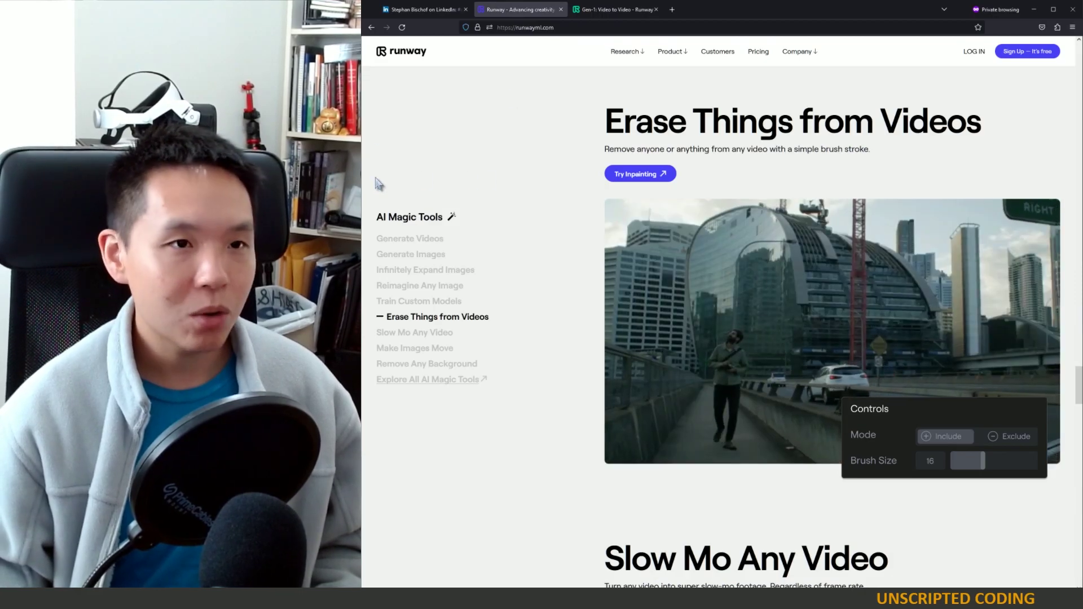
scroll(514, 209, "up", 2)
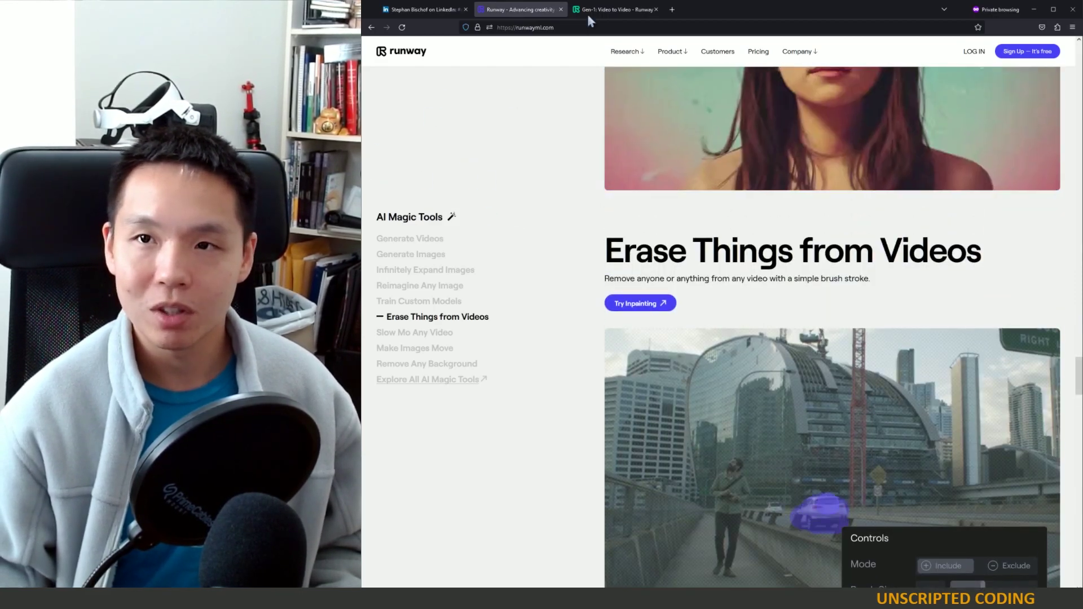
left_click(593, 11)
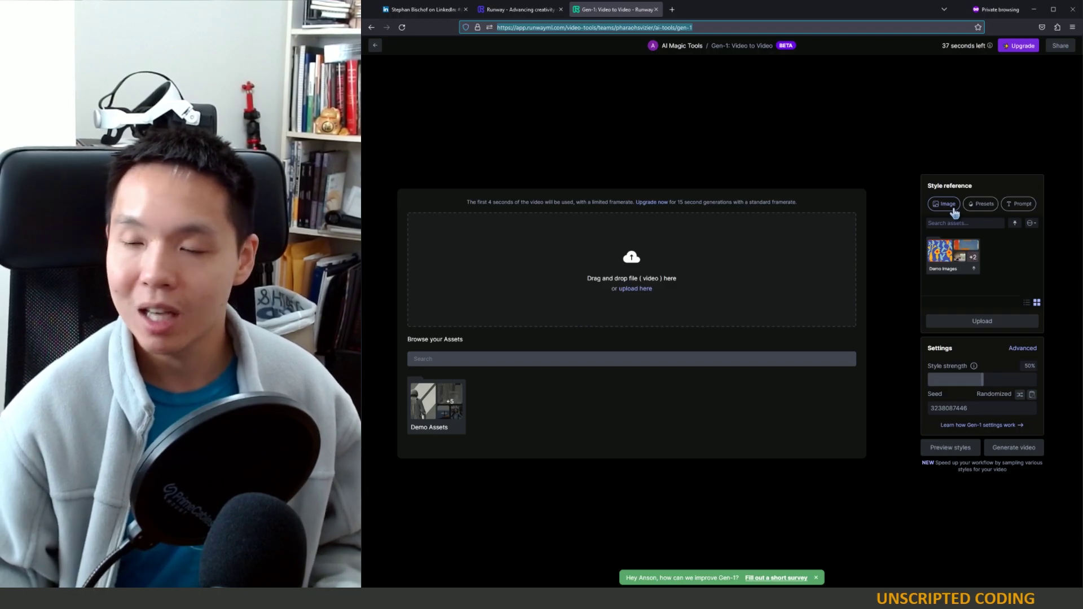
left_click(985, 206)
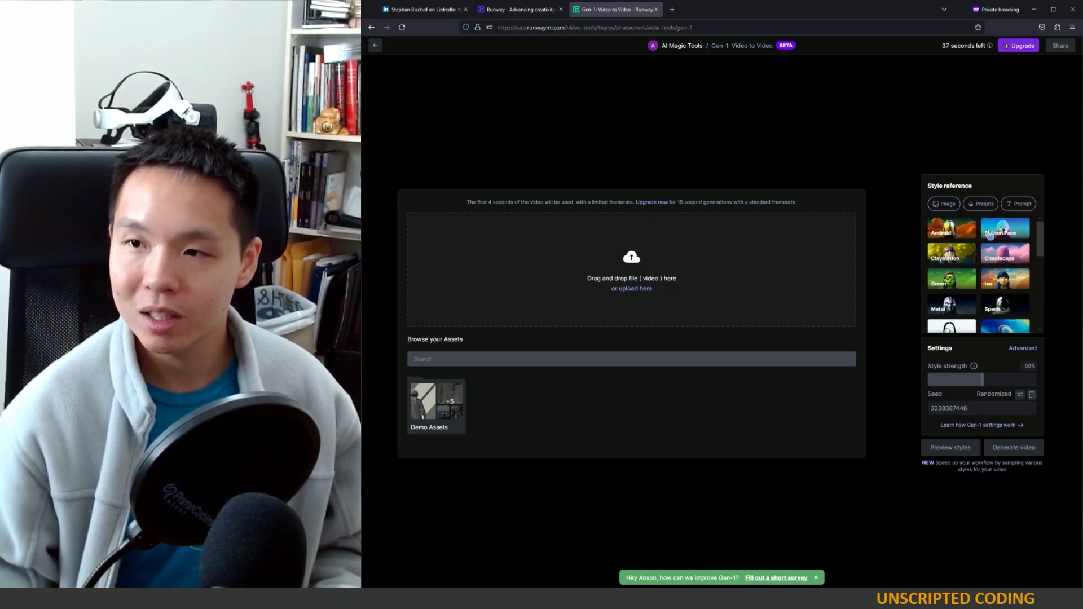
scroll(996, 303, "down", 5)
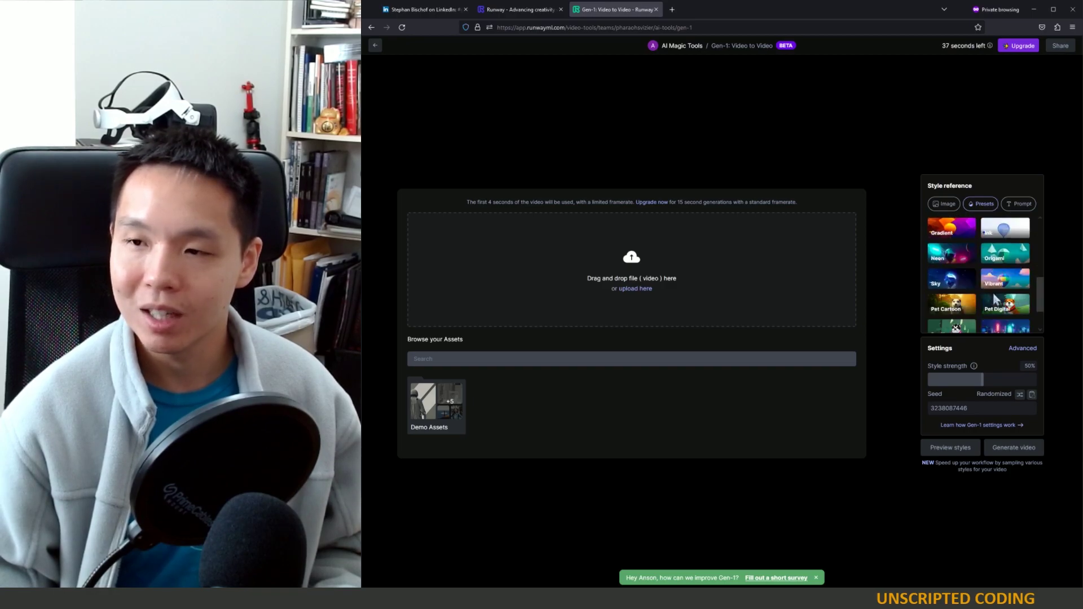
scroll(996, 299, "down", 2)
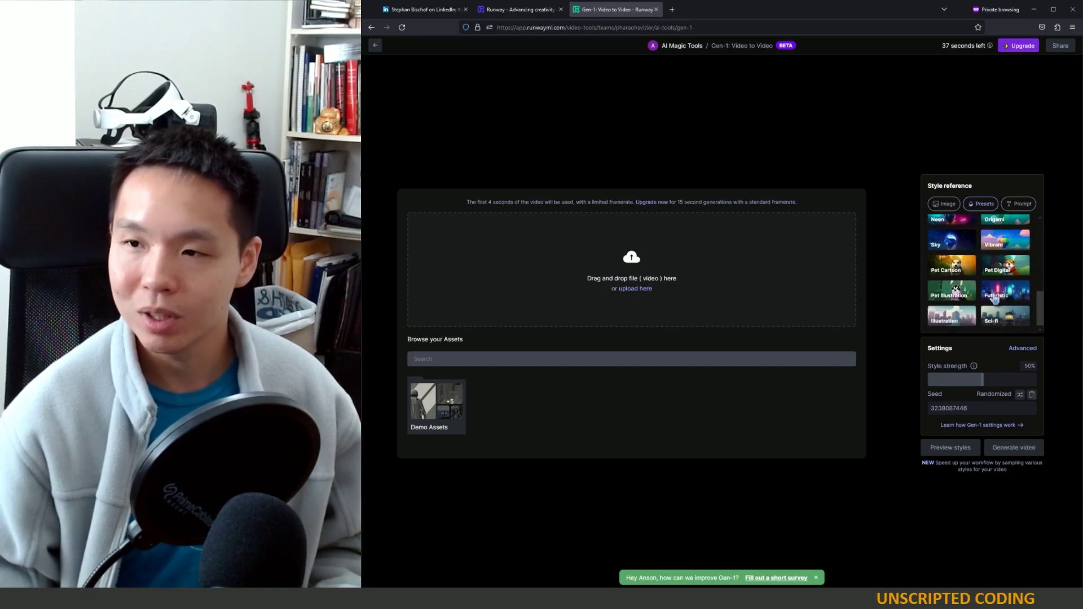
left_click(1019, 205)
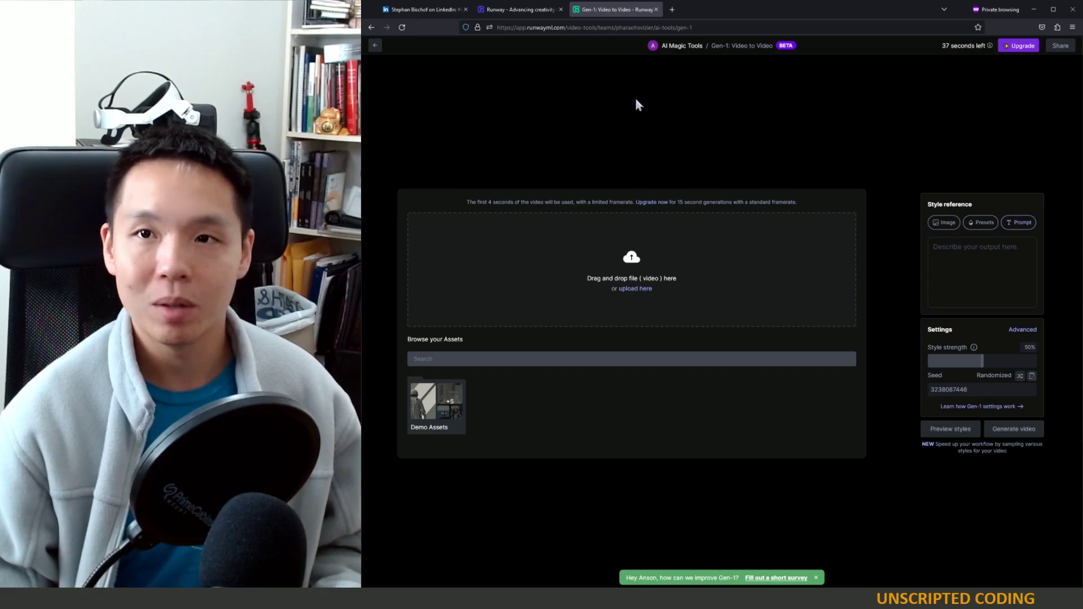
left_click(939, 225)
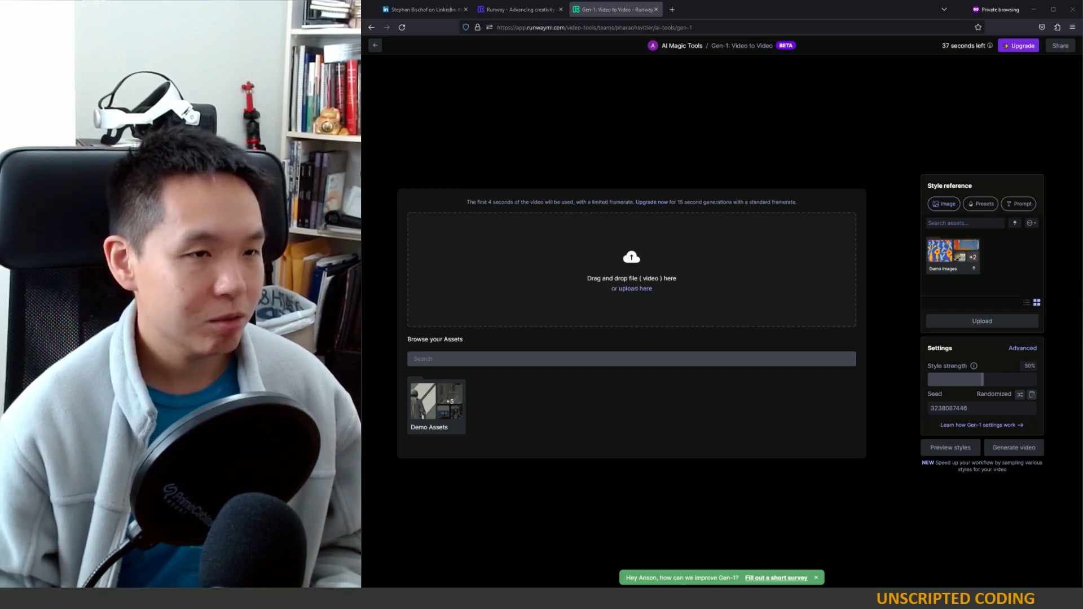
Switch to Adobe Premiere Pro, return the playhead to the start of the selfie clip sequence and play it through.
key("alt+Tab")
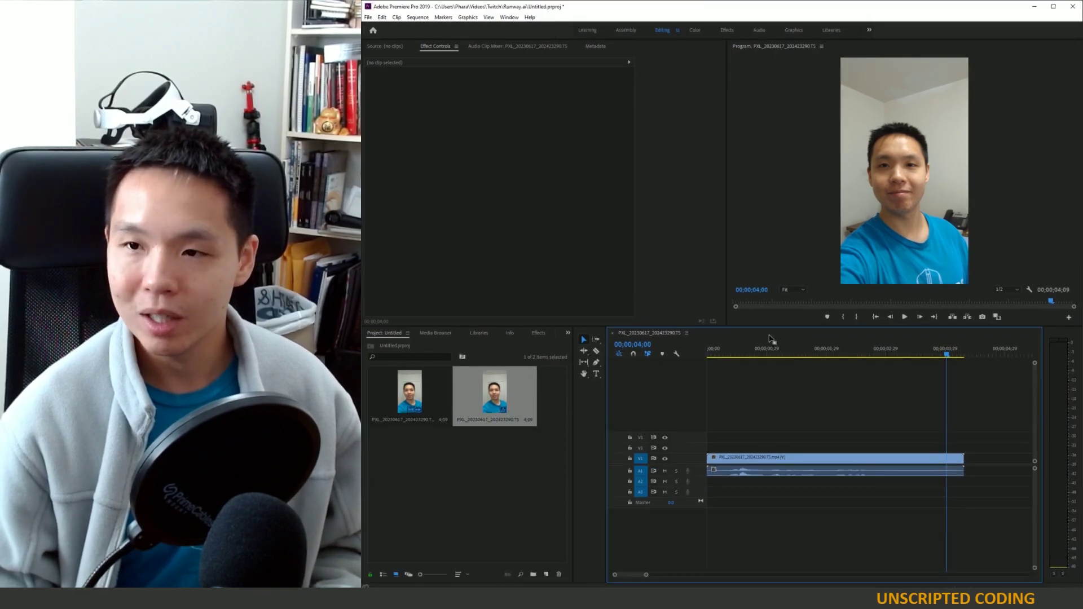
left_click_drag(948, 359, 709, 364)
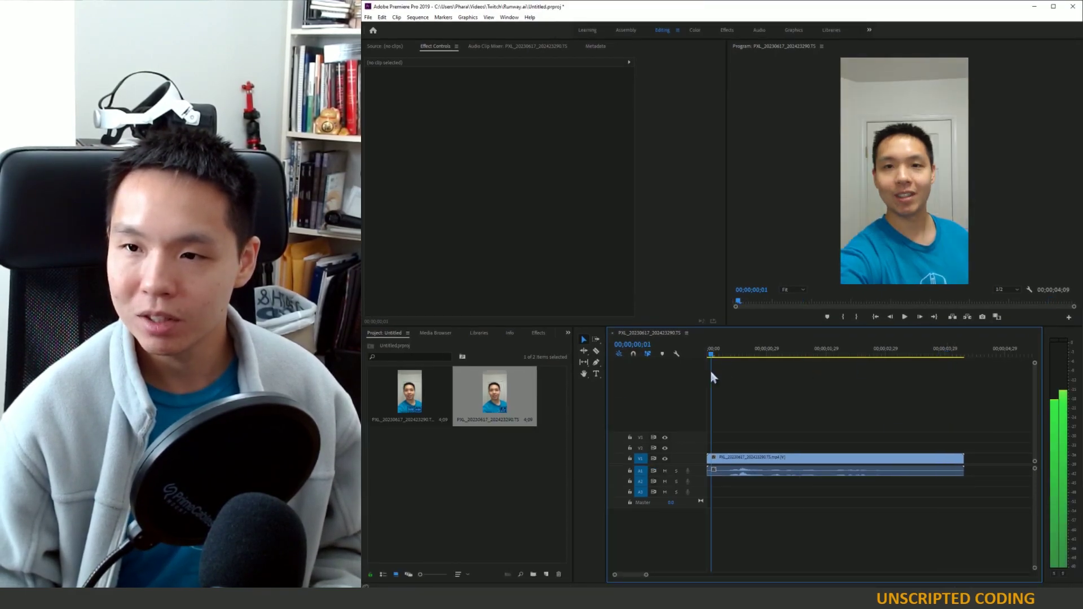
key("alt+Tab")
left_click(904, 317)
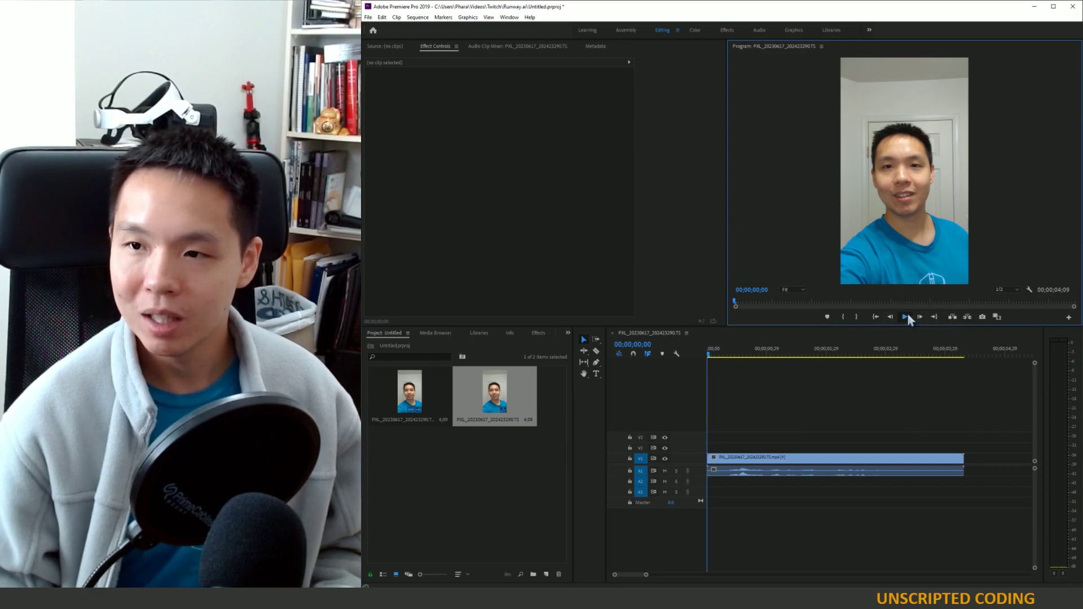
left_click(905, 316)
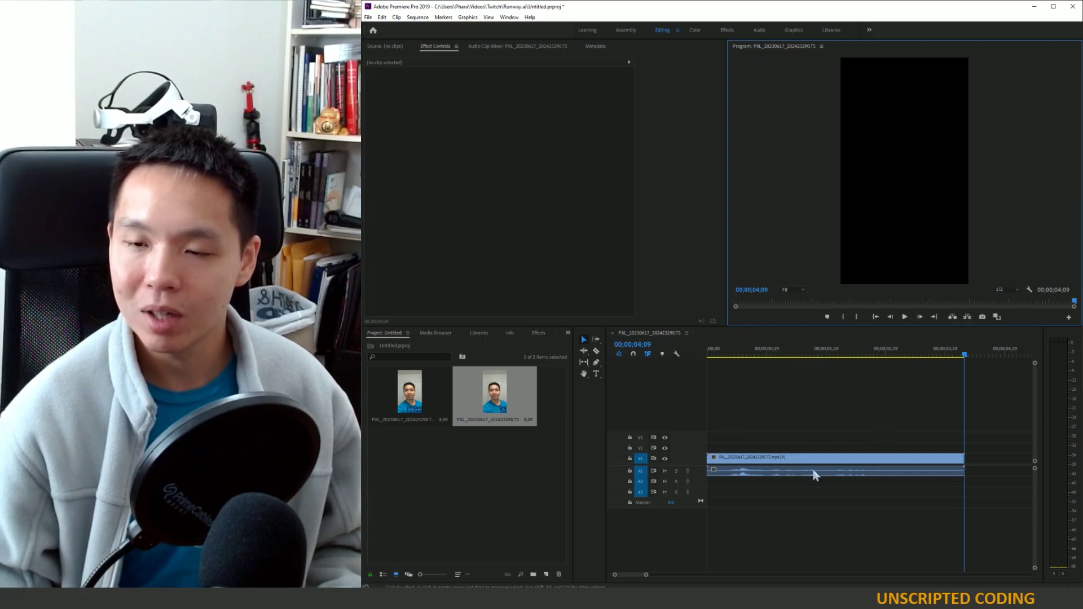
left_click(631, 577)
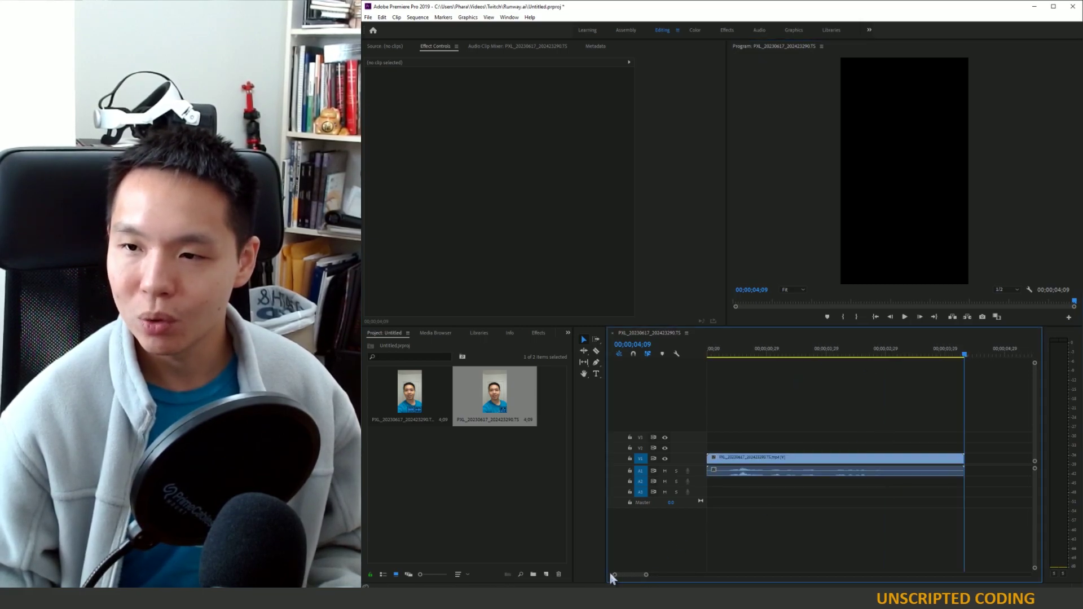
Cut the selfie clip at 00;00;04;00 with the Razor tool and delete the leftover piece after the cut.
scroll(899, 463, "down", 3)
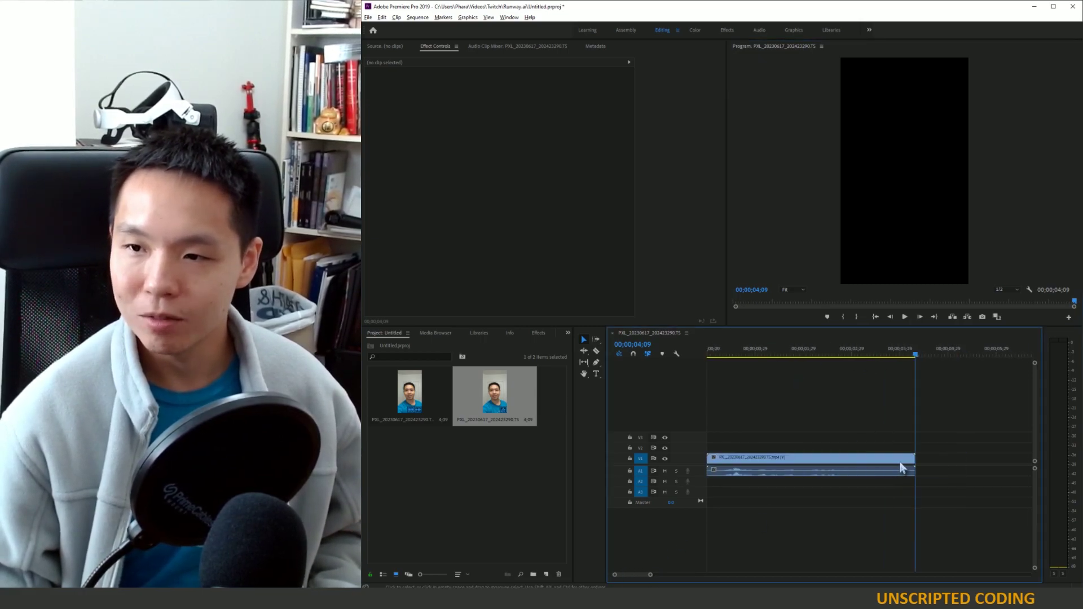
left_click_drag(893, 359, 881, 360)
left_click(595, 351)
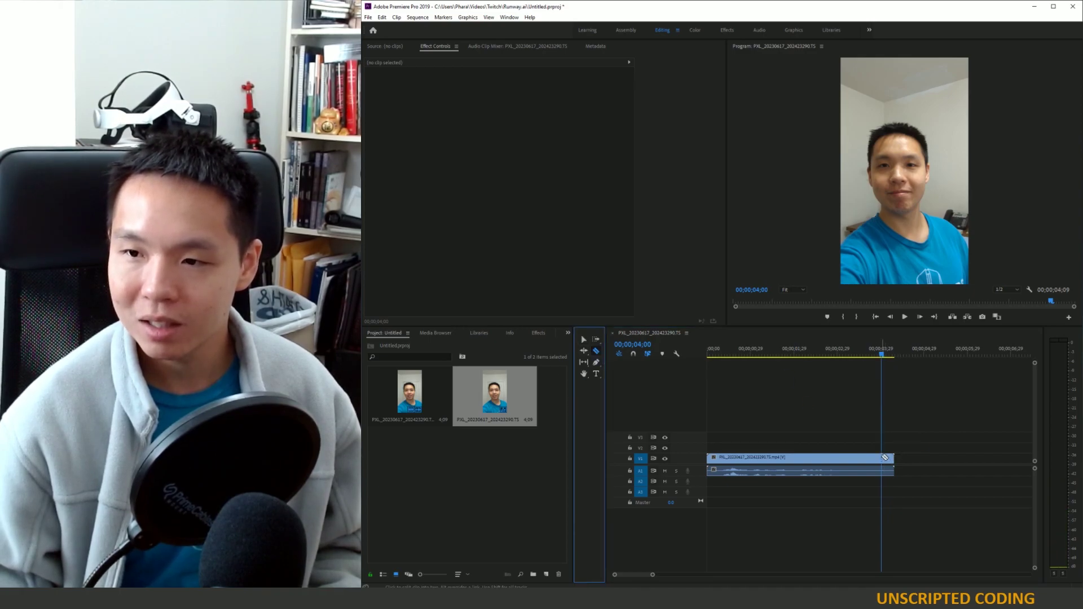
left_click(583, 339)
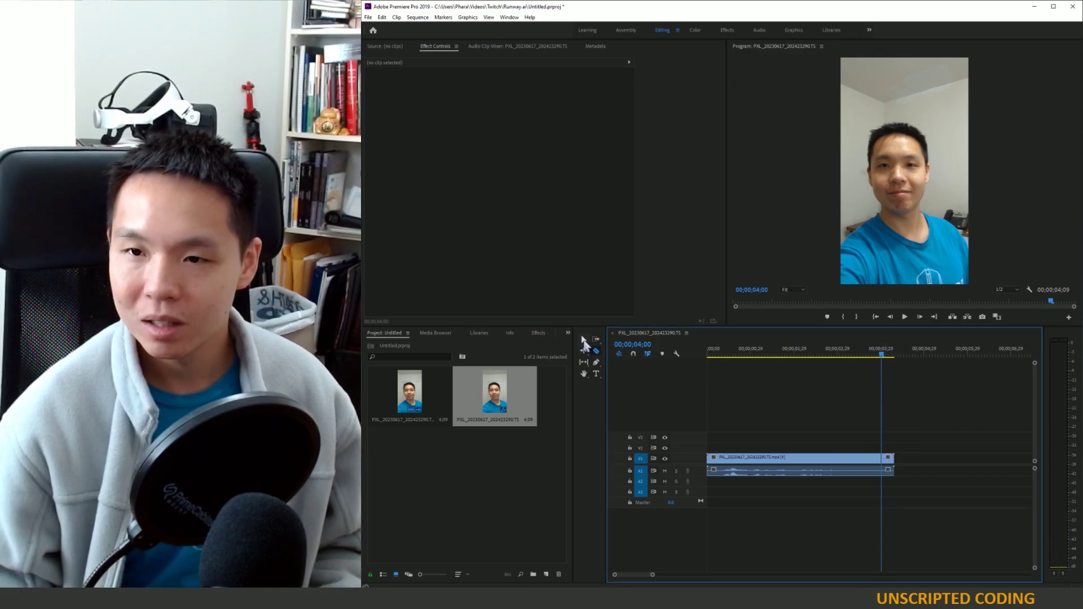
left_click(889, 463)
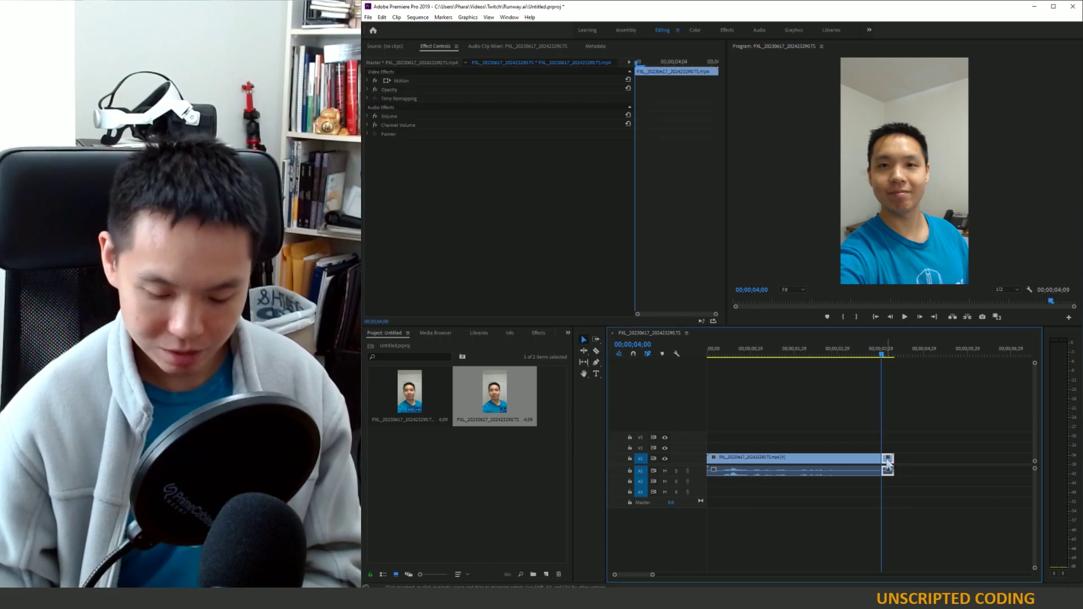
key("Delete")
Split the selfie clip into one-second segments with cuts at 00;00;03;00, 00;00;02;00 and 00;00;01;00.
left_click(865, 355)
left_click_drag(864, 355, 839, 356)
left_click(596, 351)
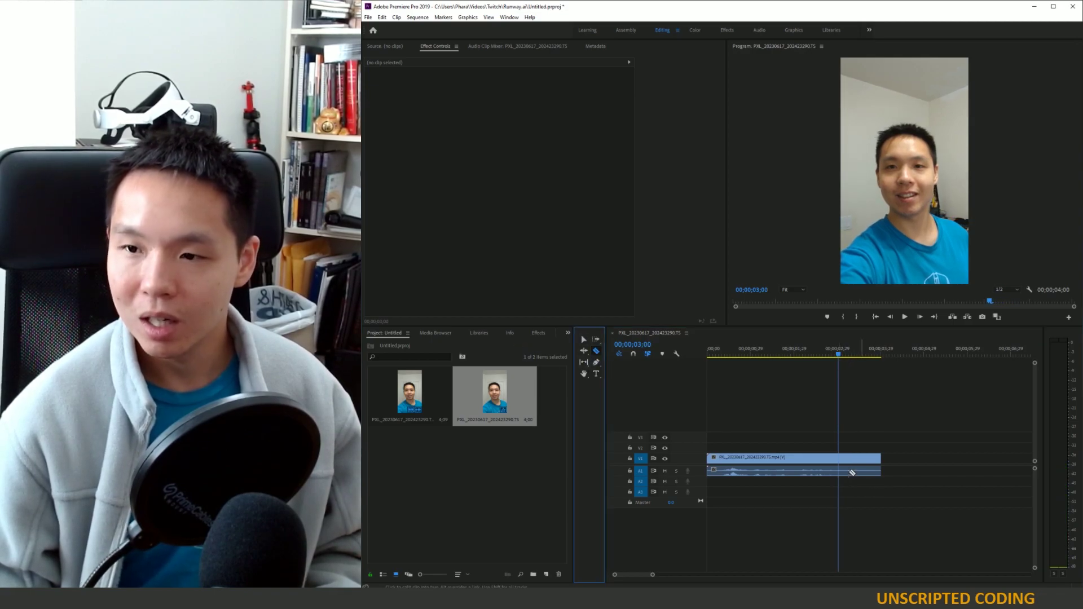
left_click(839, 459)
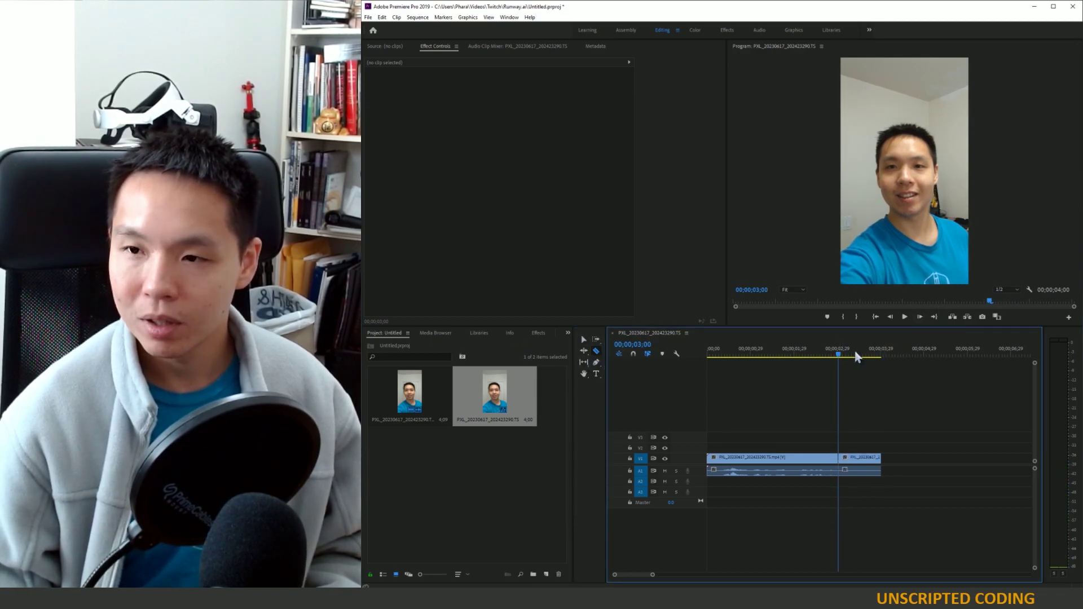
left_click_drag(840, 356, 796, 359)
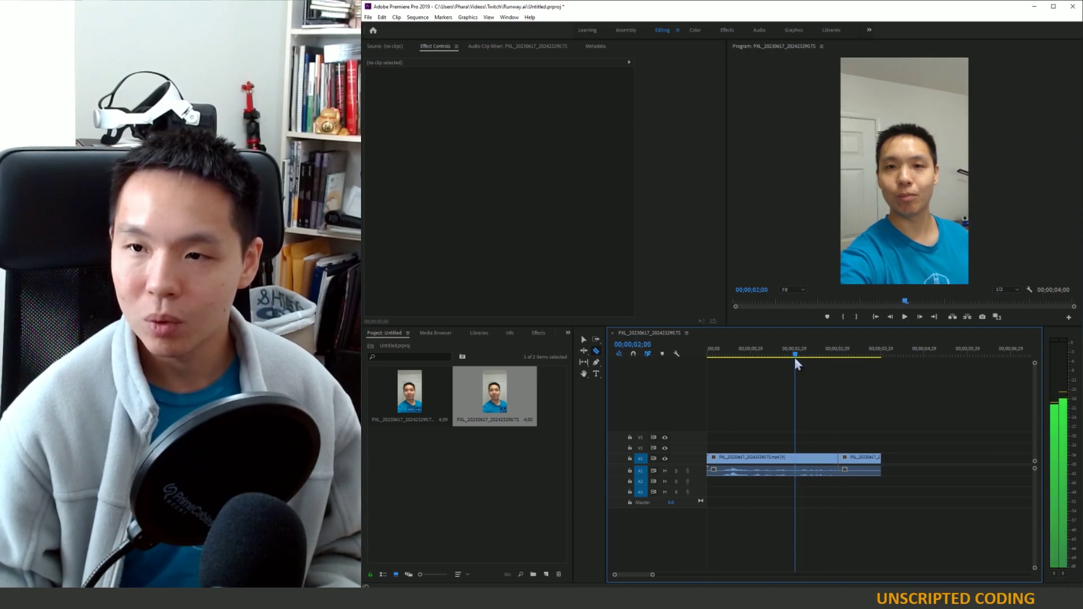
left_click(798, 463)
left_click_drag(796, 358, 753, 359)
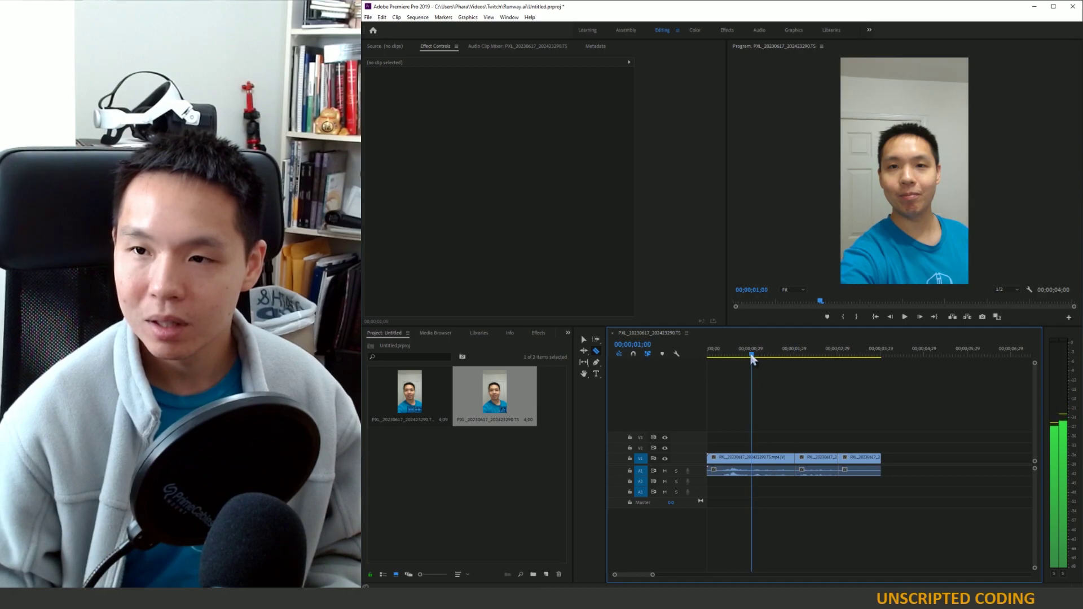
left_click(754, 458)
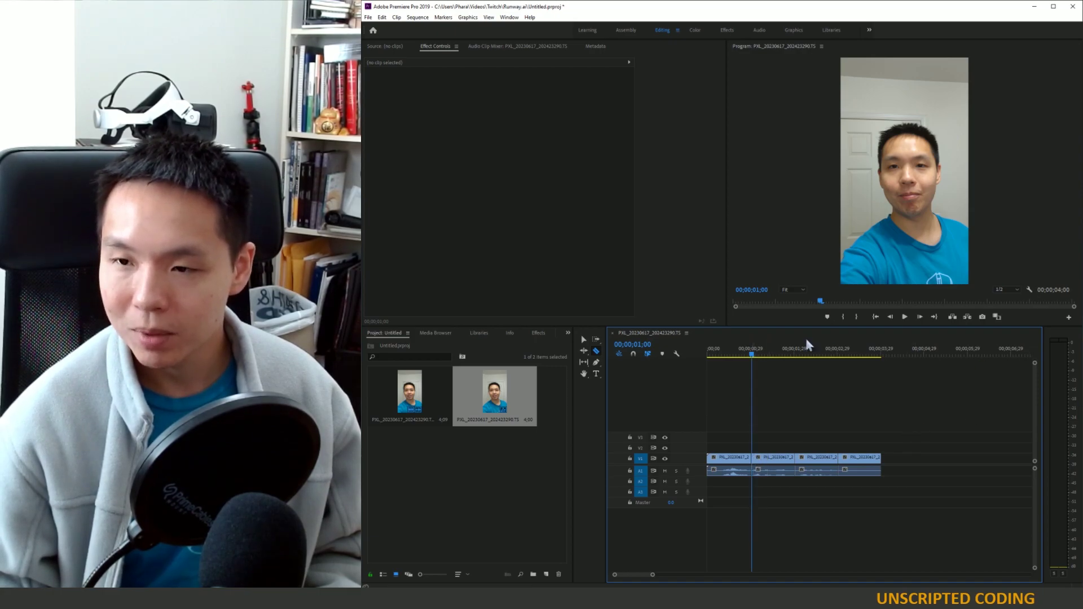
mouse_move(752, 354)
left_mouse_down()
mouse_move(765, 356)
mouse_move(736, 354)
left_mouse_up()
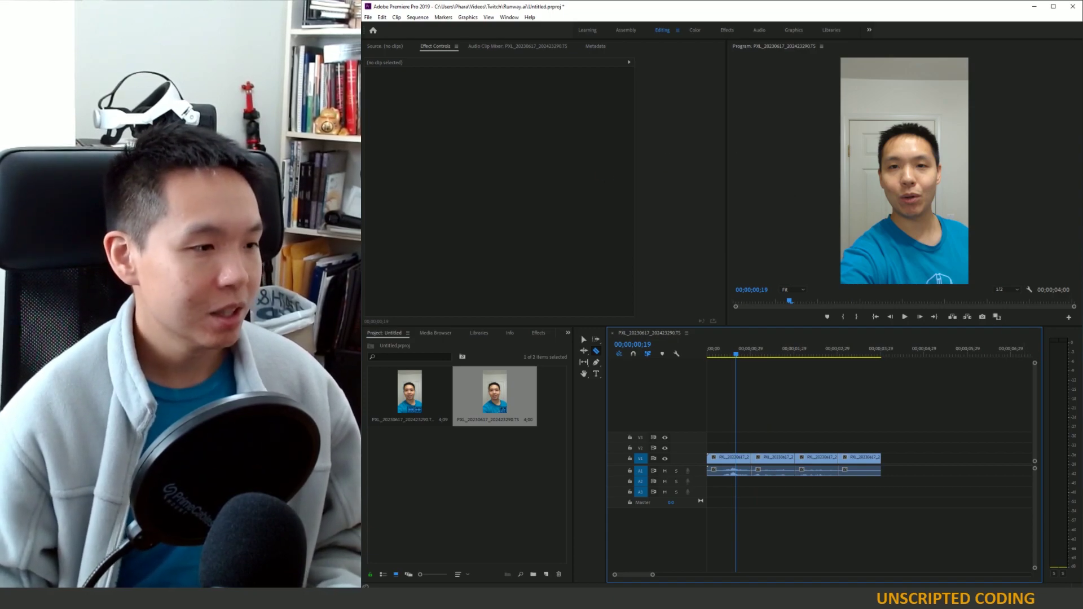
Switch to Runway's Gen-1 page in the browser and bring up the Runway.ai source folder over it with enlarged thumbnails.
key("super+d")
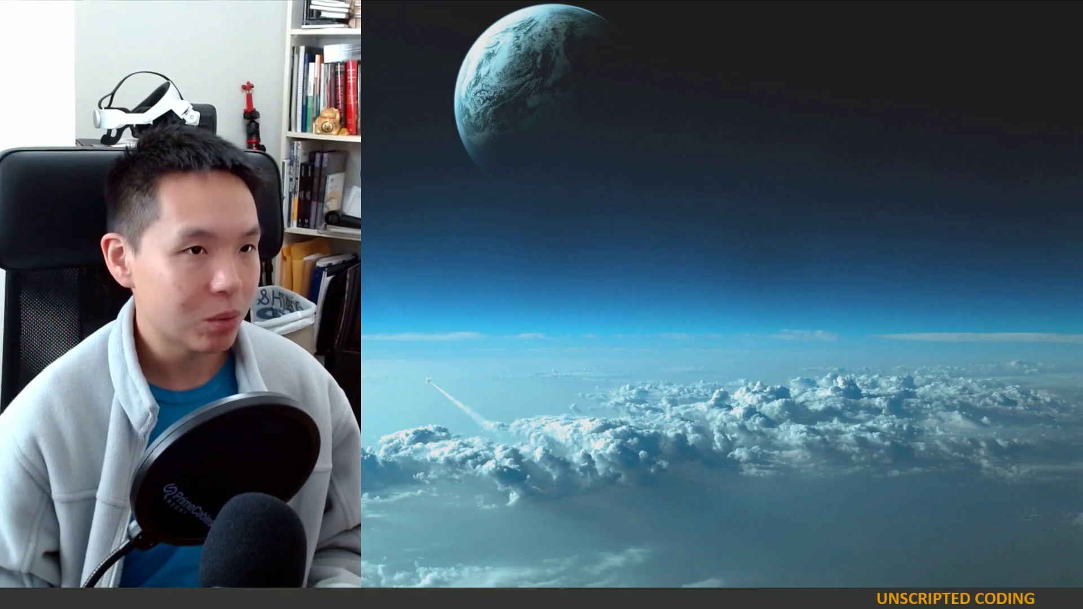
key("alt+Tab")
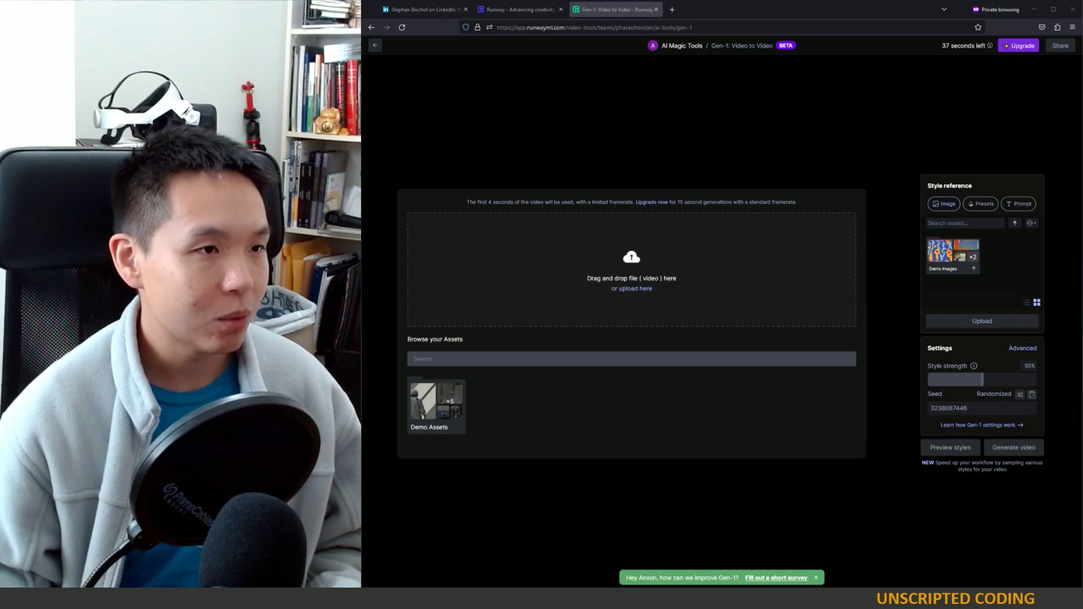
left_click_drag(787, 164, 804, 124)
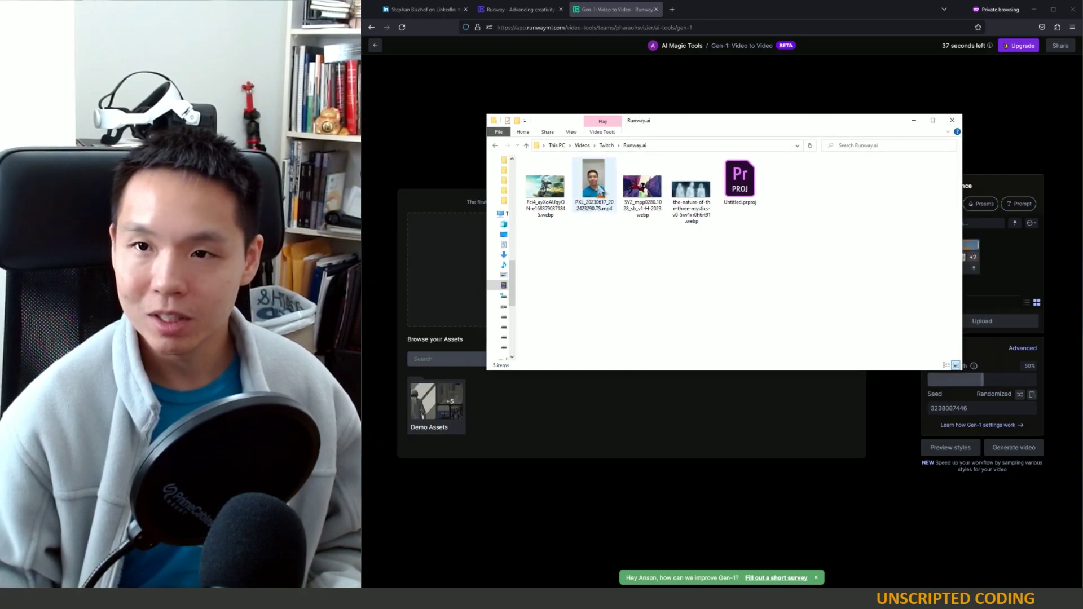
left_click(538, 200)
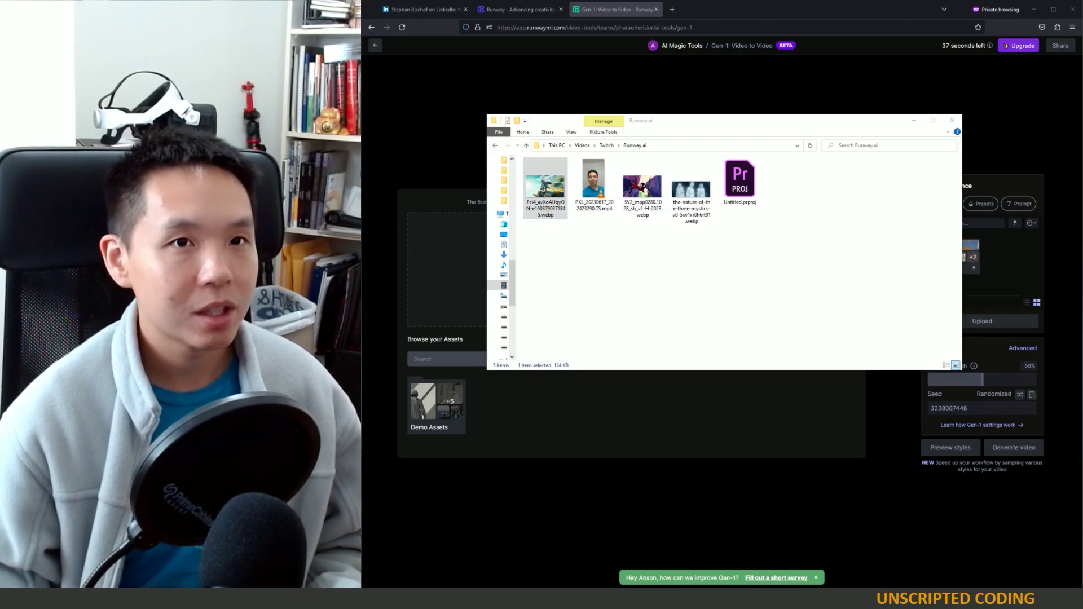
left_click_drag(545, 191, 111, 138)
left_click_drag(362, 214, 654, 220)
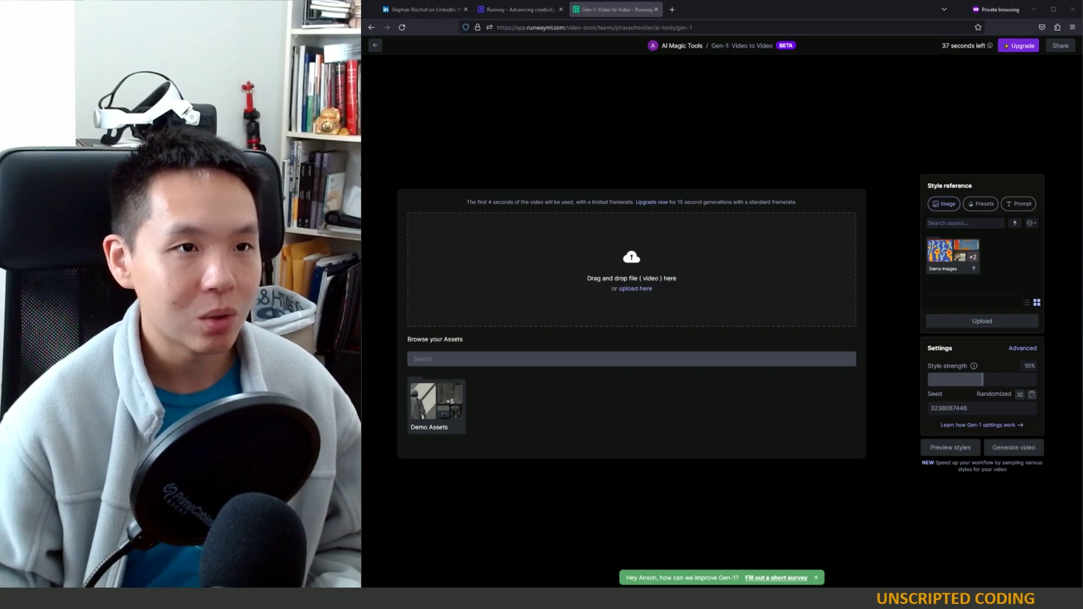
left_click_drag(111, 137, 723, 97)
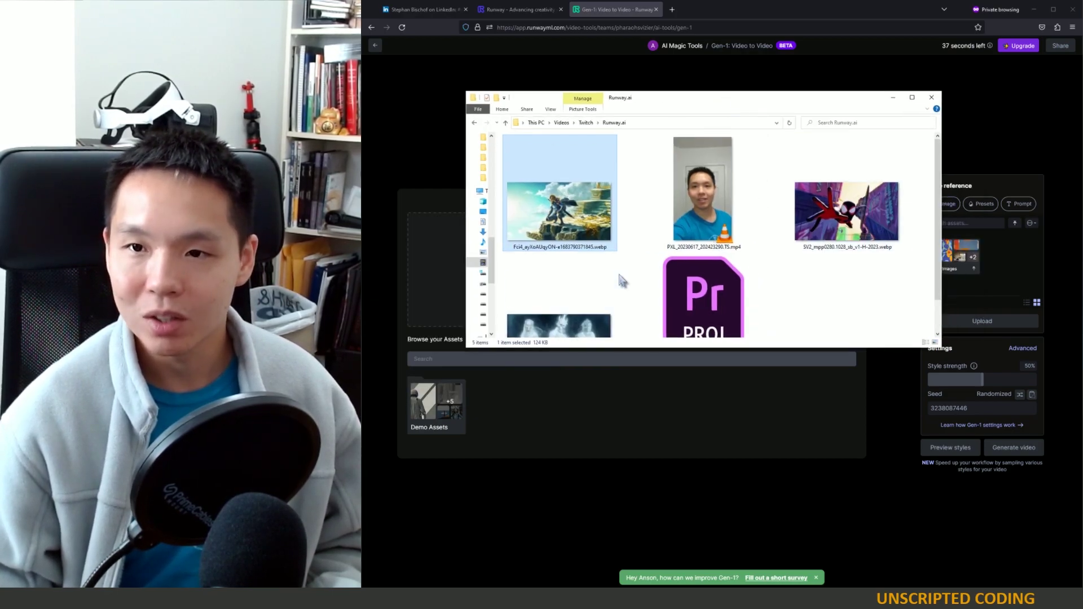
Look over the three .webp style images in the Runway.ai folder: the Fci4, SV2 and nature-of-the-three-mystics files.
scroll(623, 281, "down", 1)
left_click(806, 300)
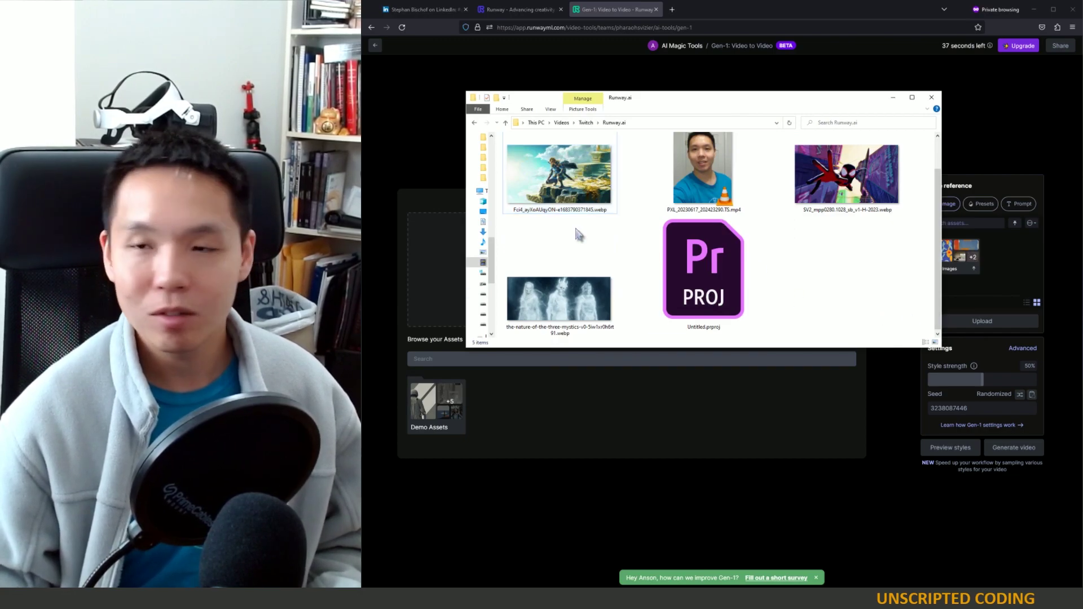
left_click(587, 198)
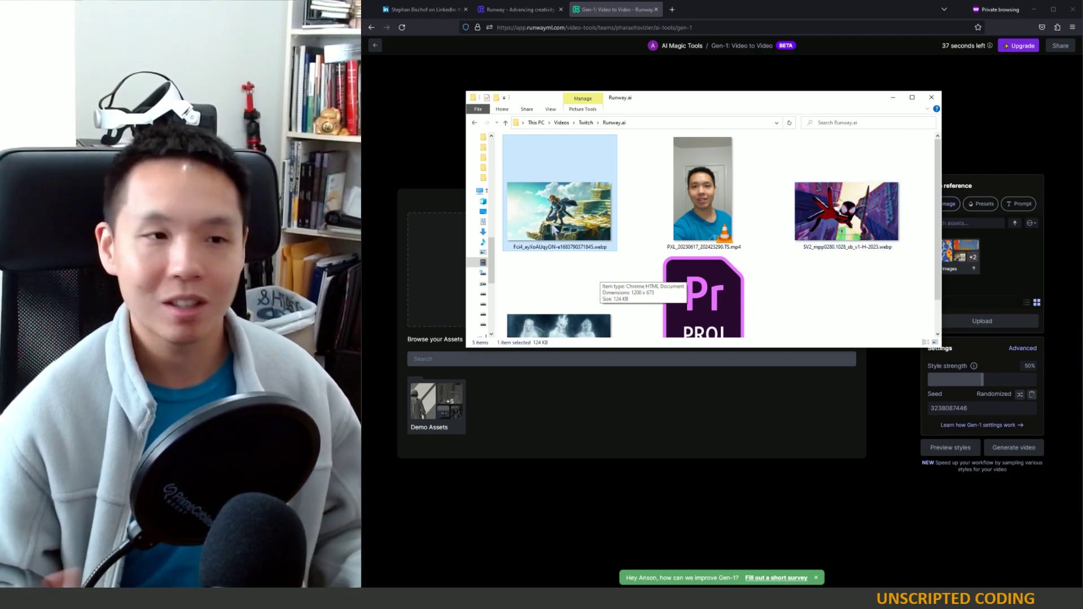
left_click(846, 228)
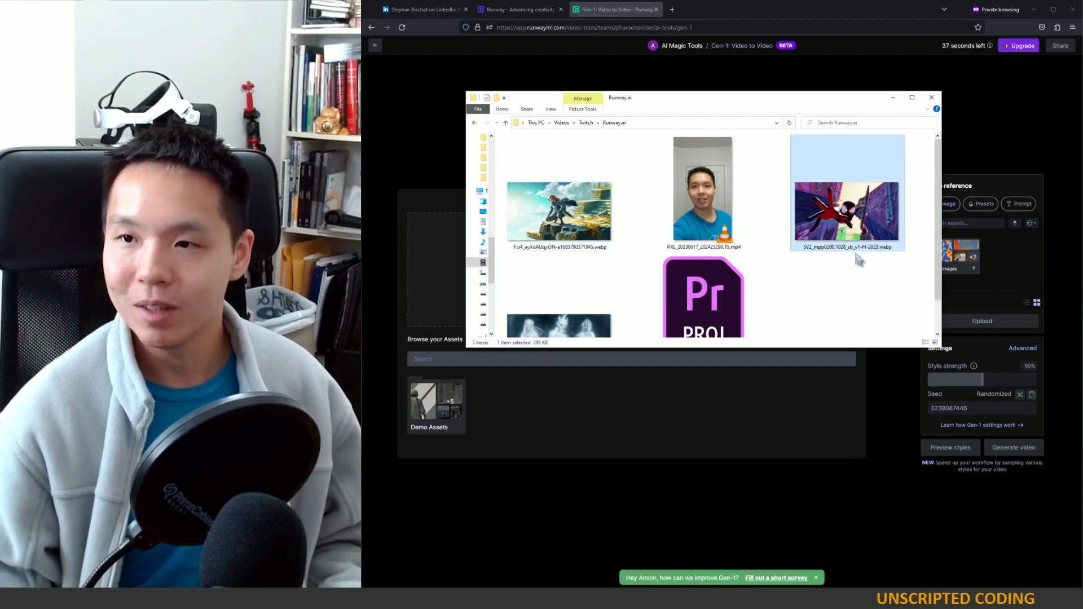
key("Right")
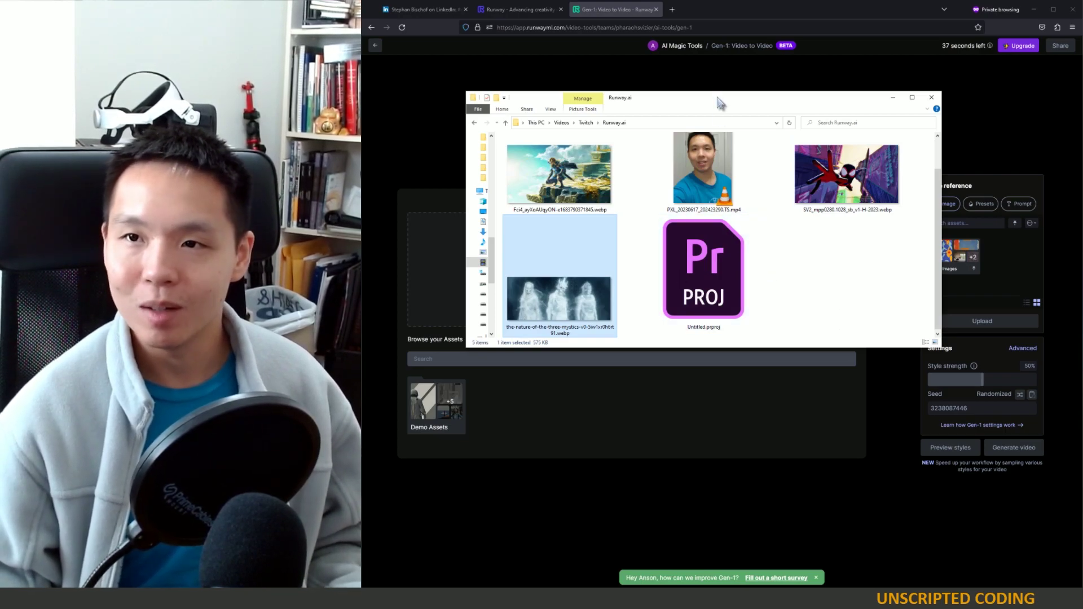
left_click_drag(718, 98, 364, 107)
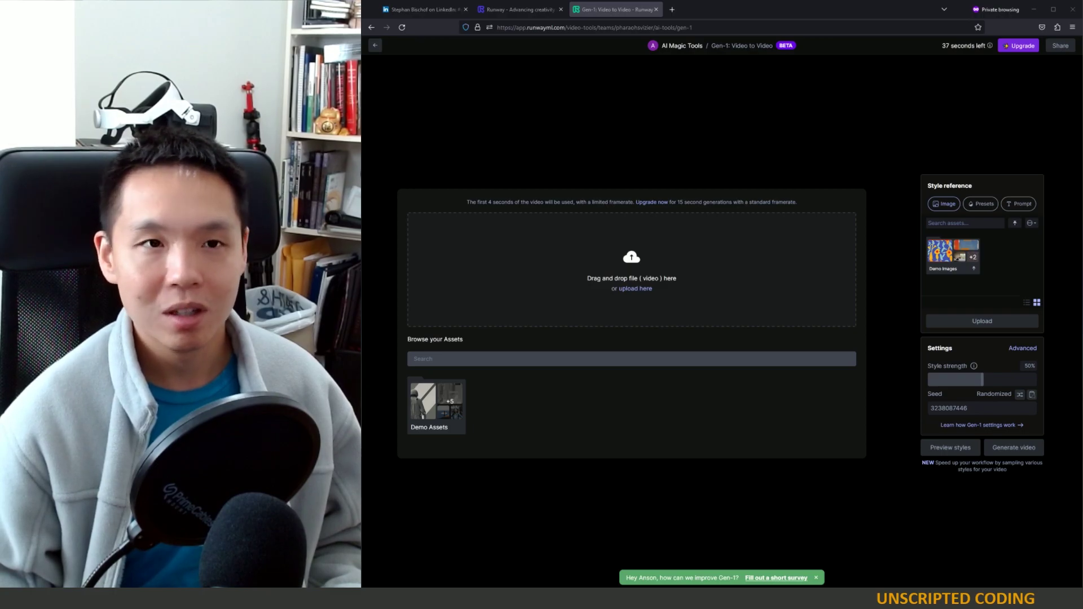
key("alt+Tab")
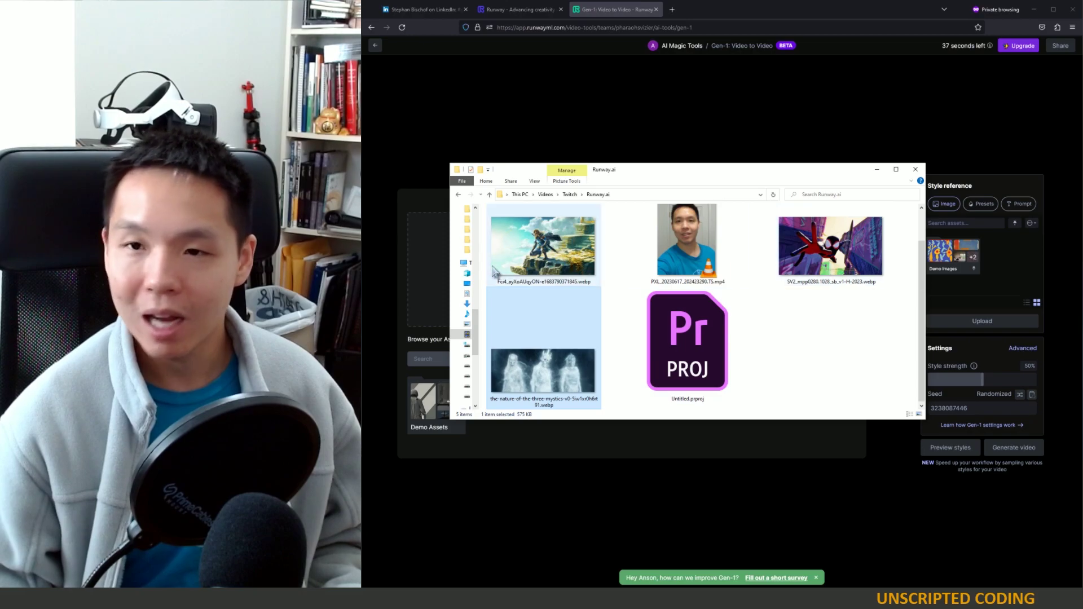
Switch to Premiere Pro, bring up the Runway.ai folder and review the exported clips numbered 1PXL to 4PXL.
key("alt+Tab")
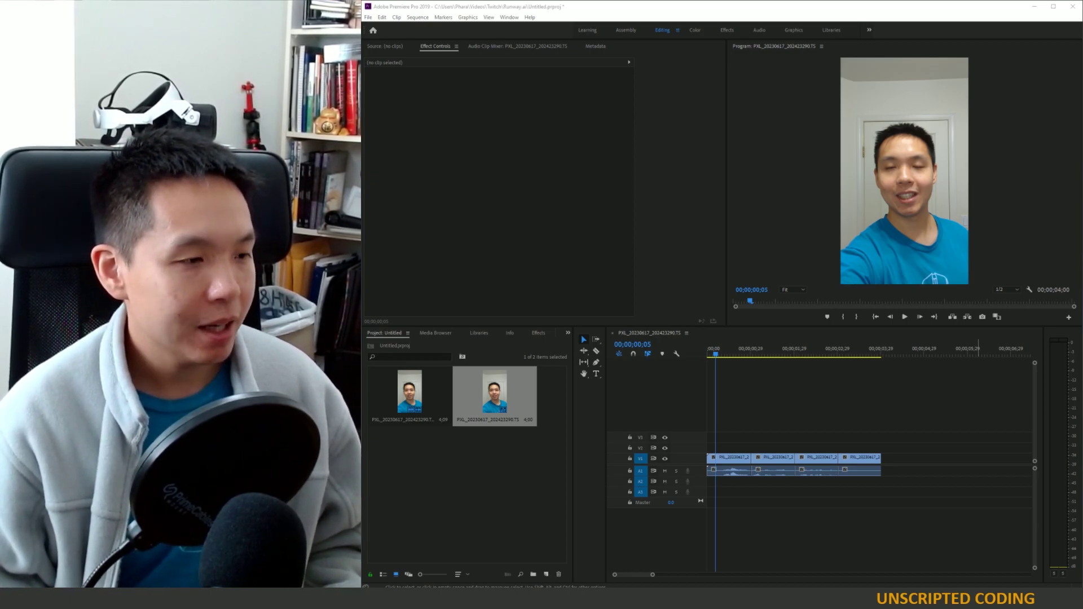
key("alt+Tab")
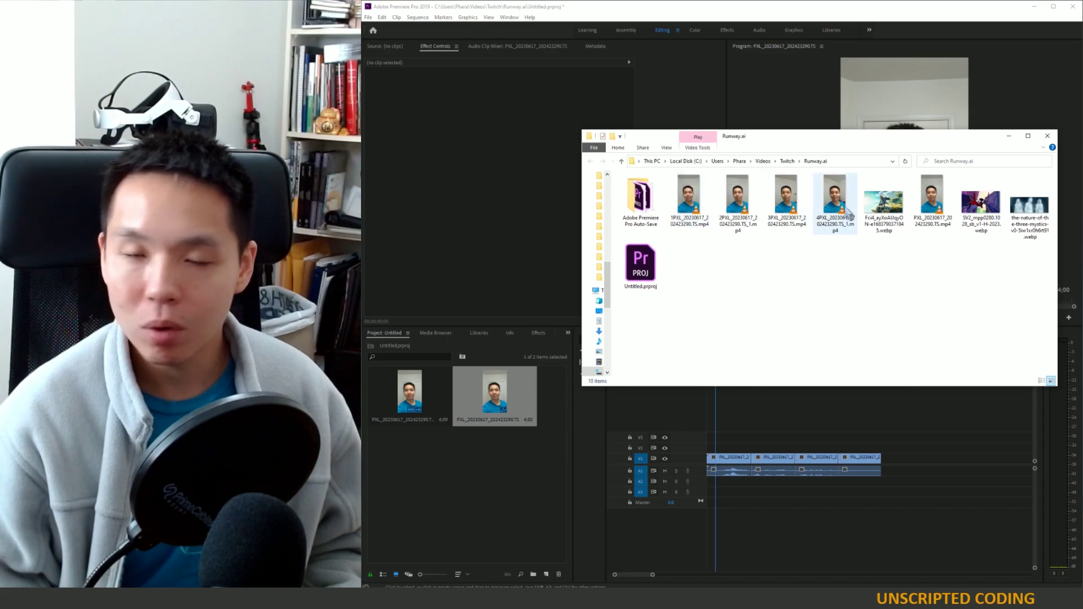
left_click(786, 203)
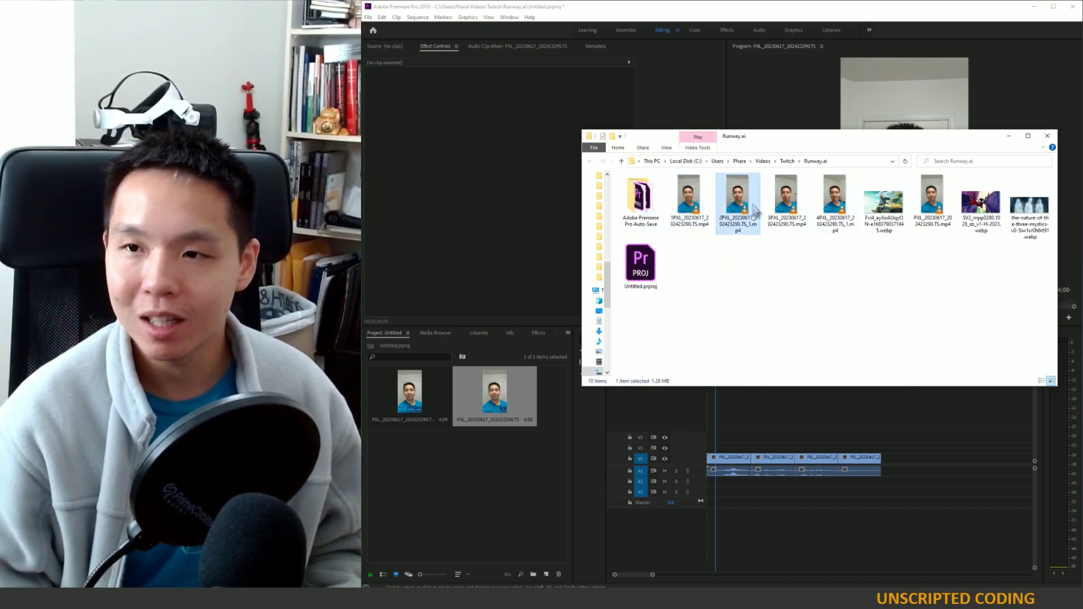
left_click(737, 200)
left_click(785, 200)
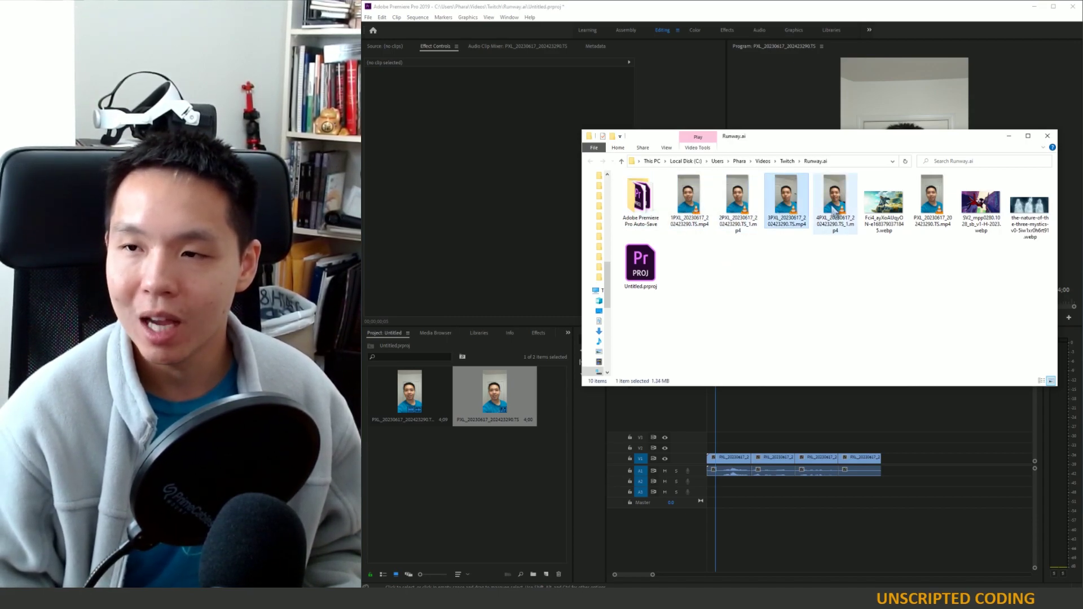
left_click(834, 200)
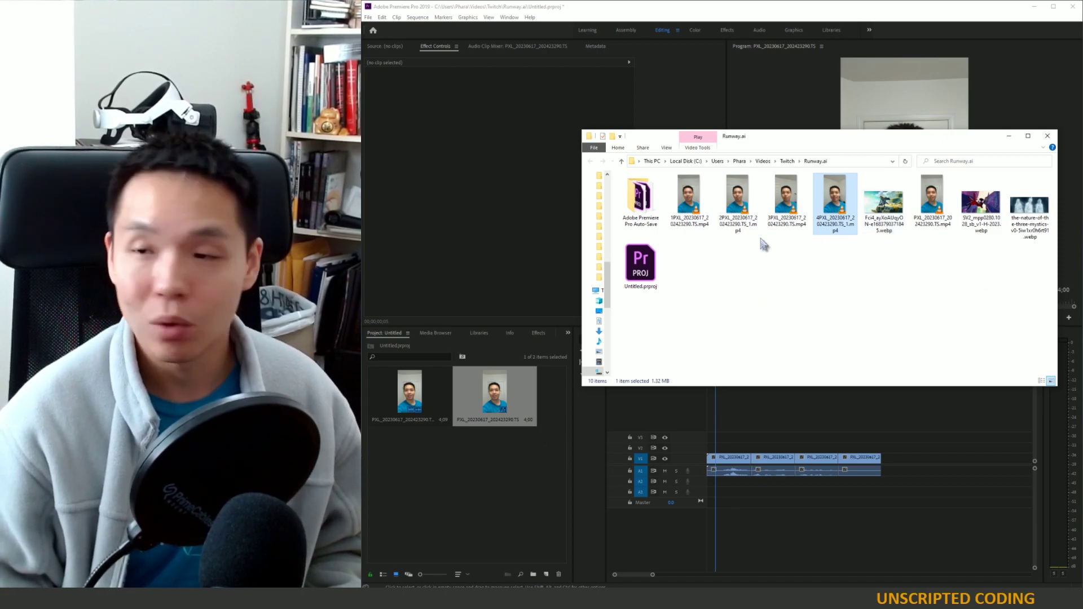
left_click_drag(755, 242, 795, 221)
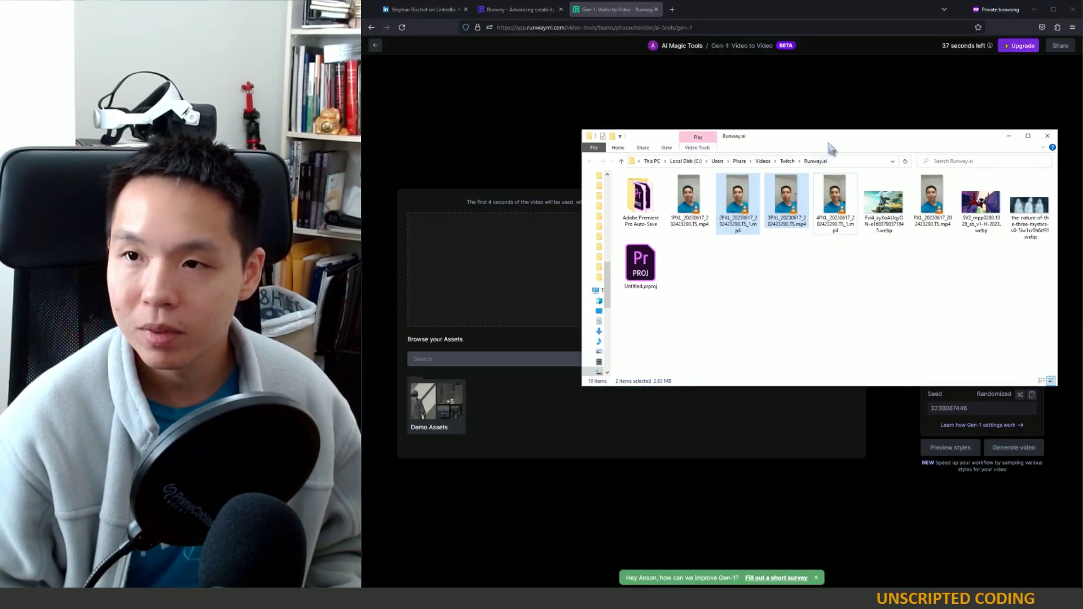
Load a one-second selfie clip from the Runway.ai folder as the Gen-1 input video.
left_click_drag(835, 138, 1, 175)
left_click_drag(339, 231, 619, 273)
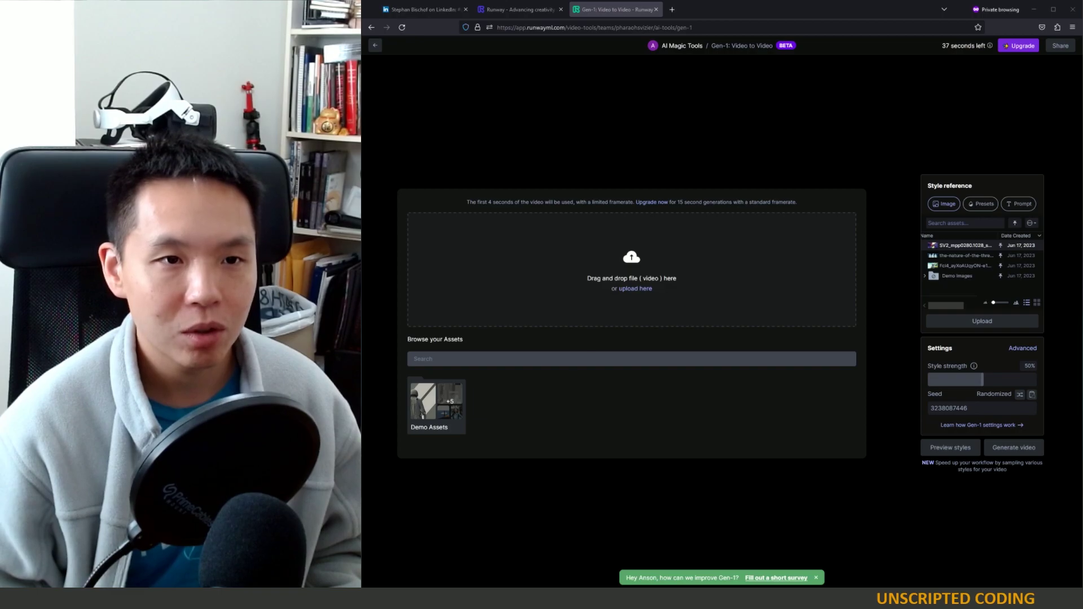
left_click_drag(665, 238, 644, 276)
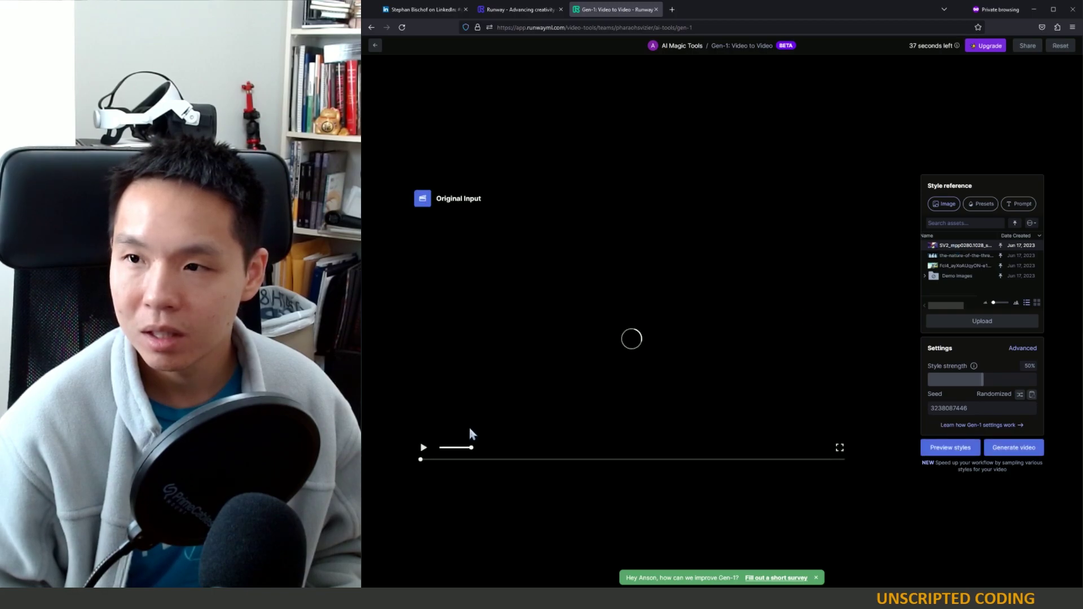
Create style previews using the SV2 image reference and generate the Gen-1 video from the first preview.
left_click(942, 451)
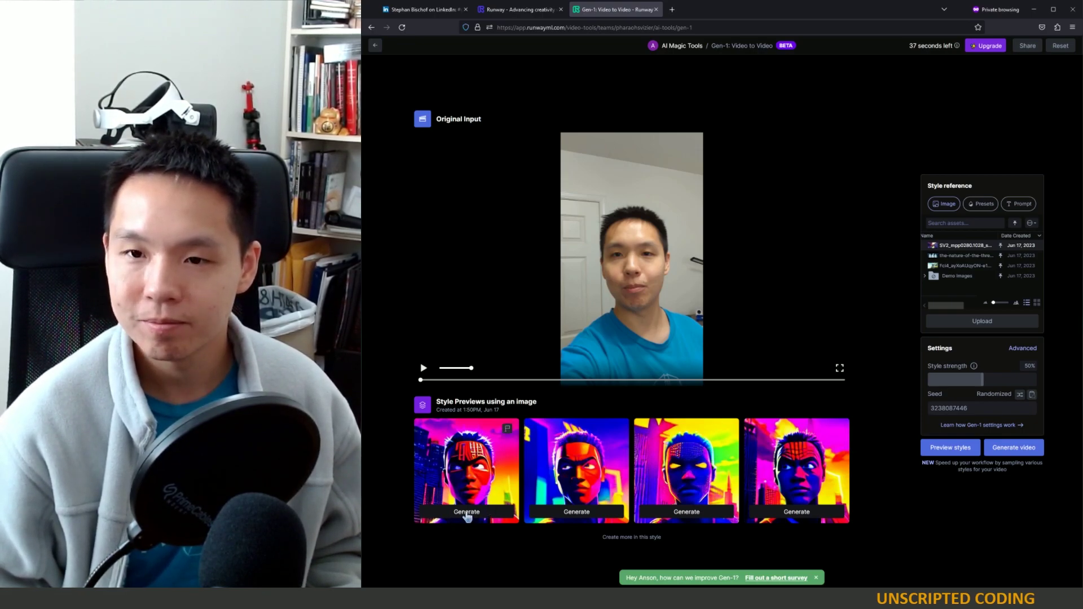
left_click(467, 512)
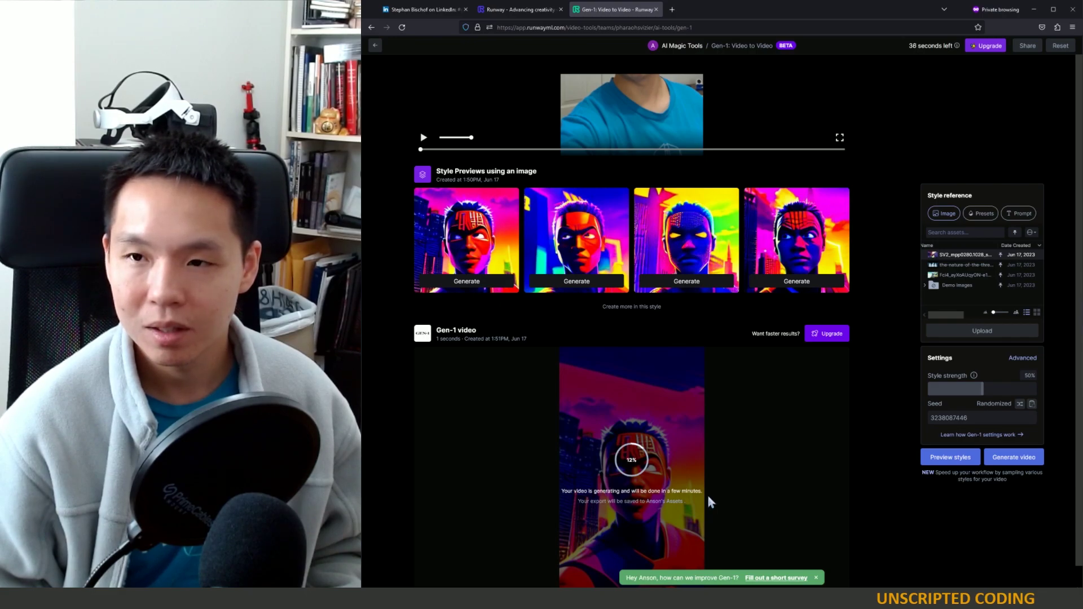
scroll(710, 501, "down", 1)
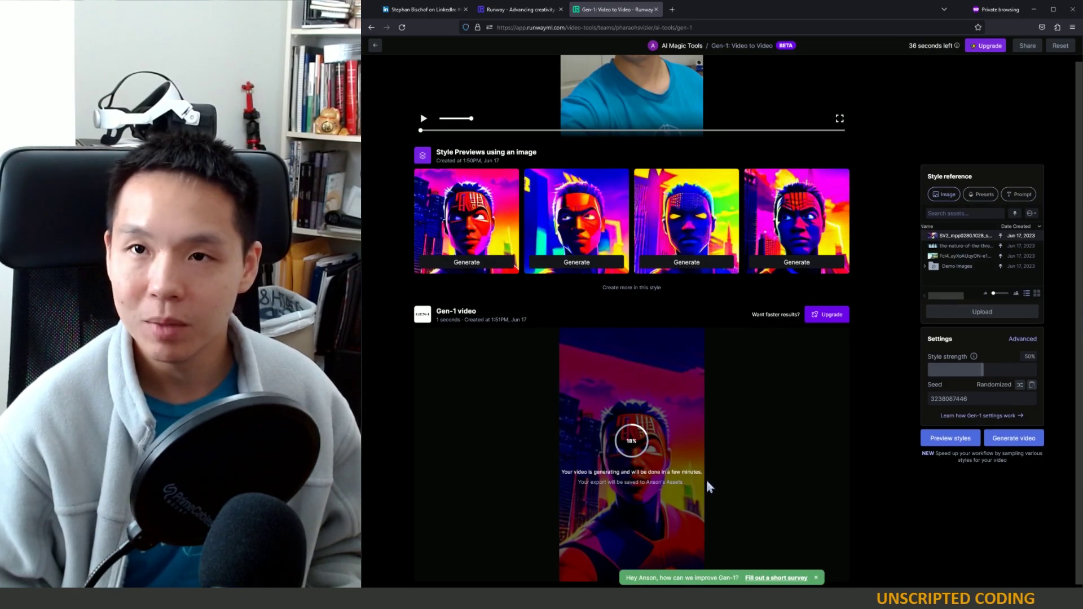
Return to the Runway homepage and open its Pricing Plans page.
left_click(522, 10)
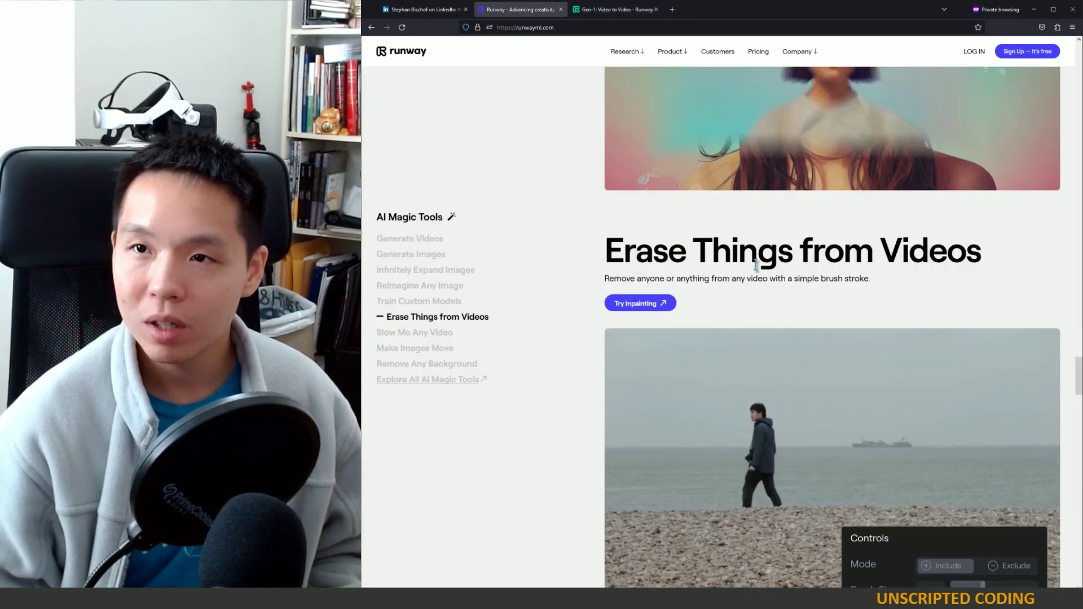
scroll(756, 265, "up", 3)
left_click(758, 51)
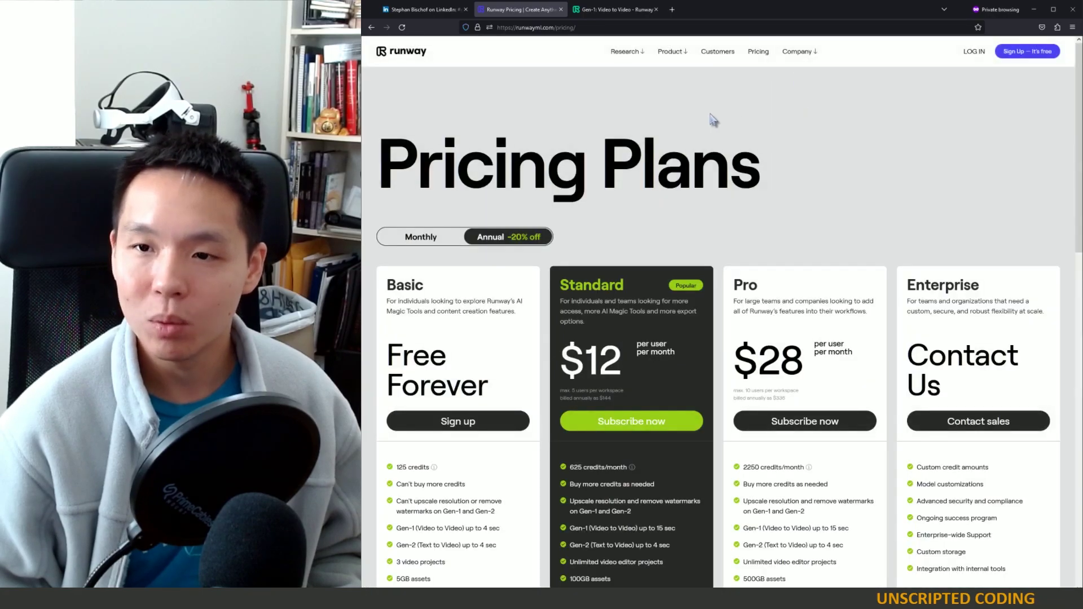
Compare the prices and credit allowances of the Basic and Standard plans, including the option to buy more credits.
scroll(621, 395, "down", 2)
scroll(613, 453, "up", 2)
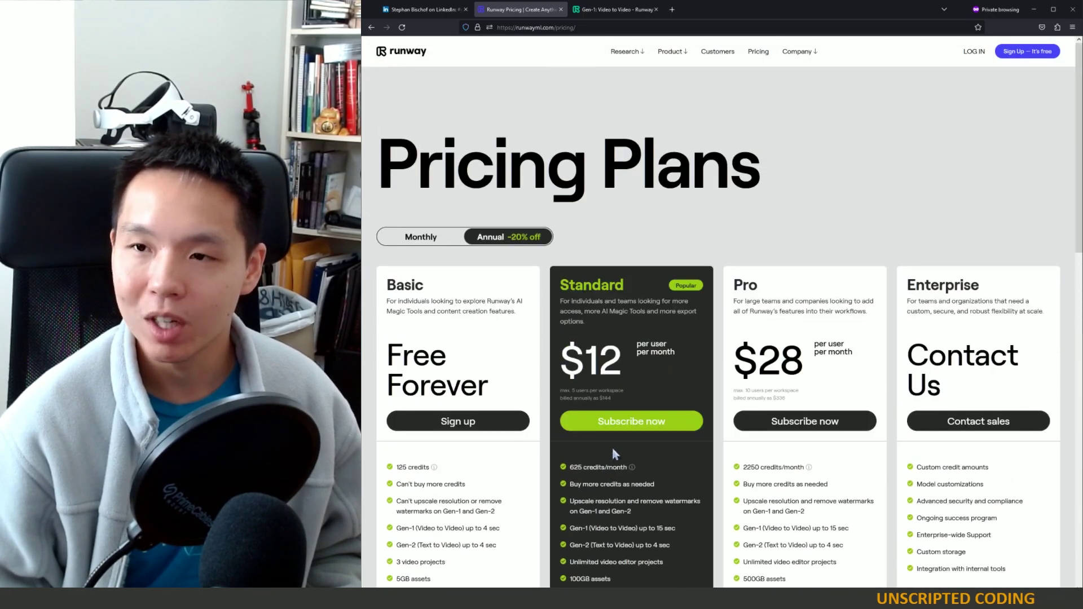
scroll(613, 452, "down", 2)
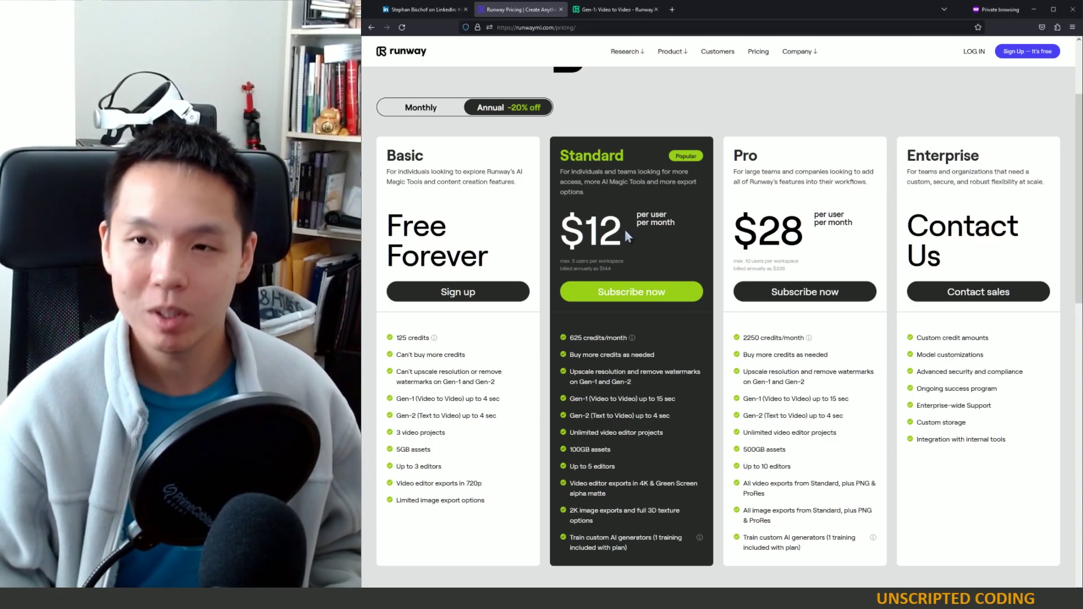
left_click_drag(585, 230, 614, 226)
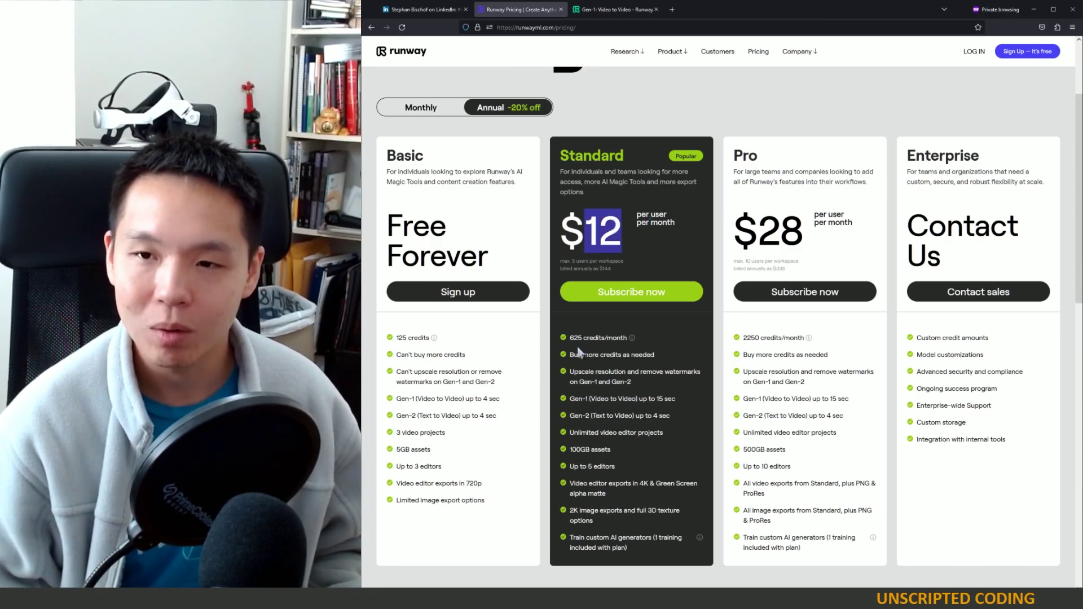
left_click_drag(570, 337, 582, 337)
left_click(600, 339)
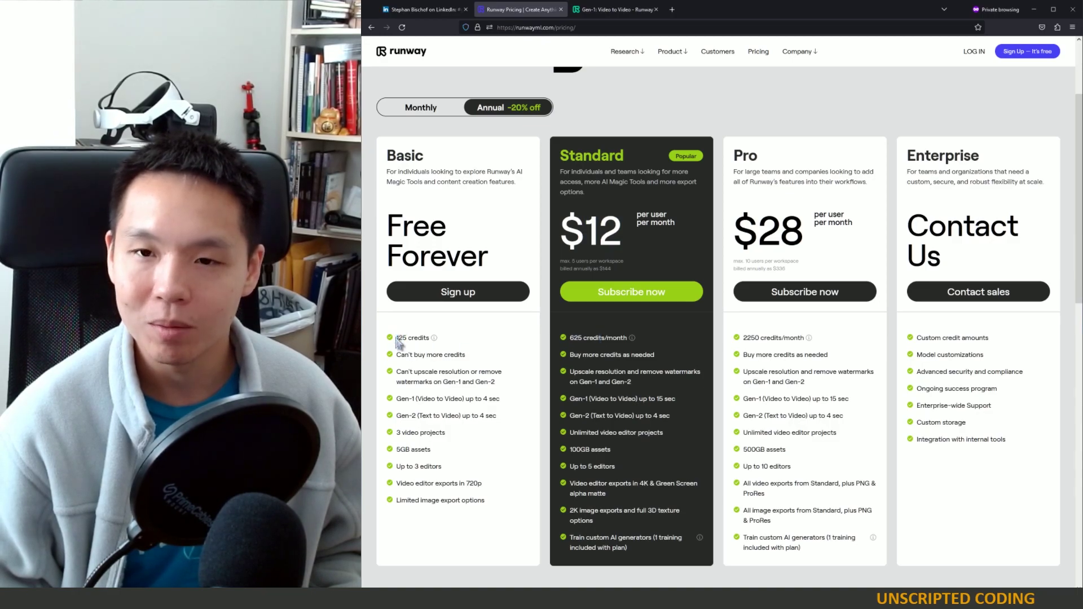
left_click_drag(397, 337, 446, 343)
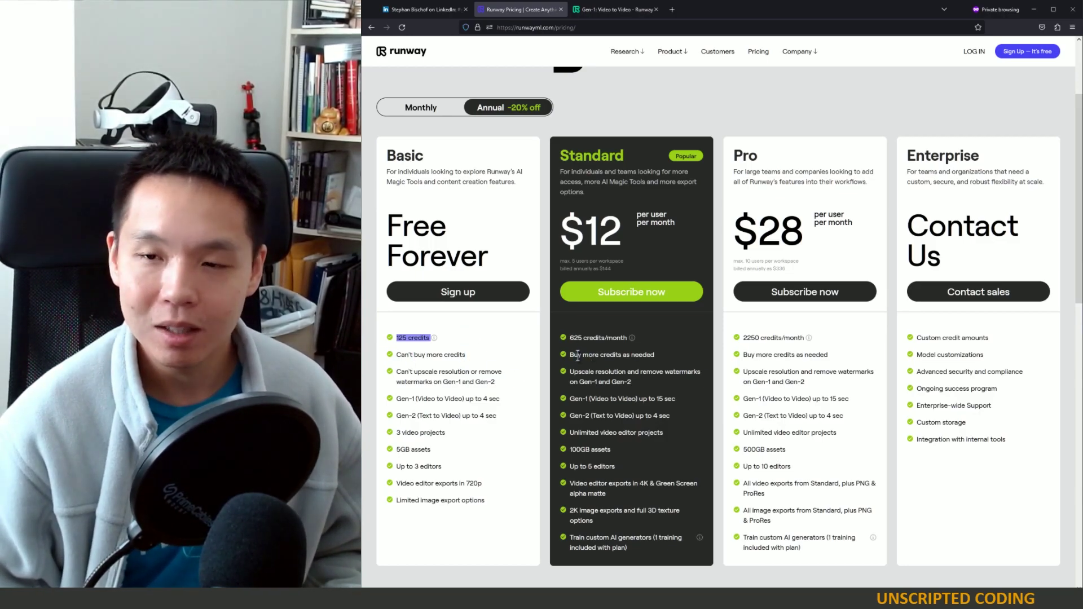
left_click_drag(571, 355, 686, 360)
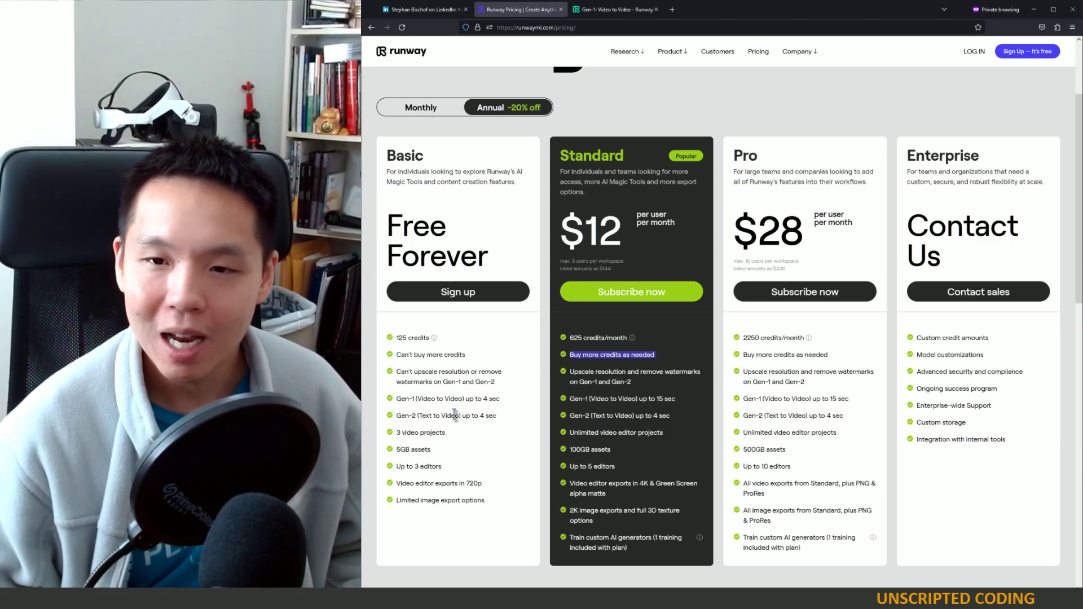
Compare the Gen-1 and Gen-2 video length limits of the Basic and Standard plans.
left_click_drag(434, 398, 510, 419)
left_click(484, 418)
left_click_drag(631, 399, 671, 418)
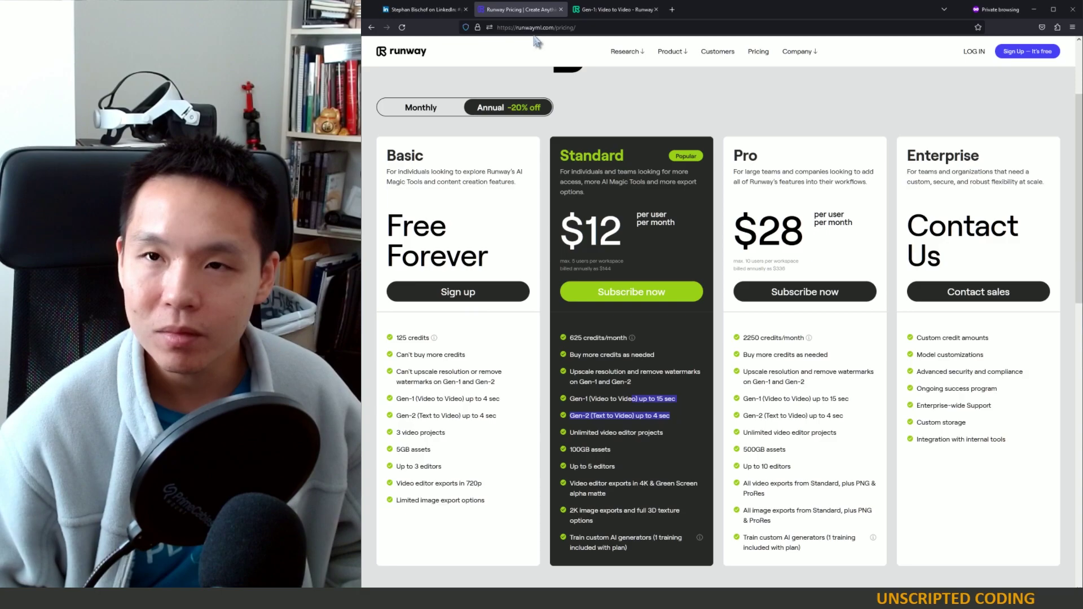
Return to the Gen-1 session, check the remaining generation seconds, dismiss the upgrade offer, and revisit the pricing page.
left_click(605, 10)
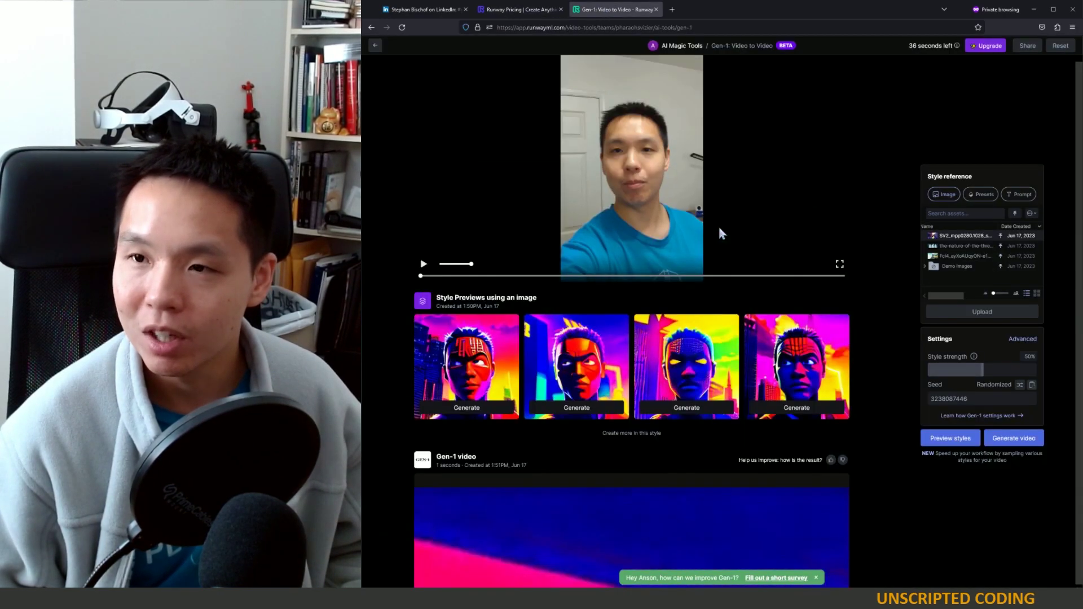
scroll(714, 231, "up", 3)
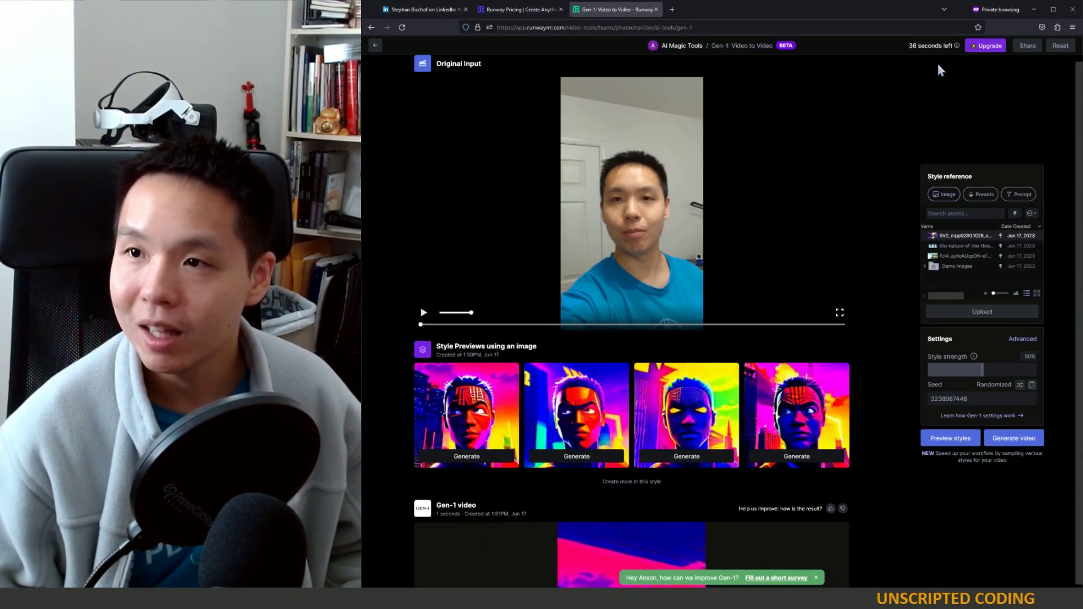
left_click(957, 47)
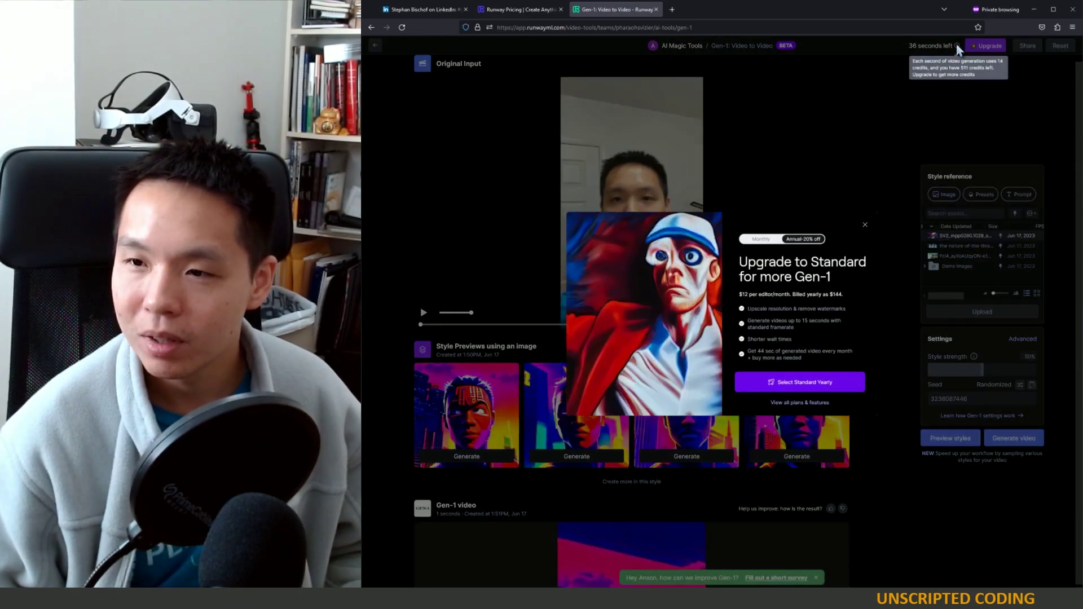
left_click(889, 145)
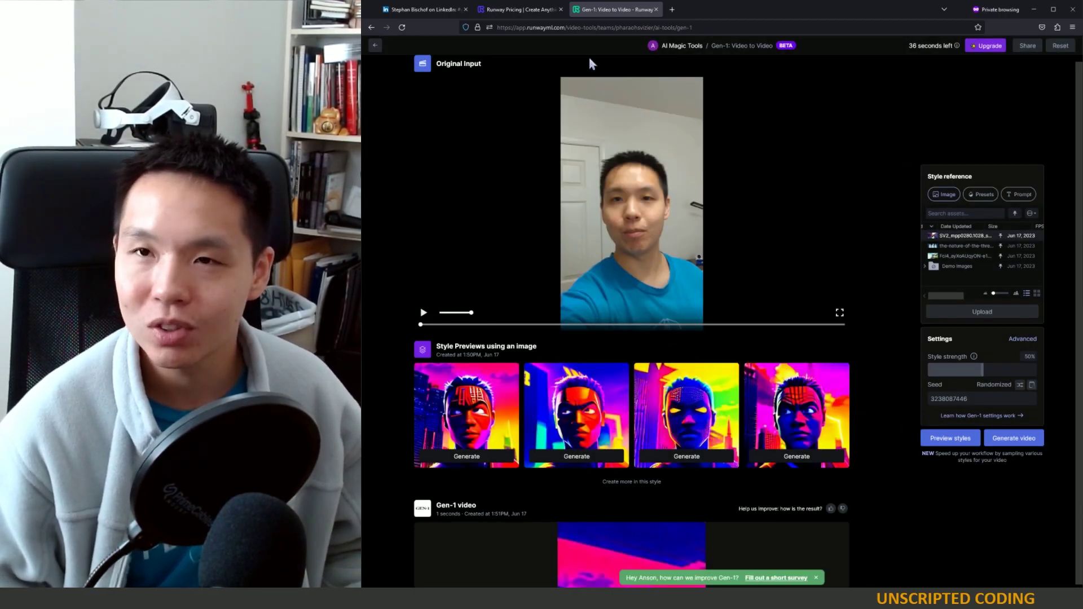
left_click(510, 10)
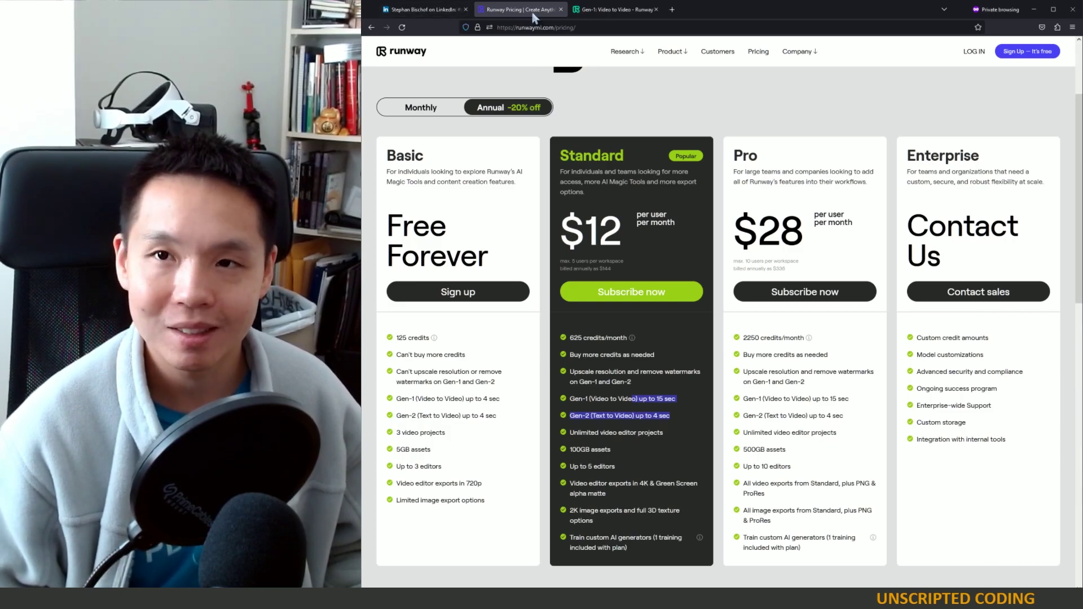
Go back to the Gen-1 session, play the generated video against the original input, and download it.
left_click(589, 11)
scroll(686, 373, "down", 3)
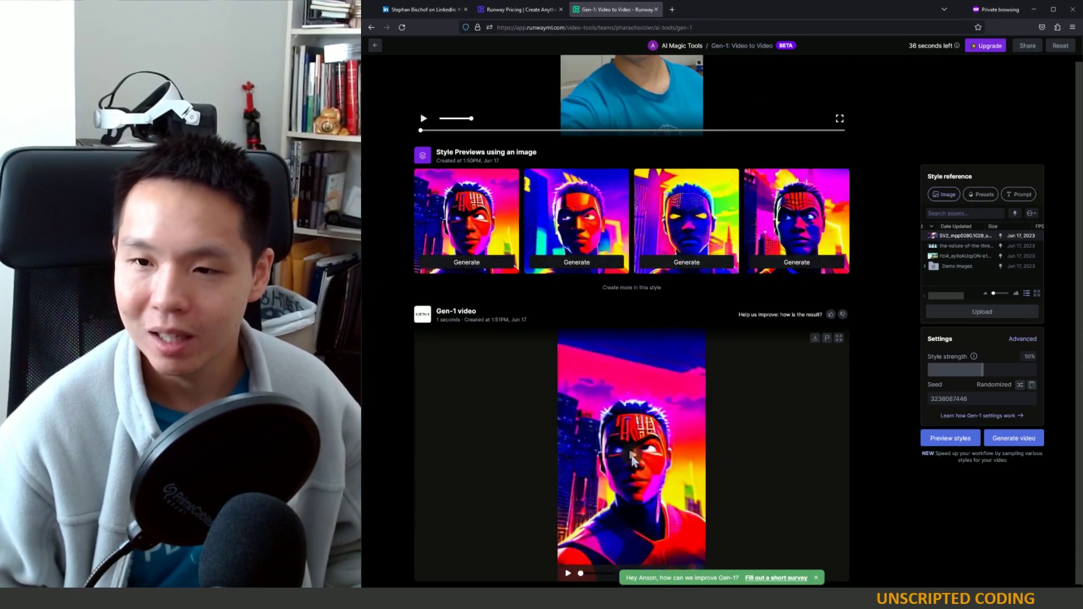
mouse_move(640, 458)
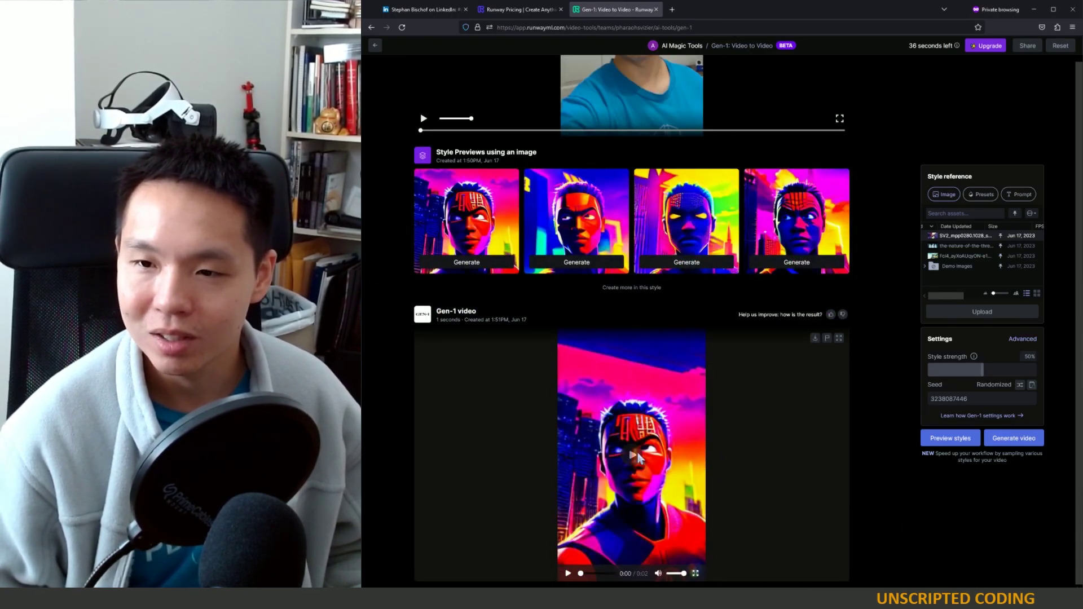
left_click(634, 458)
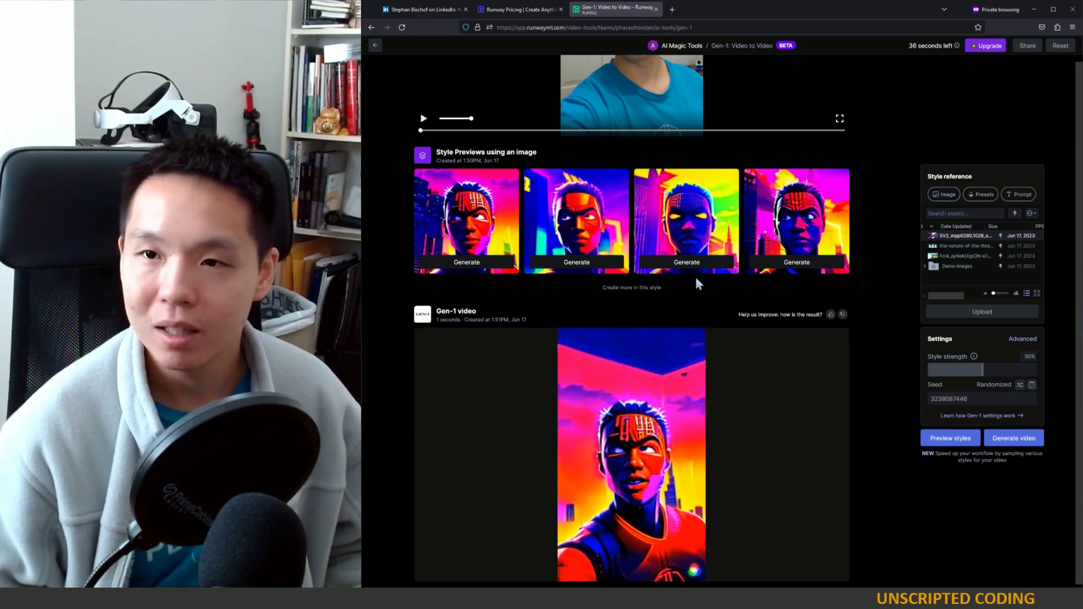
scroll(695, 358, "up", 3)
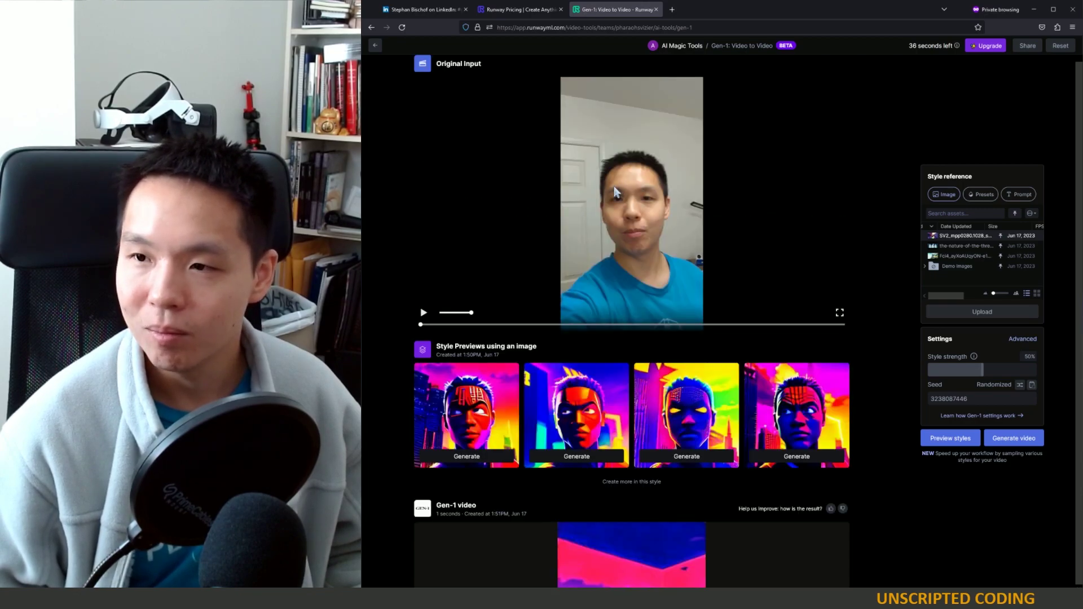
scroll(726, 372, "down", 3)
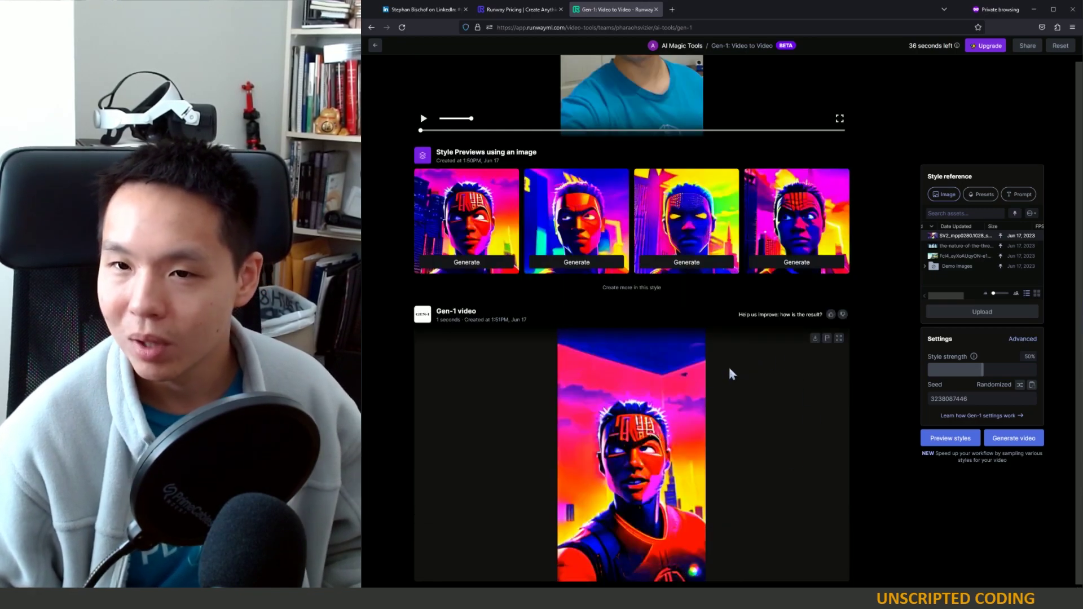
left_click(816, 339)
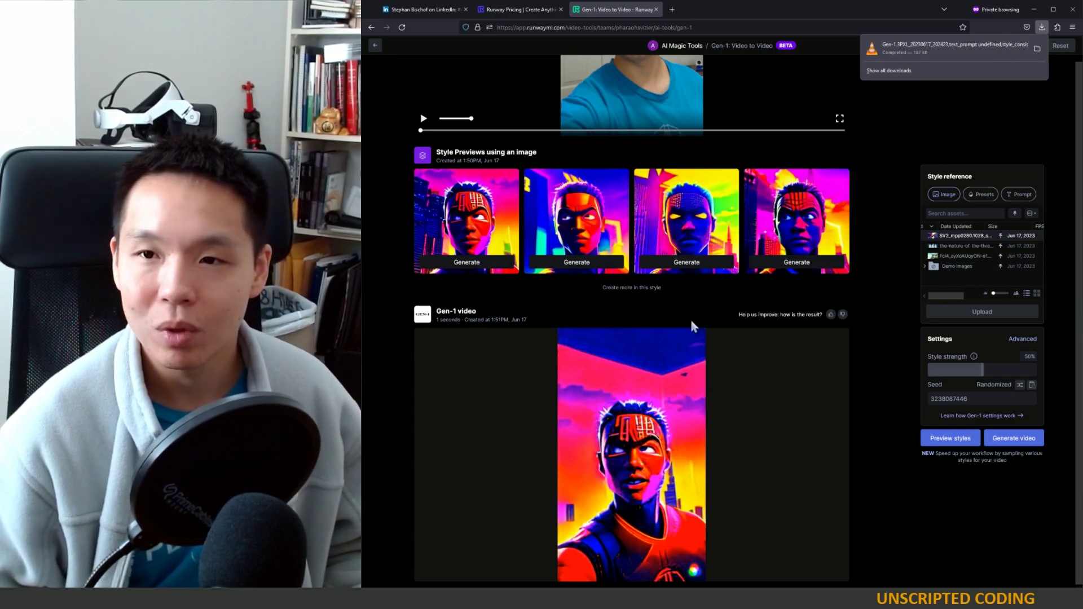
Start a new Gen-1 generation from the dashboard and upload the 2PXL selfie clip as its input video.
scroll(602, 351, "up", 3)
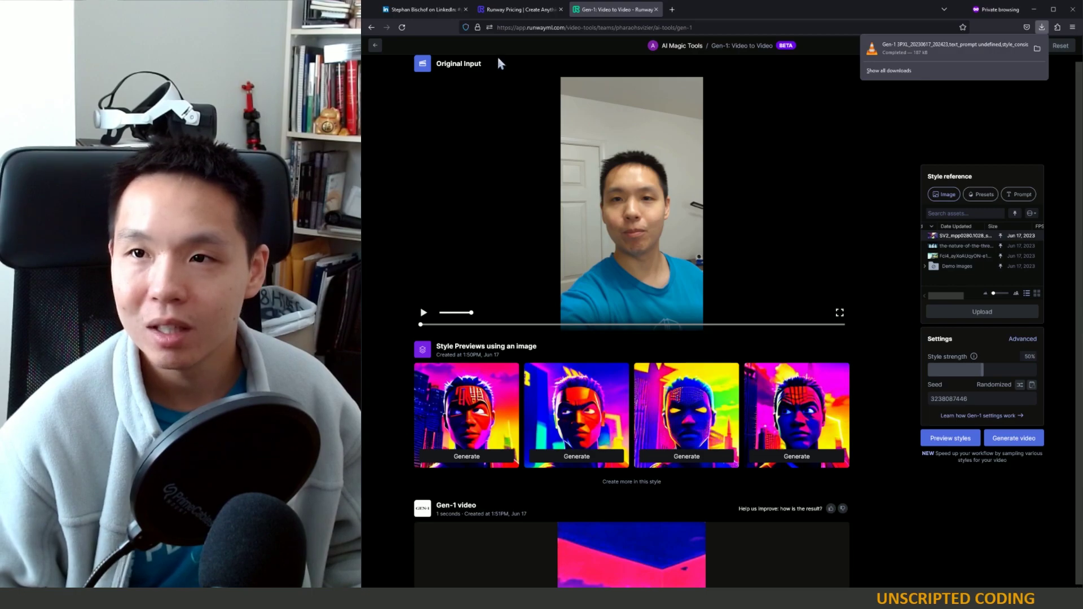
left_click(375, 45)
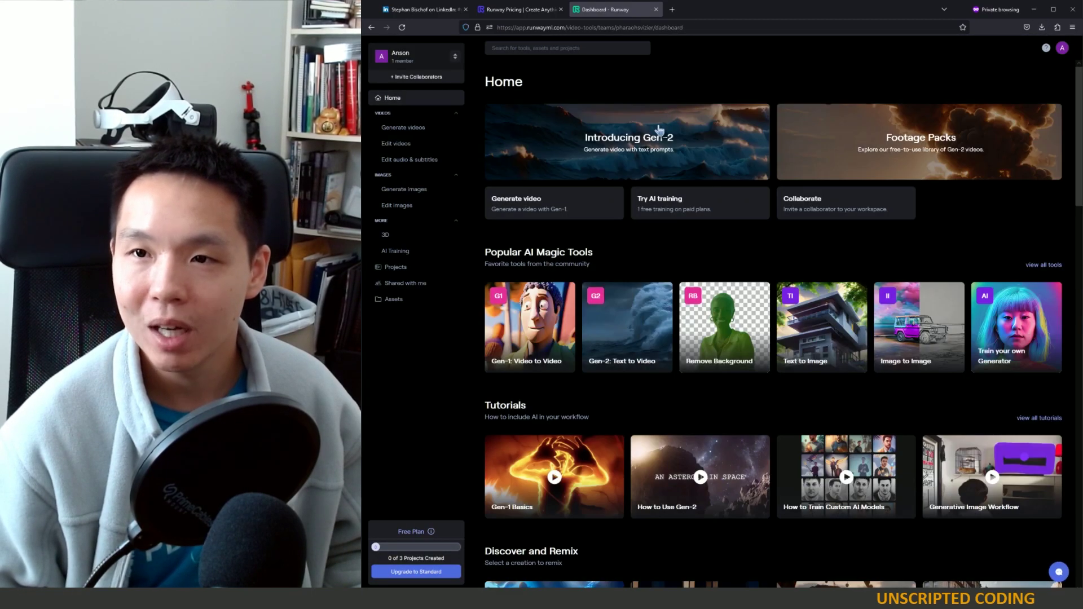
left_click(552, 212)
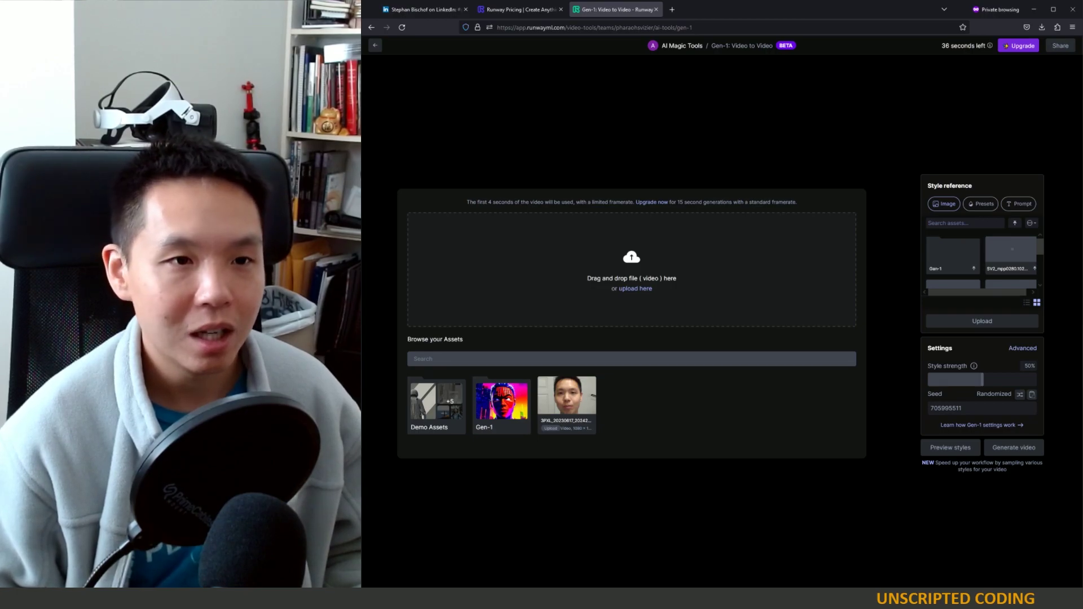
left_click_drag(502, 299, 598, 296)
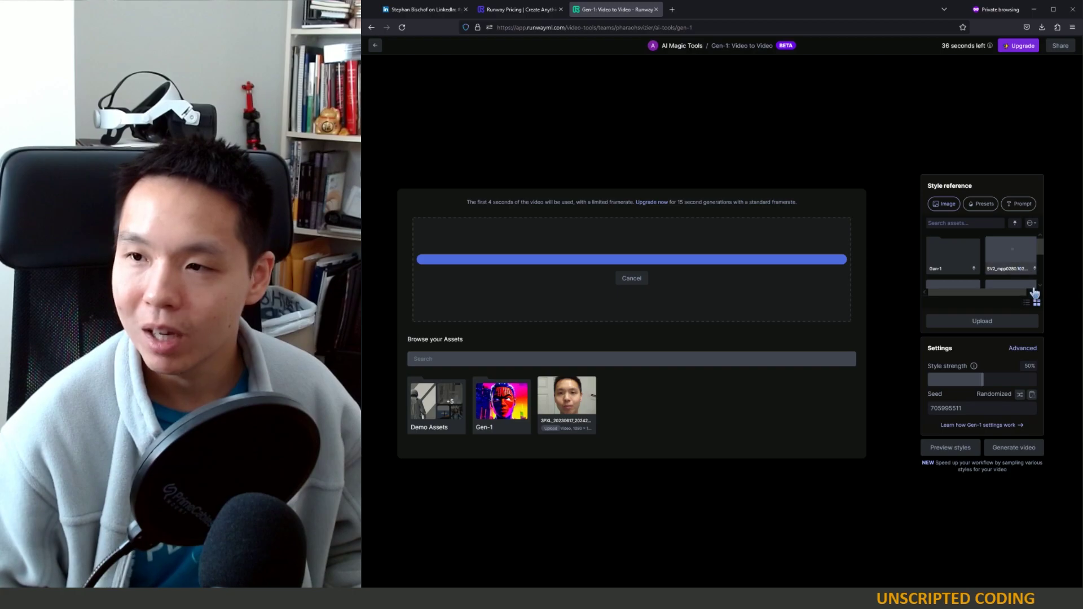
Create style previews using the Fcl4_ayXoAUqyON image as style reference with the style strength set to 75%.
scroll(1041, 283, "down", 2)
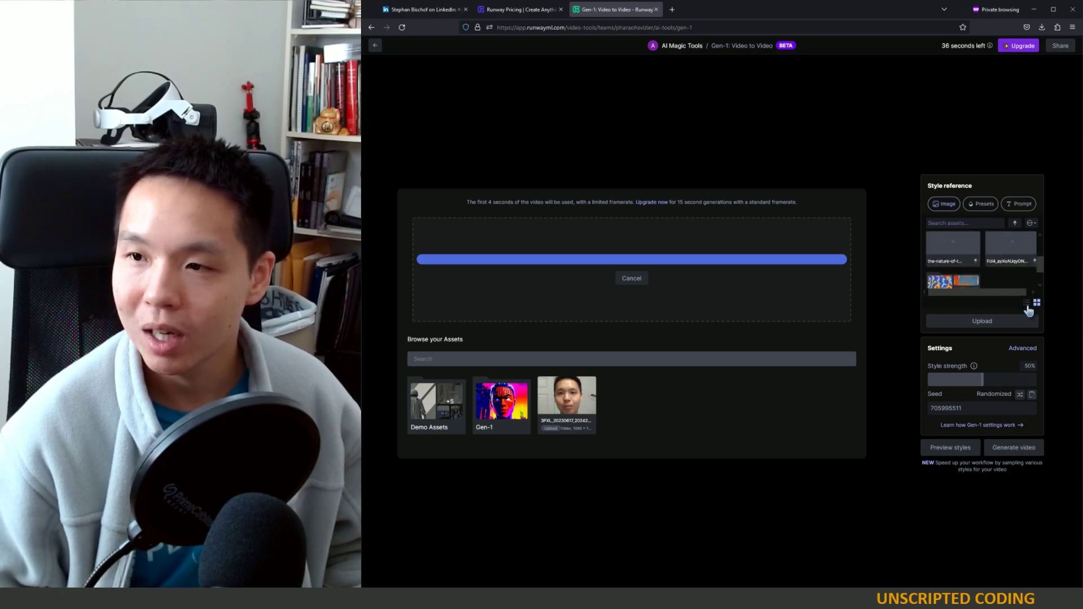
left_click(1027, 305)
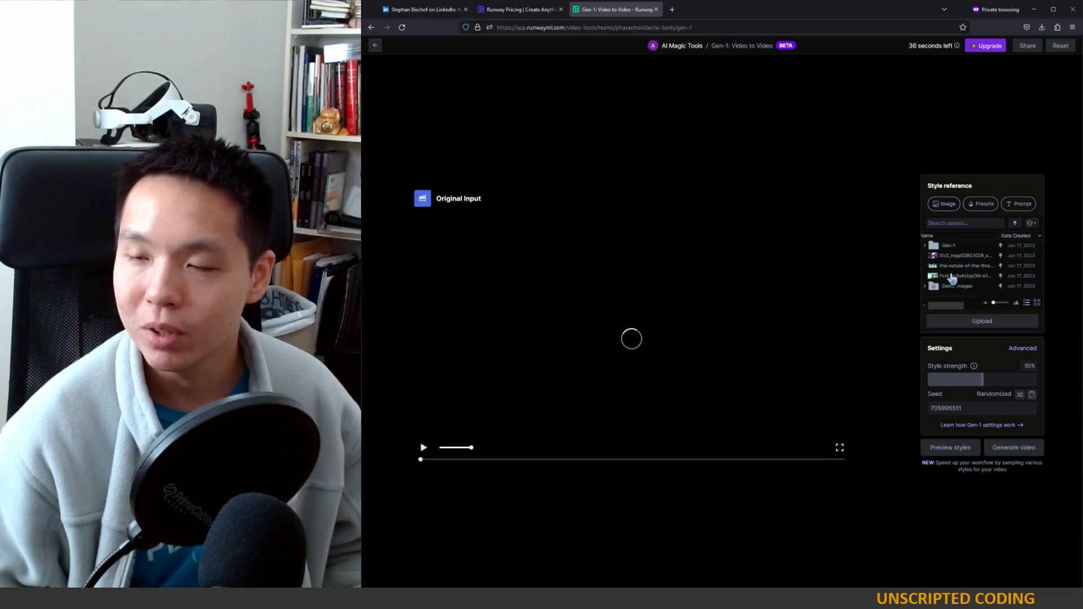
left_click(954, 276)
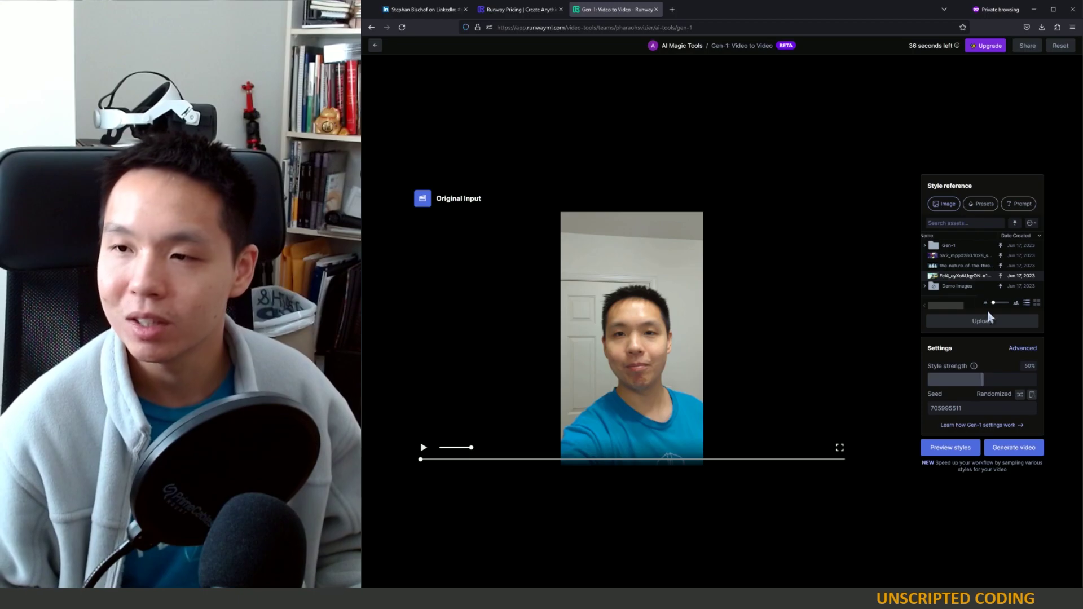
left_click_drag(982, 379, 1007, 379)
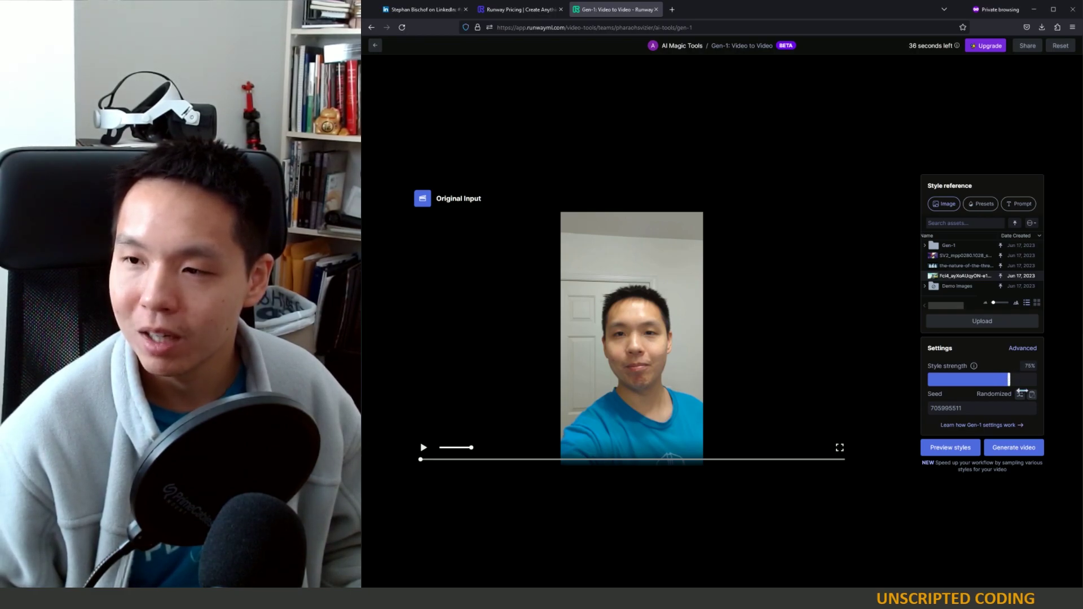
left_click(943, 450)
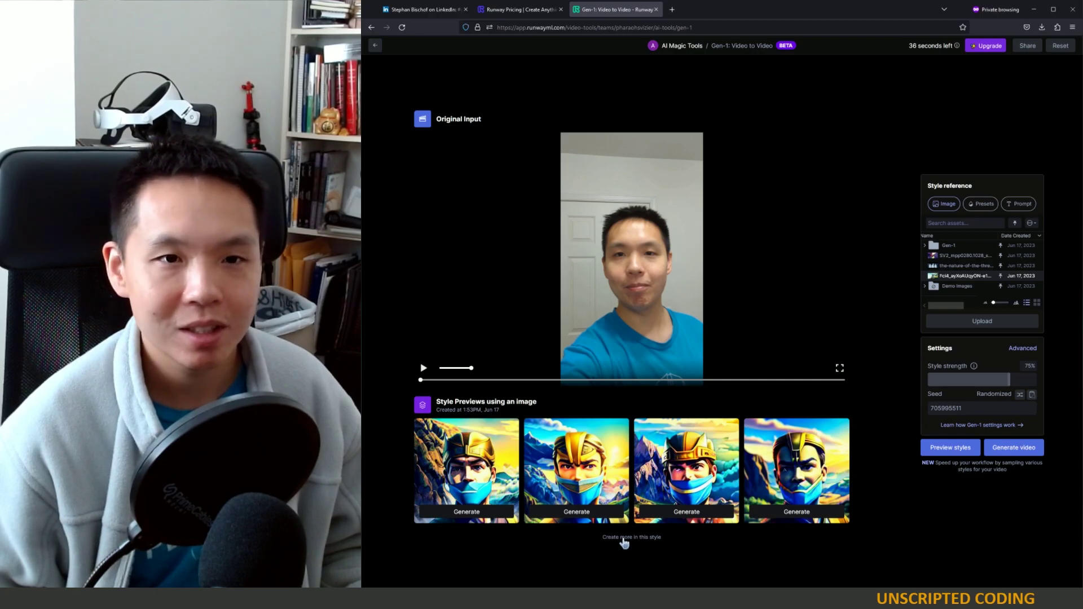
Create two more batches of previews in this style and generate the Gen-1 video from the second preview in the first row.
left_click(623, 539)
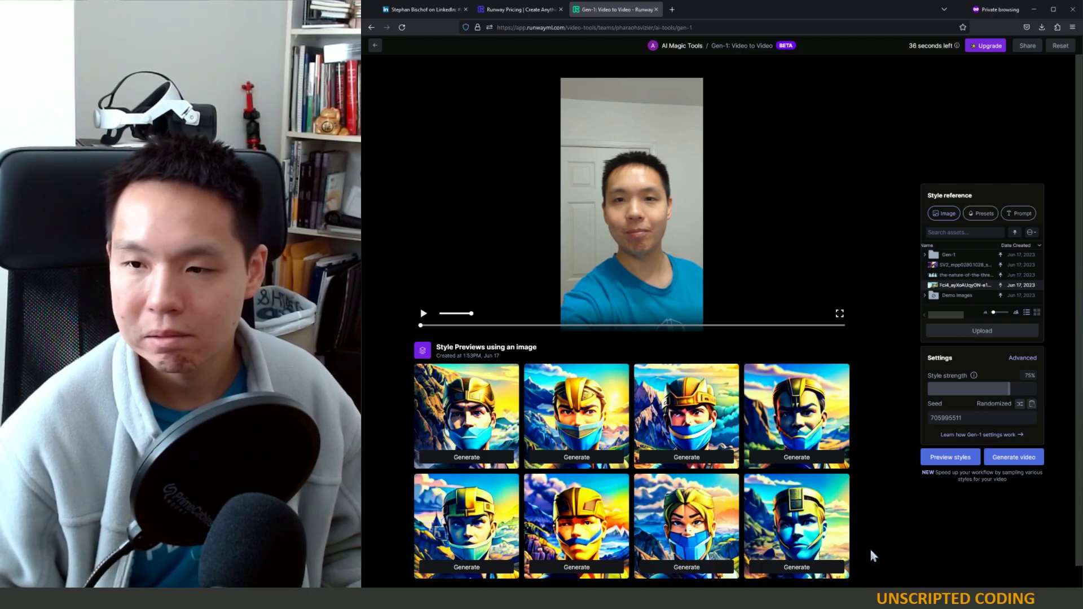
scroll(872, 556, "down", 1)
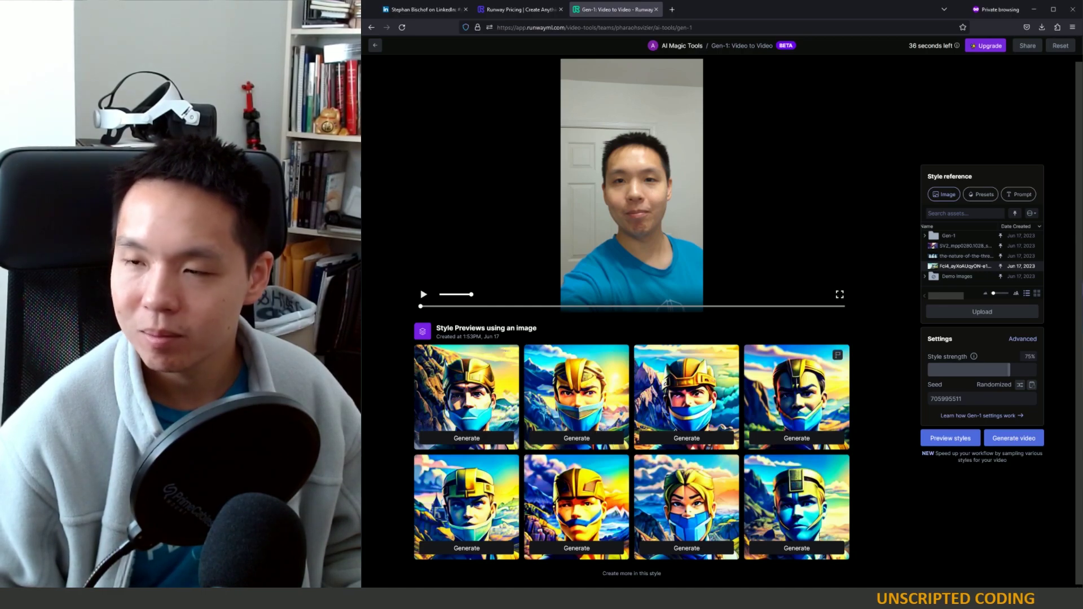
left_click(630, 576)
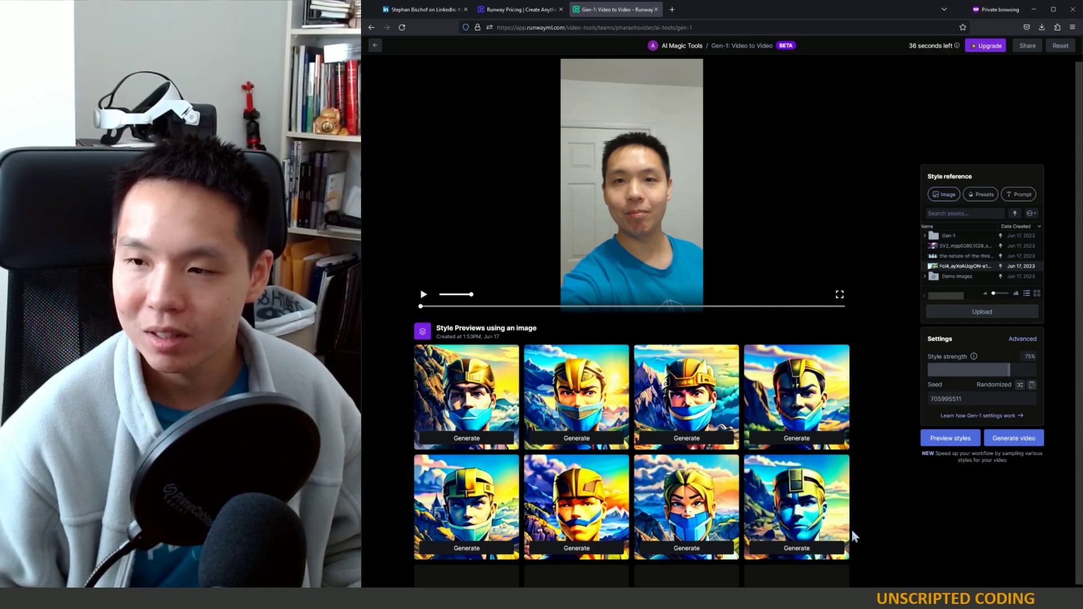
scroll(852, 535, "down", 3)
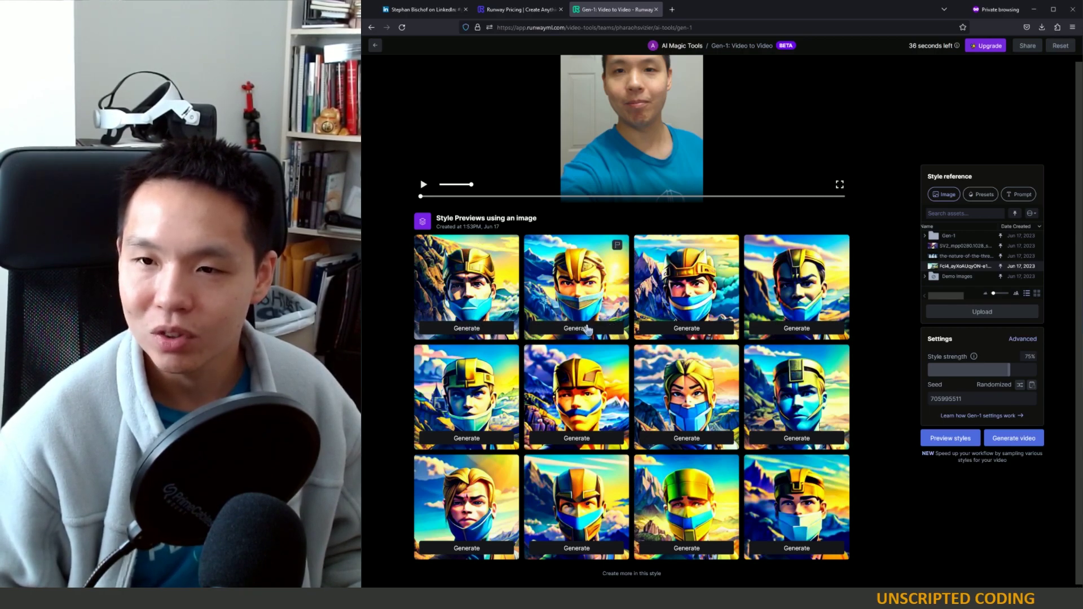
scroll(611, 342, "down", 5)
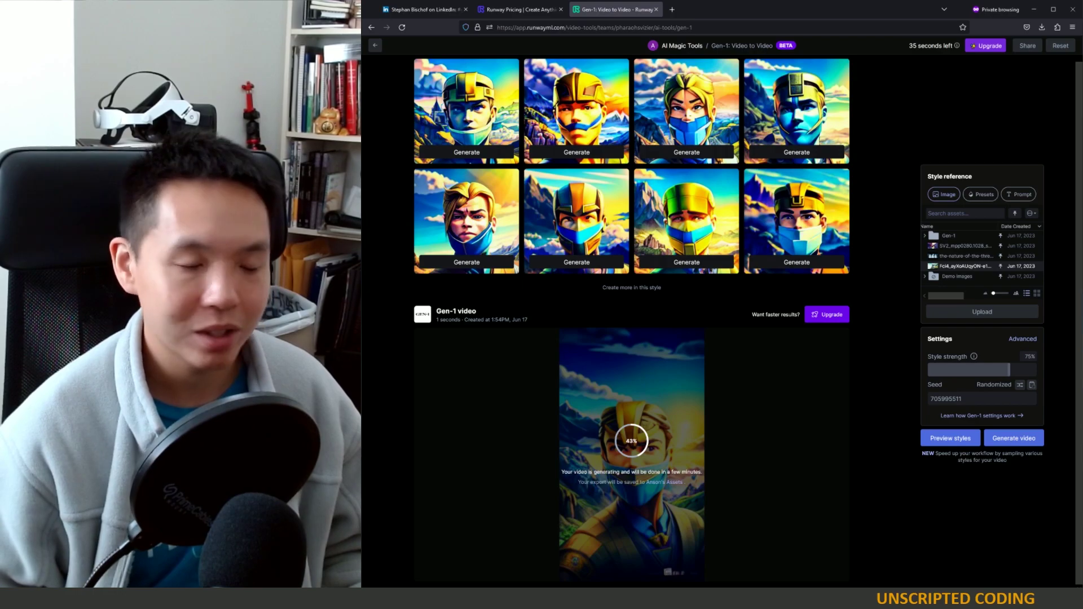
Switch to Premiere Pro, move the playhead to the start of the selfie sequence, and return to the Gen-1 session.
key("alt+Tab")
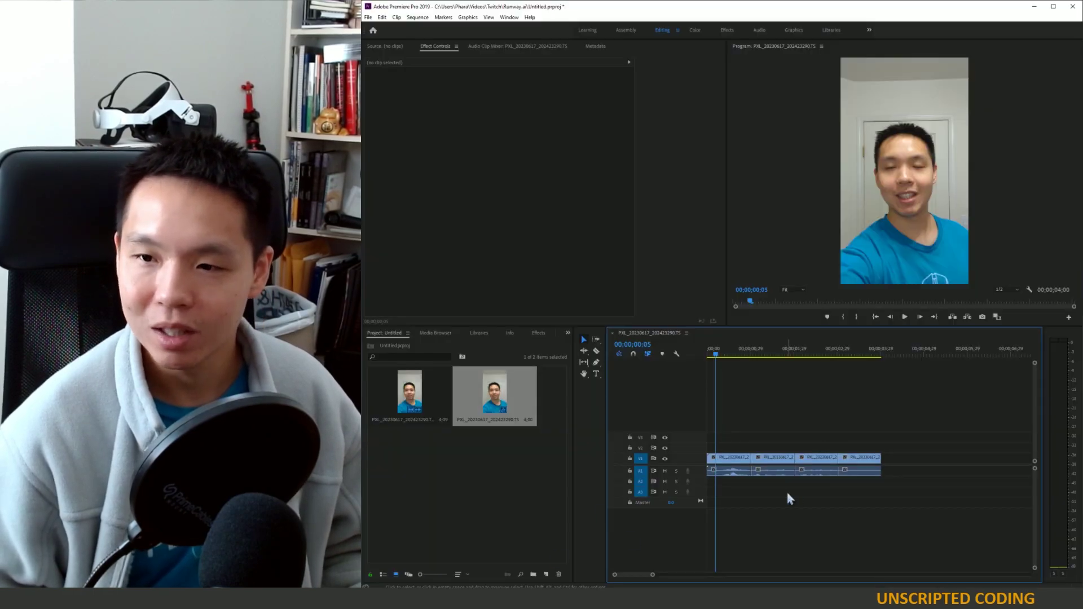
left_click_drag(716, 353, 689, 351)
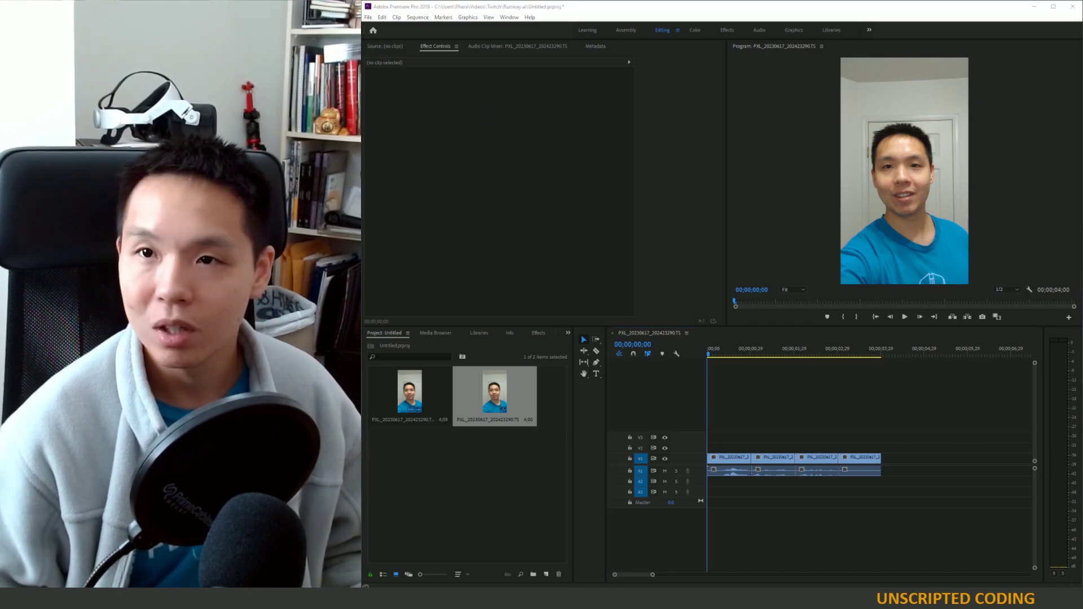
key("alt+Tab")
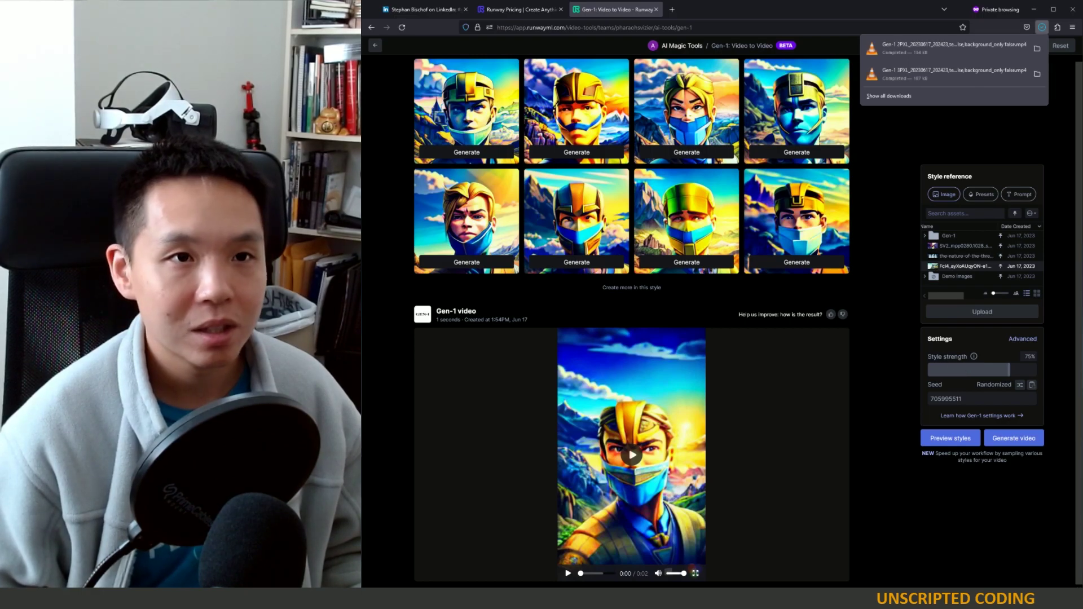
Switch to Premiere Pro, maximize it, and import the two downloaded Gen-1 clips, placing them after the last selfie clip in the sequence.
key("alt+Tab")
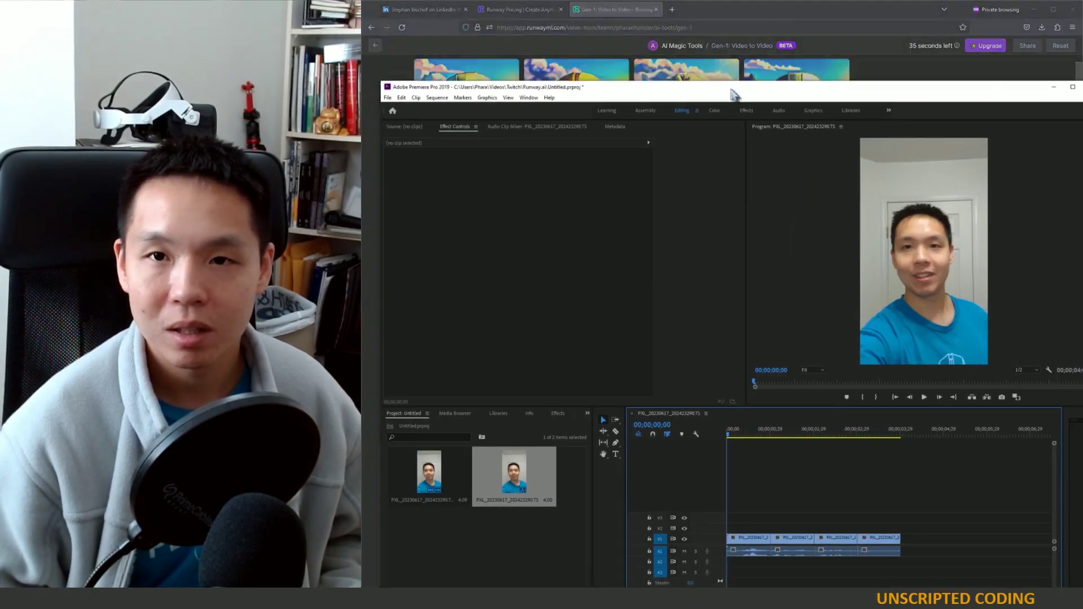
double_click(737, 96)
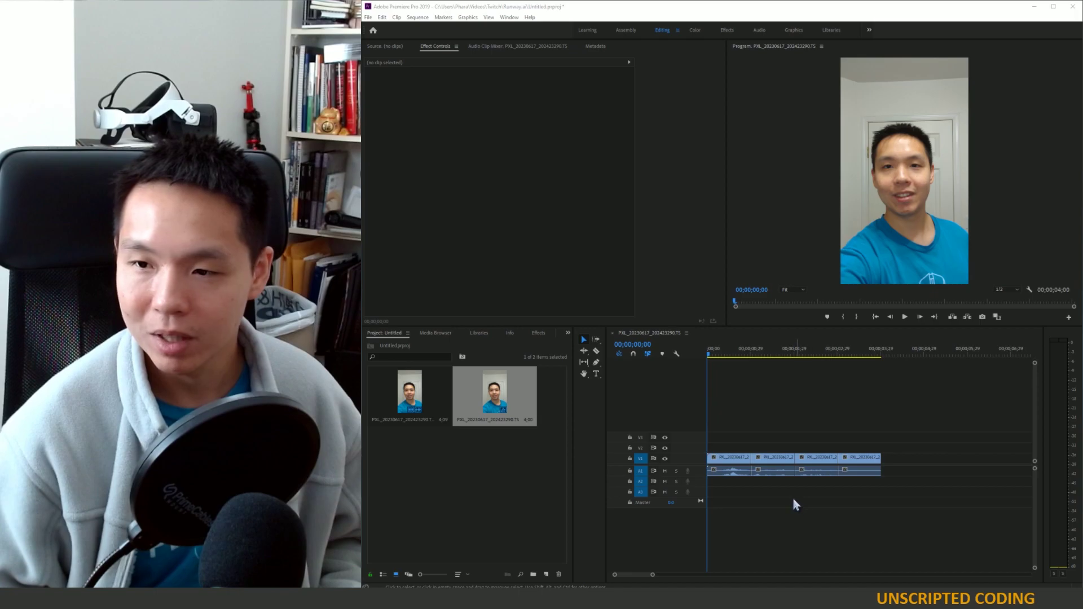
left_click_drag(494, 395, 951, 459)
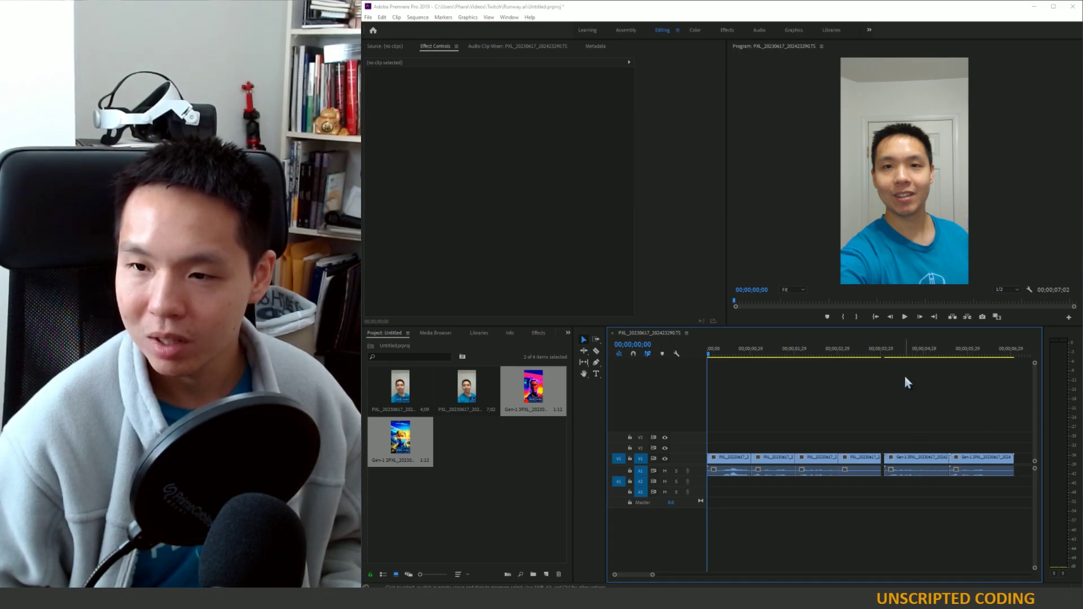
Move the 3PXL Gen-1 clip over the third selfie clip and the 2PXL Gen-1 clip over the fourth, and scrub through them.
left_click(920, 463)
left_click_drag(918, 464, 832, 485)
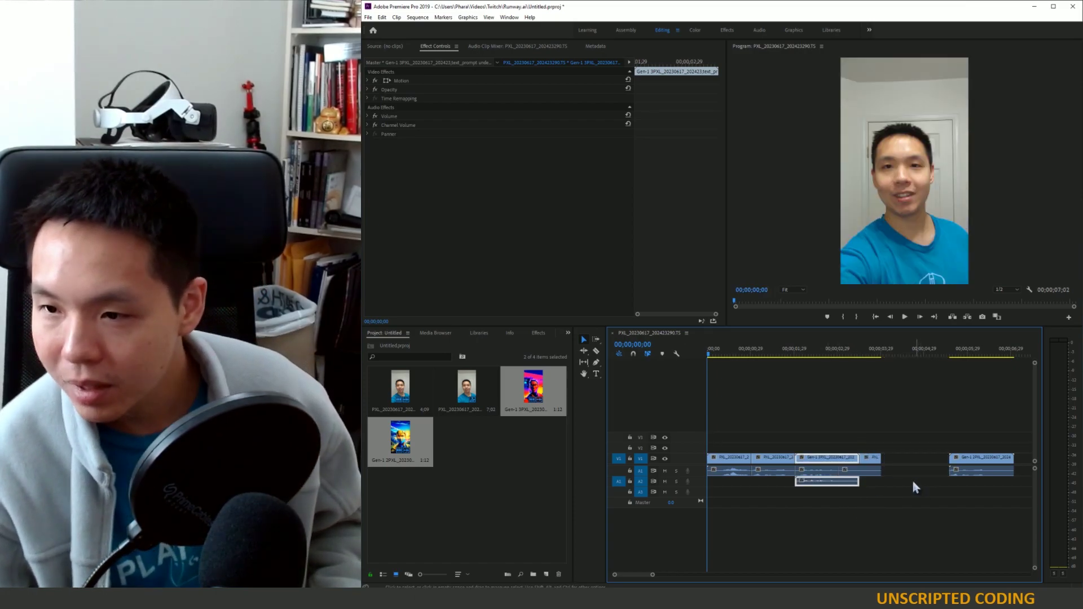
left_click(840, 358)
left_click_drag(841, 354, 889, 358)
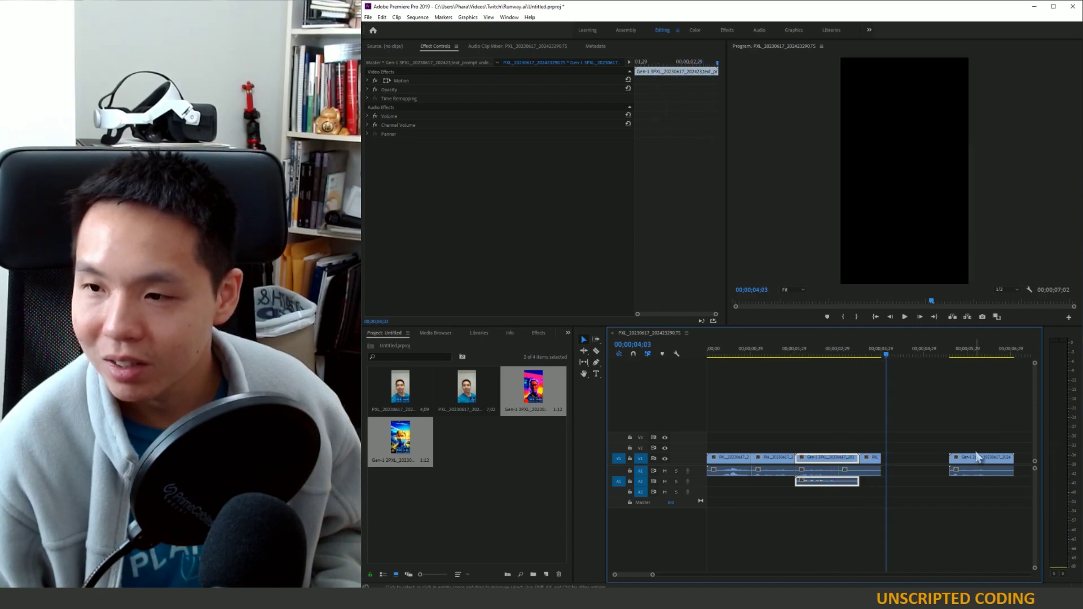
left_click_drag(977, 462, 868, 479)
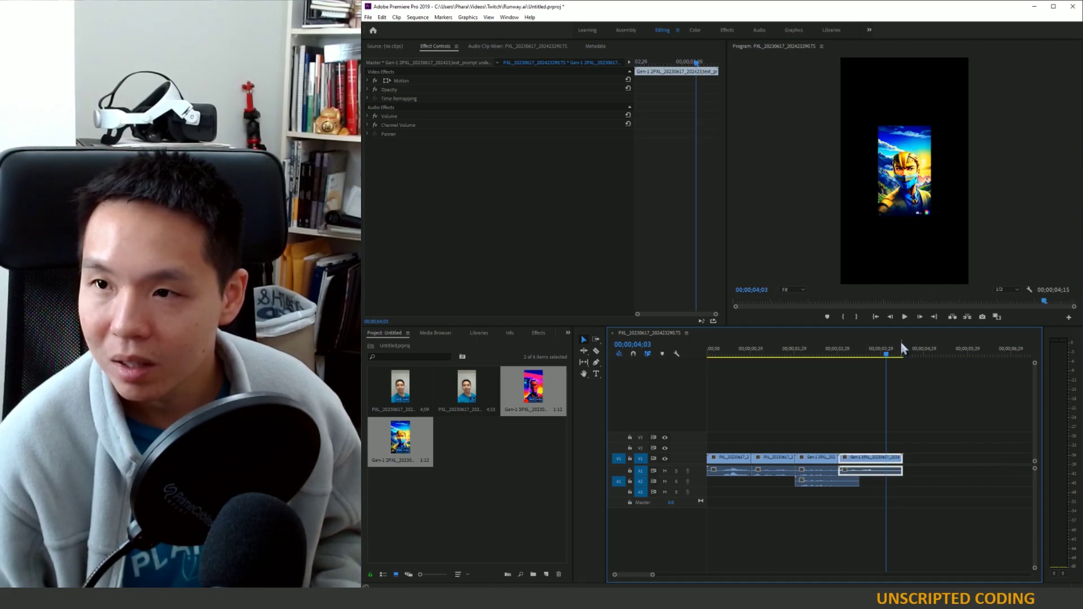
left_click_drag(886, 354, 858, 358)
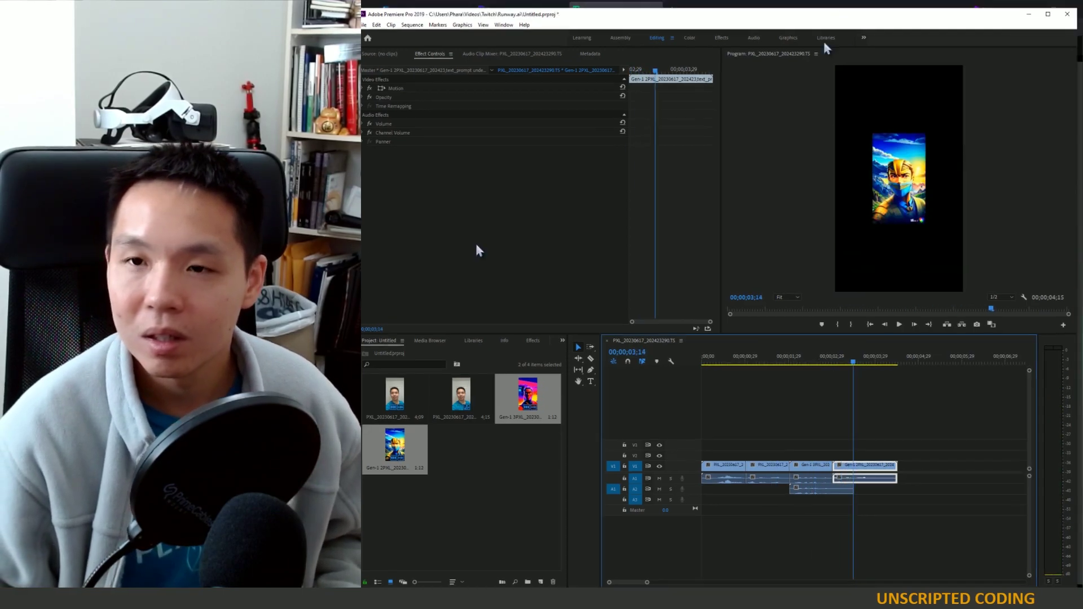
Switch back to Runway, view the downloaded 3PXL Gen-1 clip in VLC, and move the player window out of the way.
key("alt+Tab")
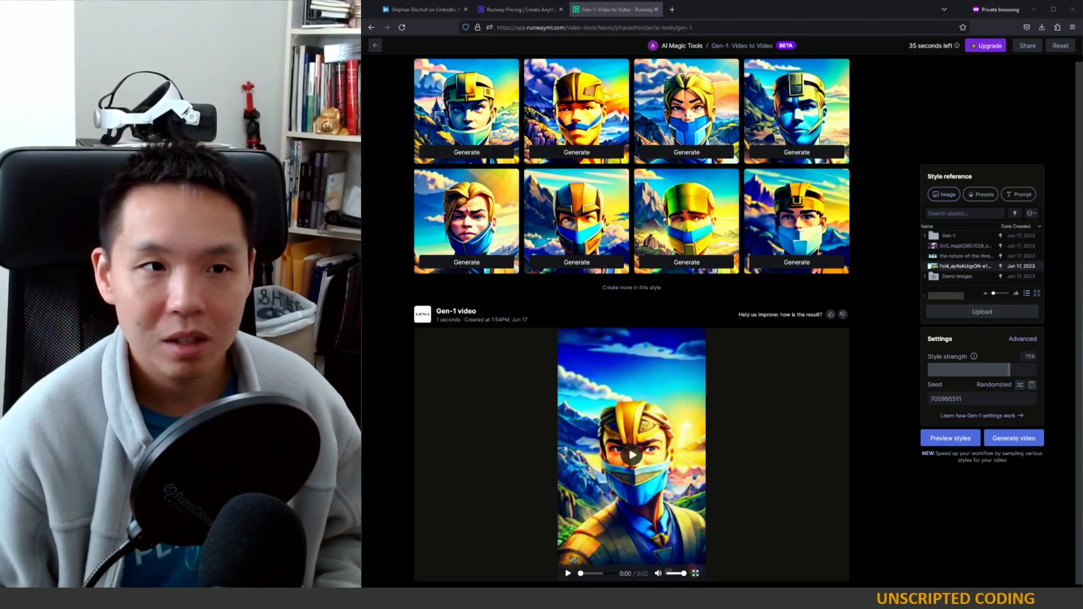
left_click_drag(553, 166, 586, 87)
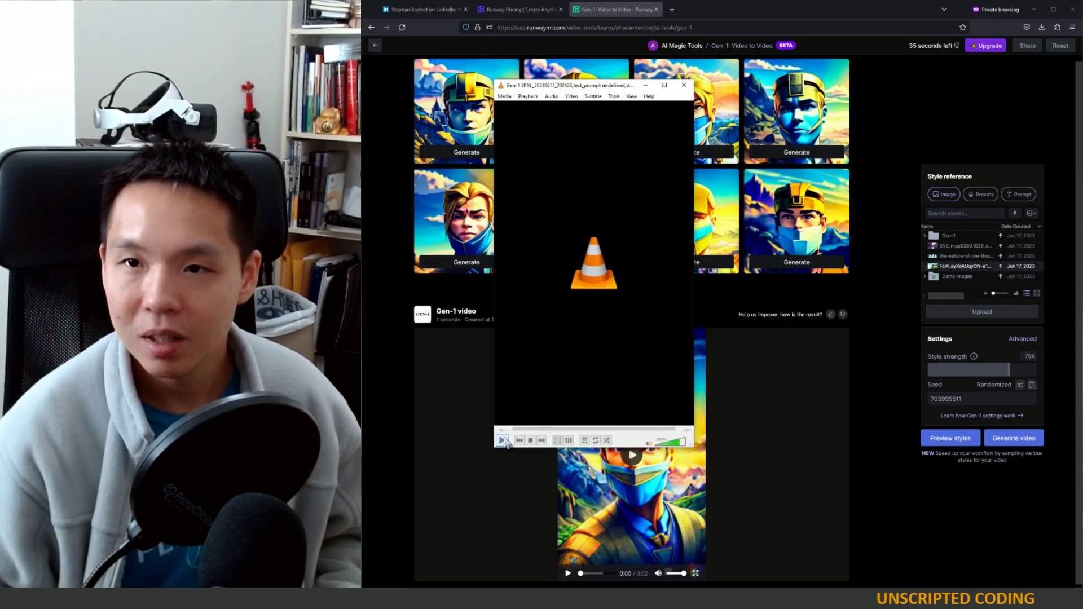
left_click_drag(590, 88, 364, 110)
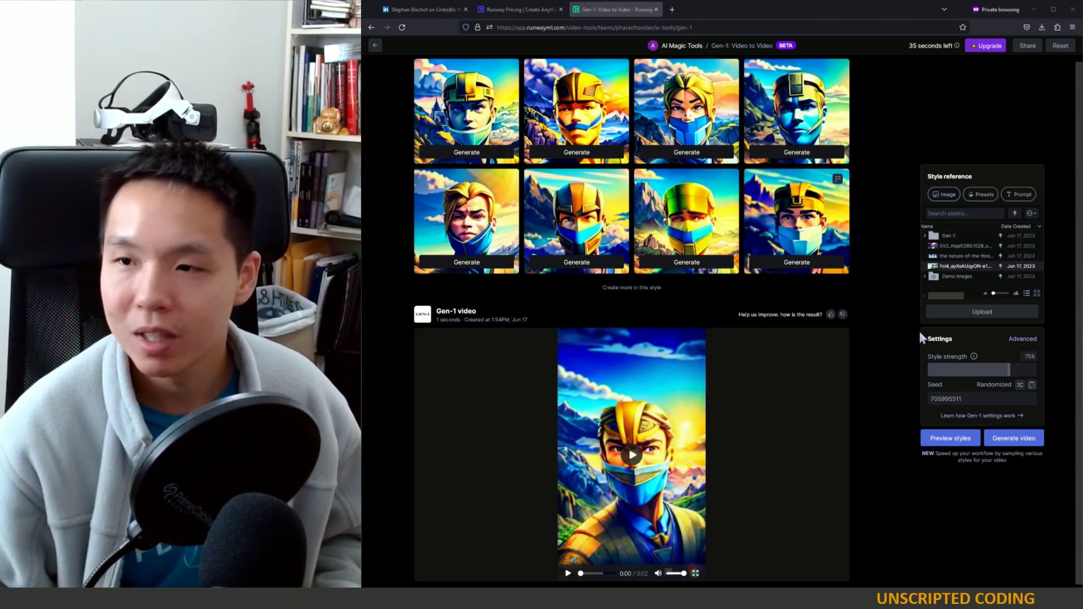
Start a new Gen-1 generation from the dashboard and upload the next selfie clip as its input video.
scroll(889, 256, "up", 8)
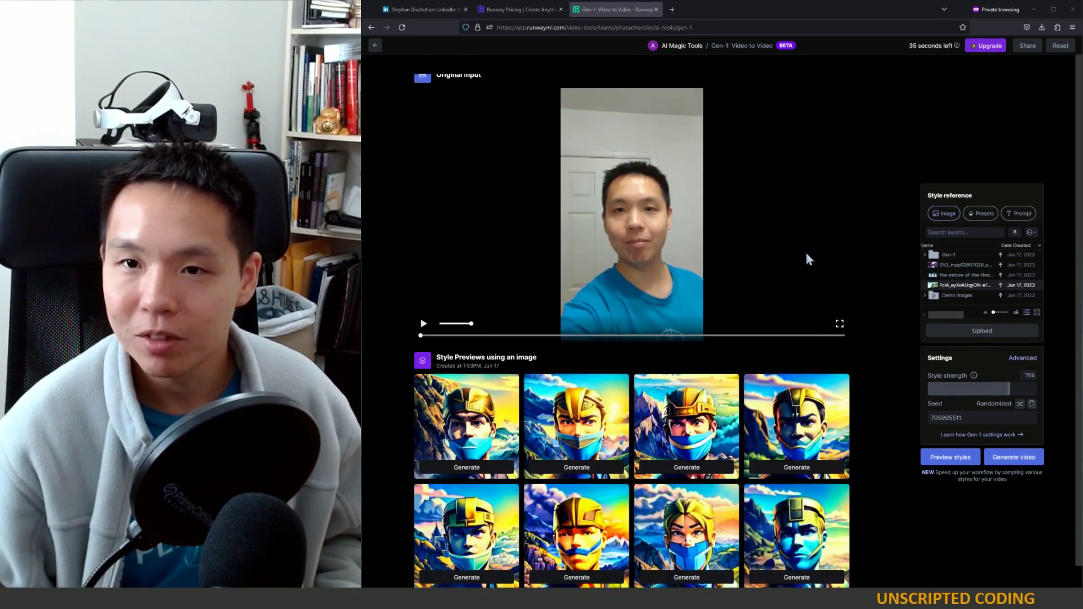
left_click(375, 45)
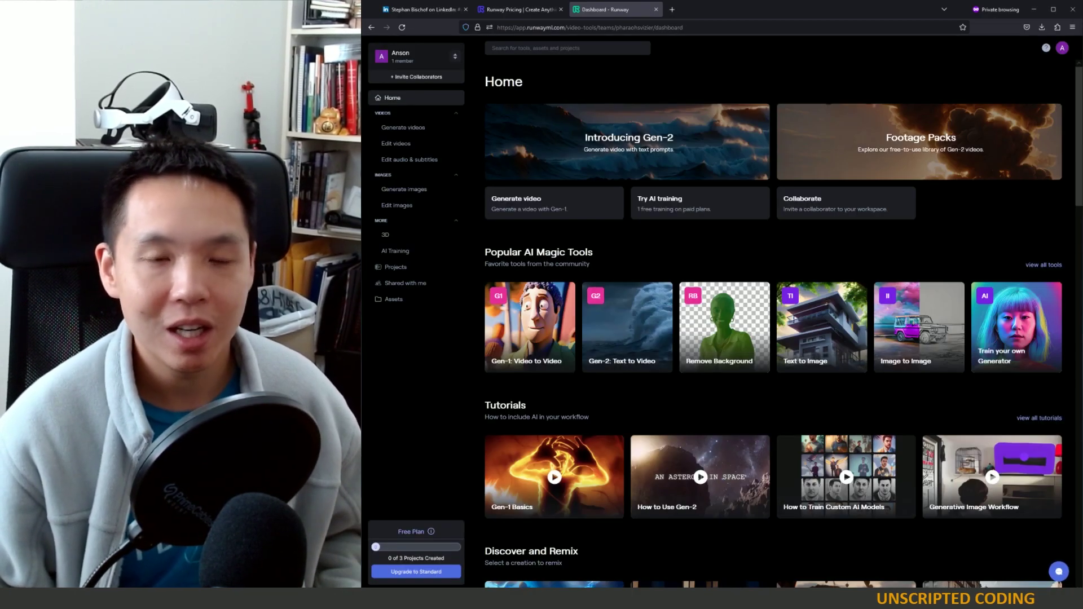
left_click(574, 208)
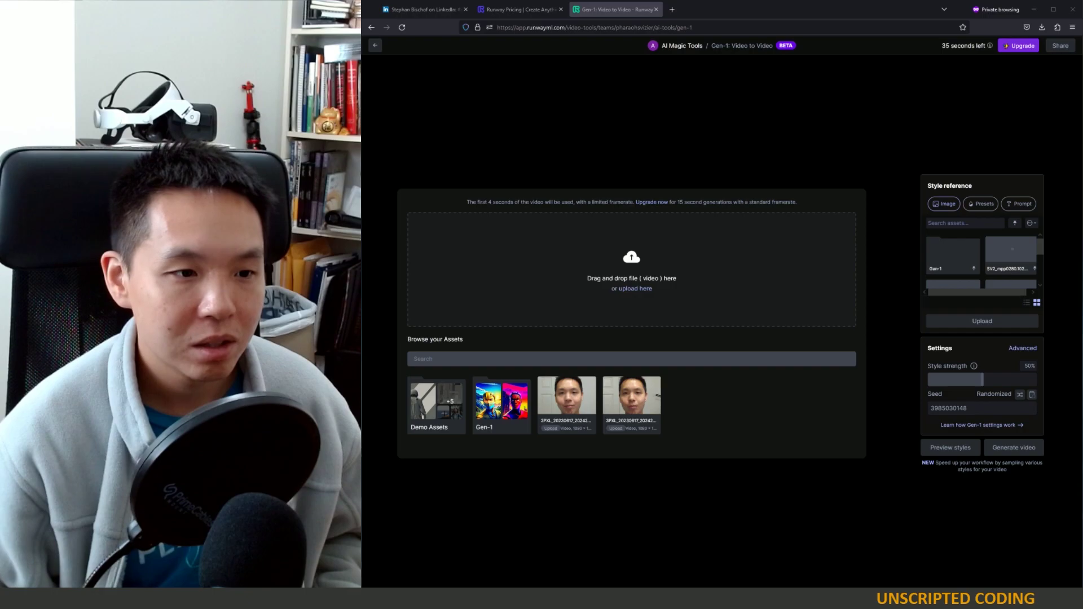
left_click_drag(632, 397, 691, 308)
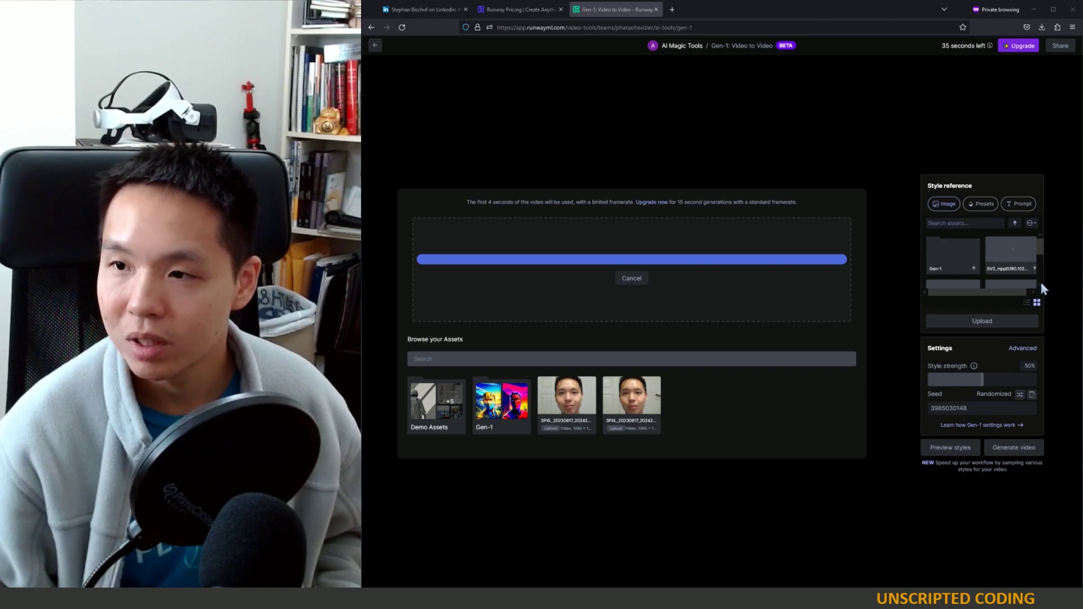
Create style previews using the the-nature-of-the-thre… image as style reference with the style strength set to 75%.
left_click(1027, 302)
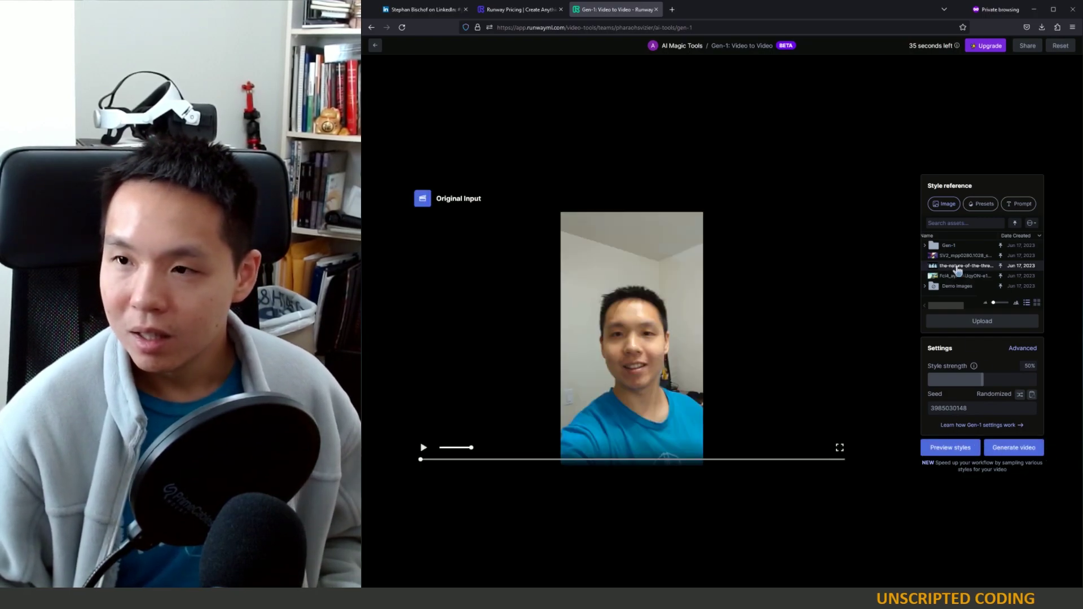
left_click_drag(982, 380, 1001, 380)
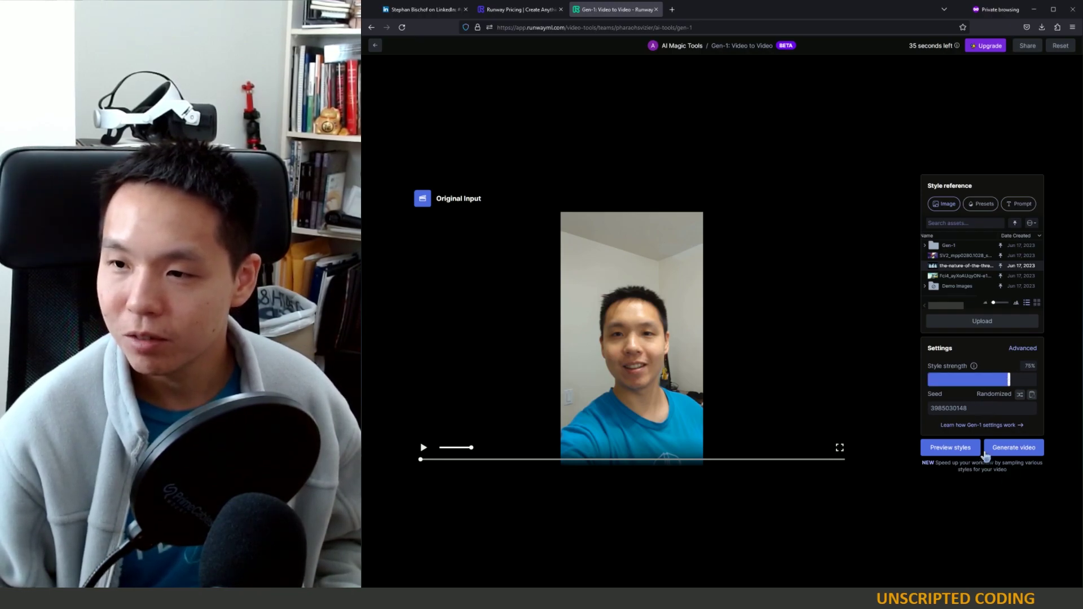
left_click(971, 450)
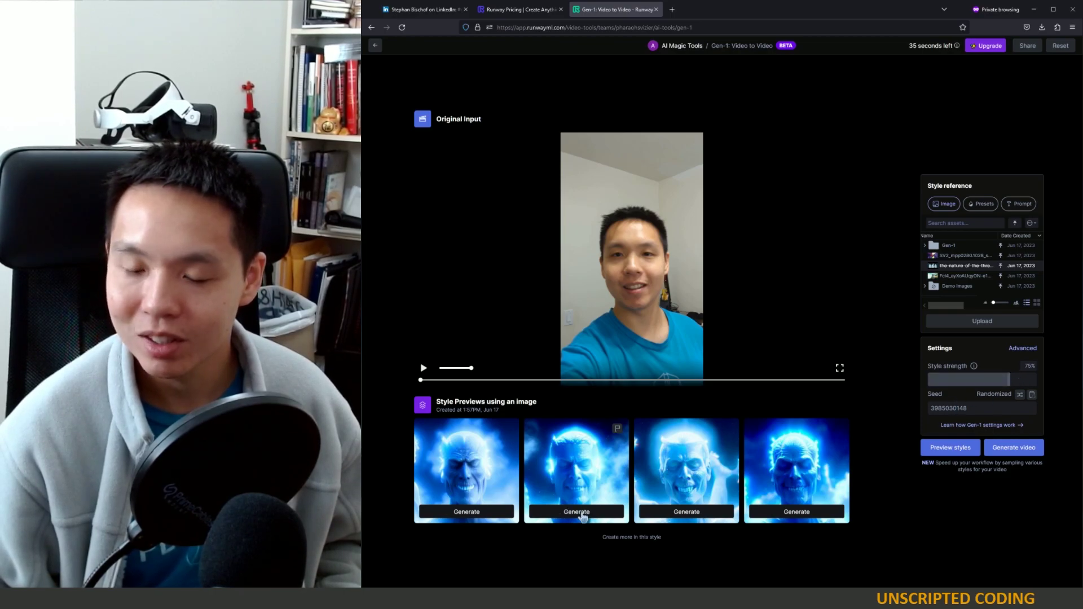
Generate the Gen-1 video from the second style preview and check its progress.
left_click(583, 516)
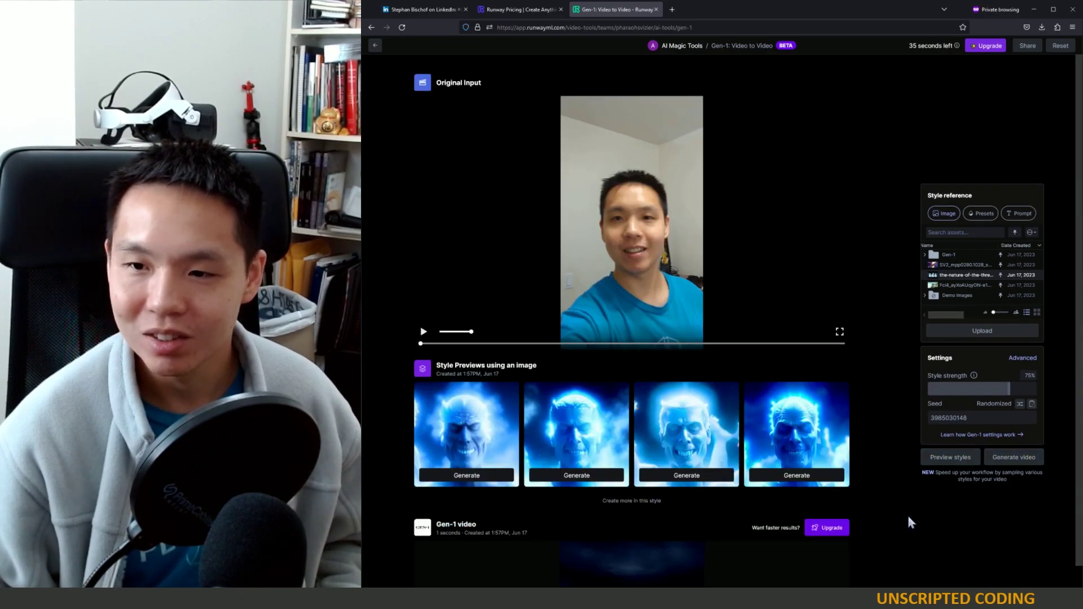
scroll(747, 514, "down", 4)
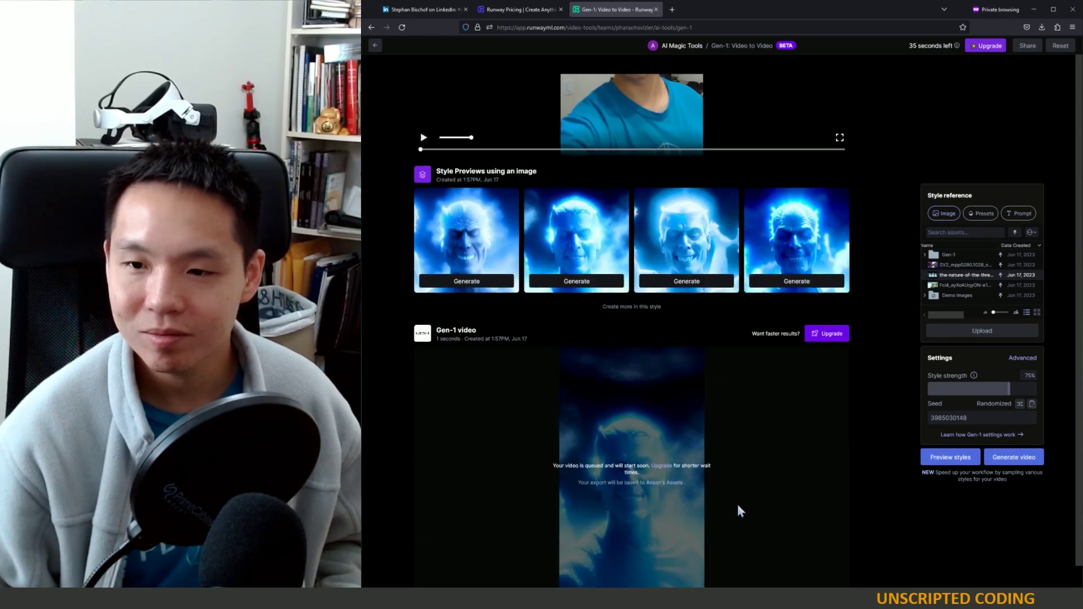
scroll(741, 511, "down", 1)
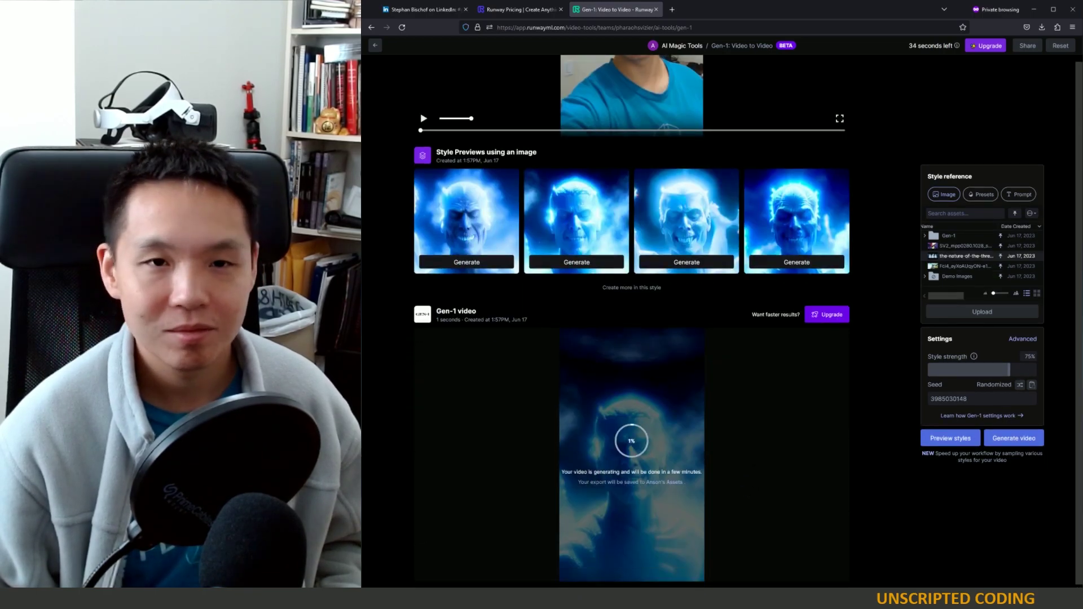
Switch to Premiere Pro, move the 2PXL Gen-1 clip to the second clip's position, and try shifting its audio to the second audio track.
key("alt+Tab")
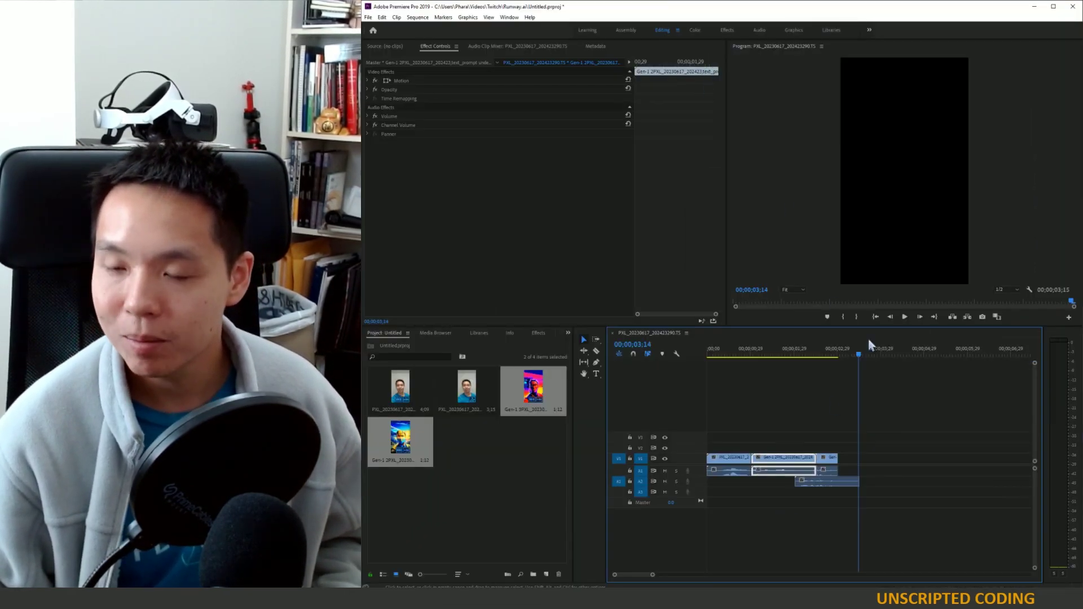
left_click_drag(859, 354, 805, 355)
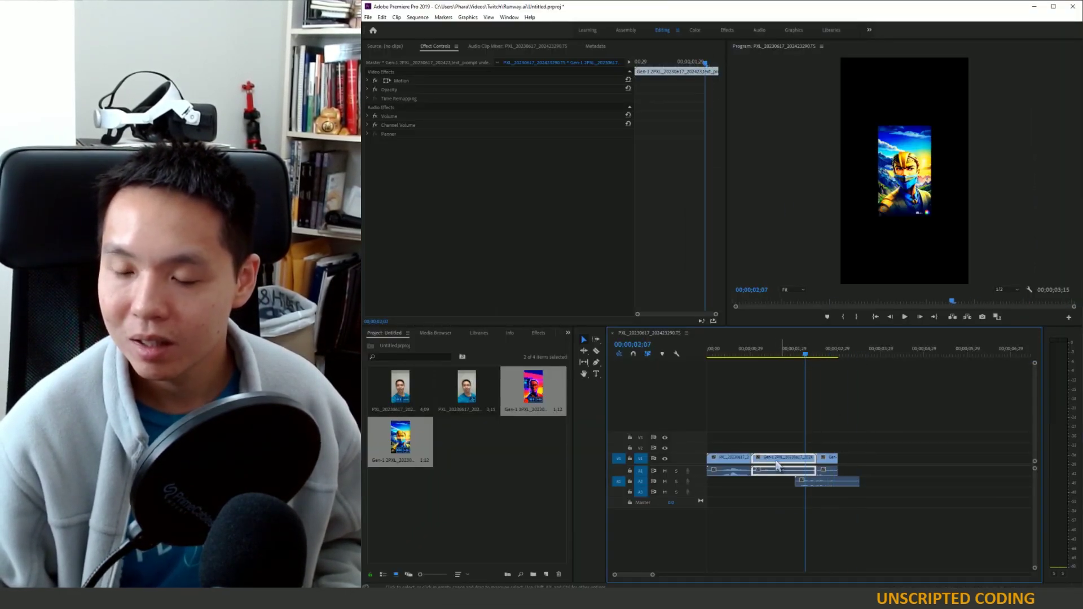
left_click_drag(781, 471, 780, 481)
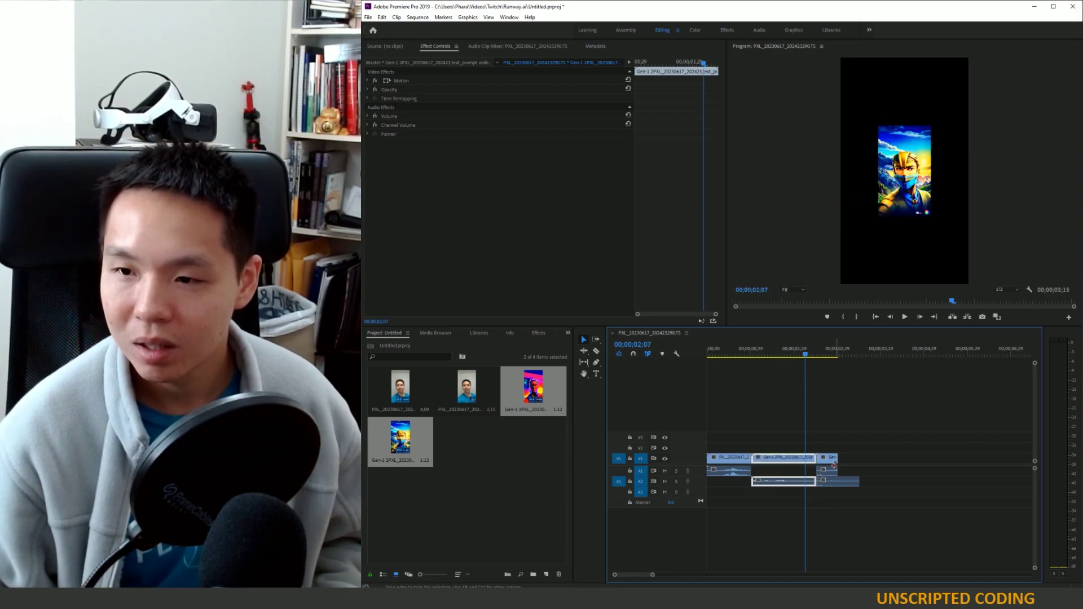
key("ctrl+z")
Play the sequence from the second clip and place the 3PXL Gen-1 clip at the third clip's position.
left_click(520, 442)
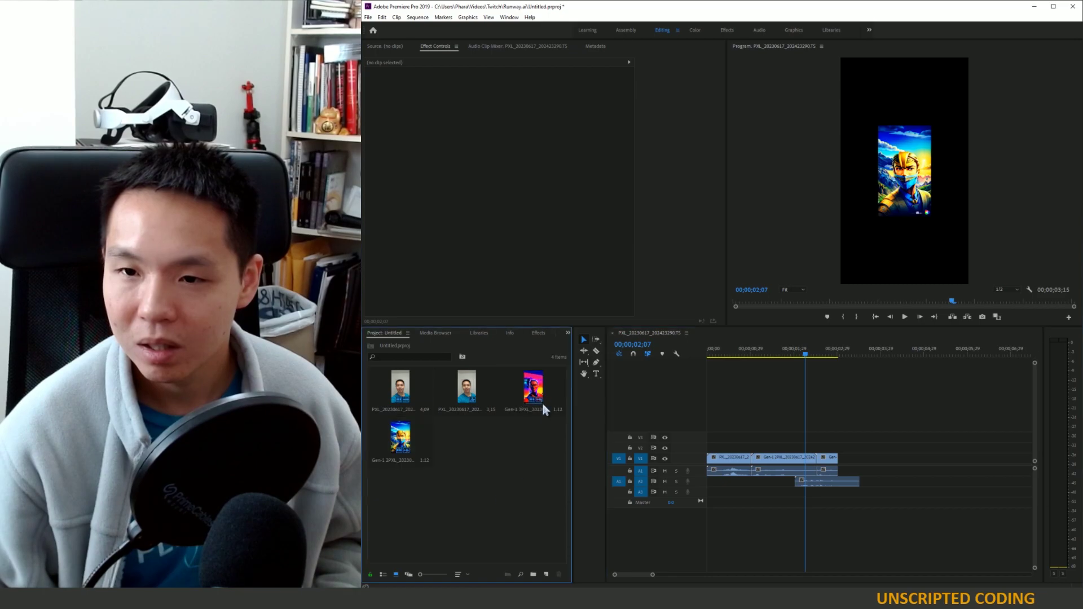
left_click_drag(807, 360, 757, 361)
key("space")
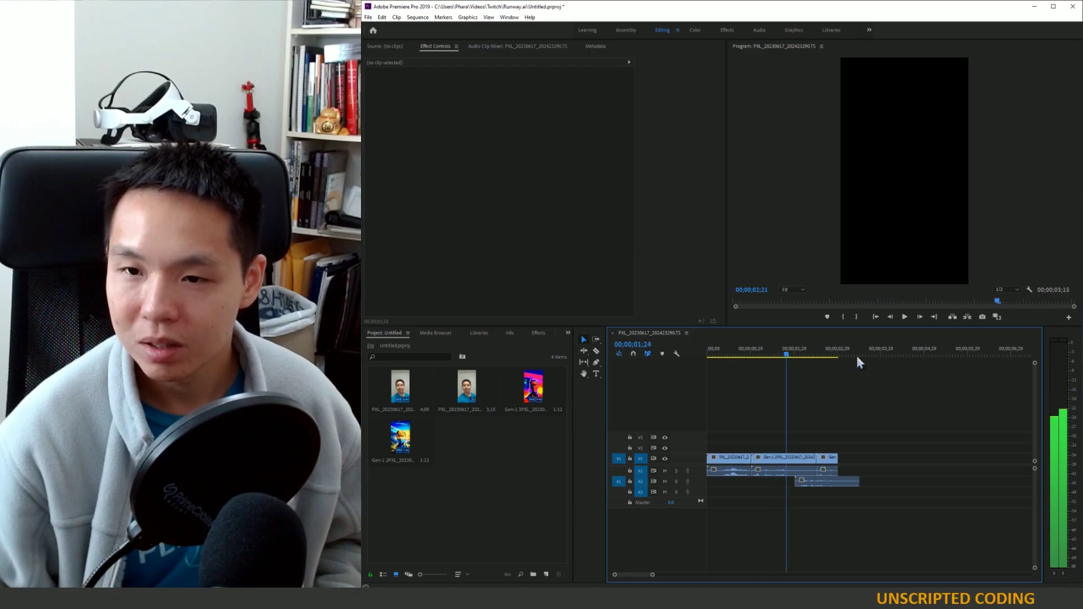
left_click_drag(533, 387, 801, 474)
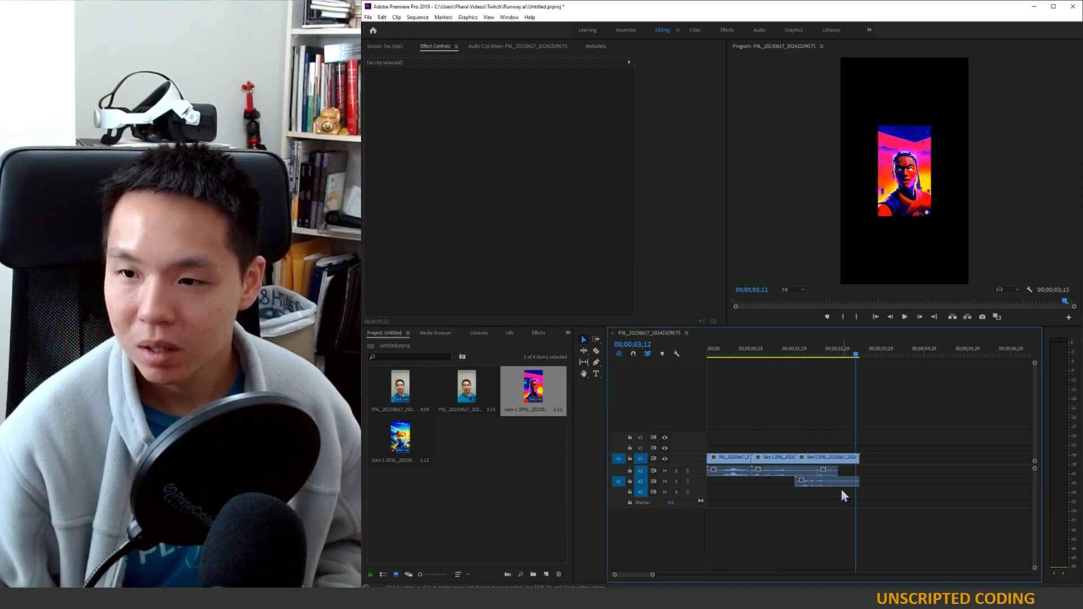
mouse_move(859, 360)
left_mouse_down()
mouse_move(702, 362)
mouse_move(885, 360)
mouse_move(811, 360)
mouse_move(874, 365)
left_mouse_up()
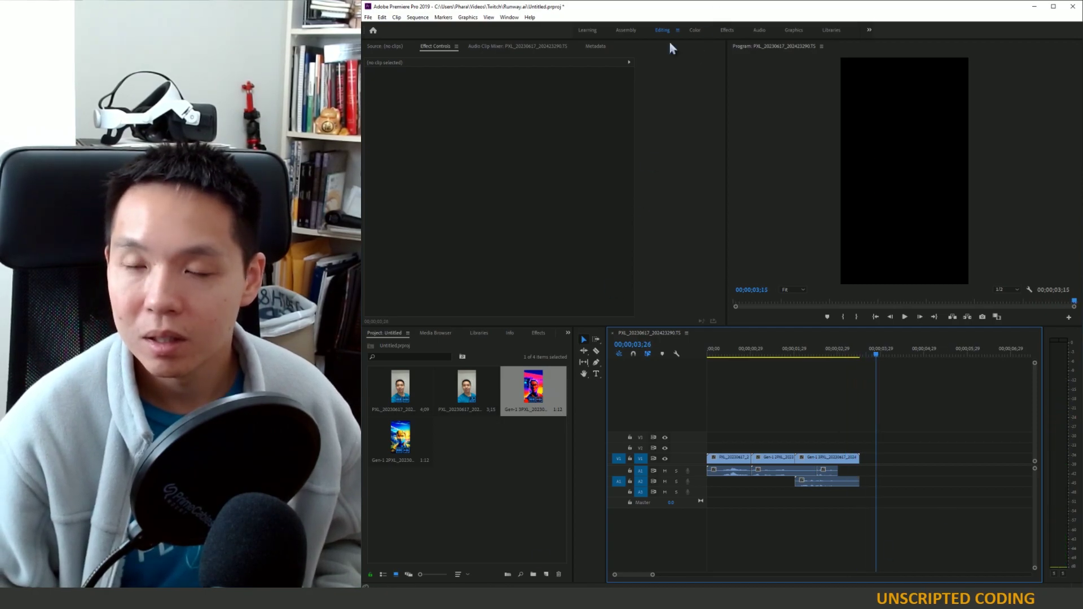
Check the generation progress in Runway, return to Premiere Pro, and move the playhead to 00;00;01;13 over the 2PXL Gen-1 clip.
key("alt+Tab")
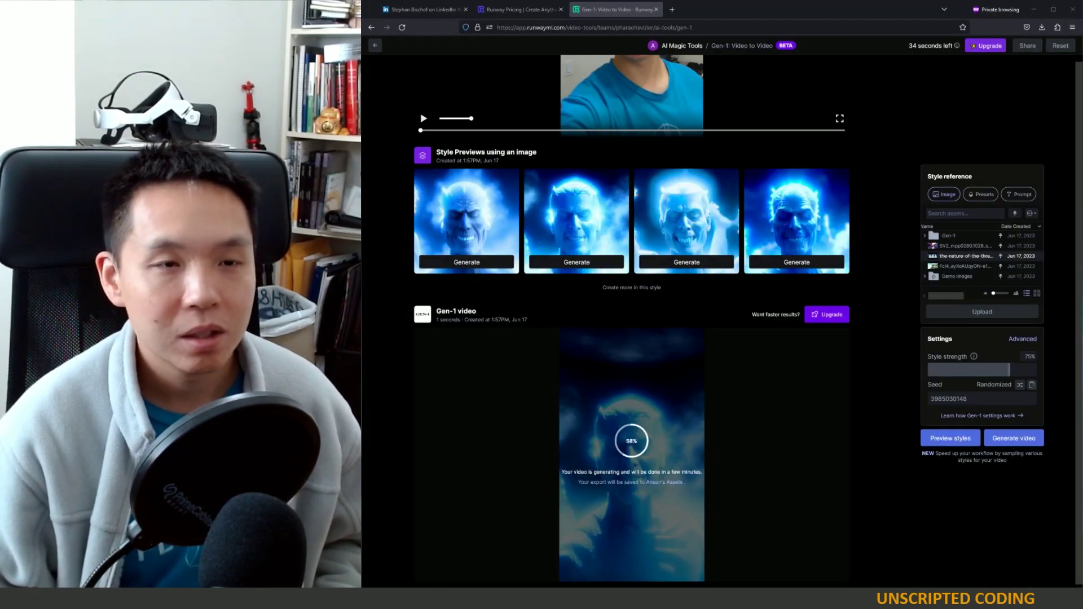
key("alt+Tab")
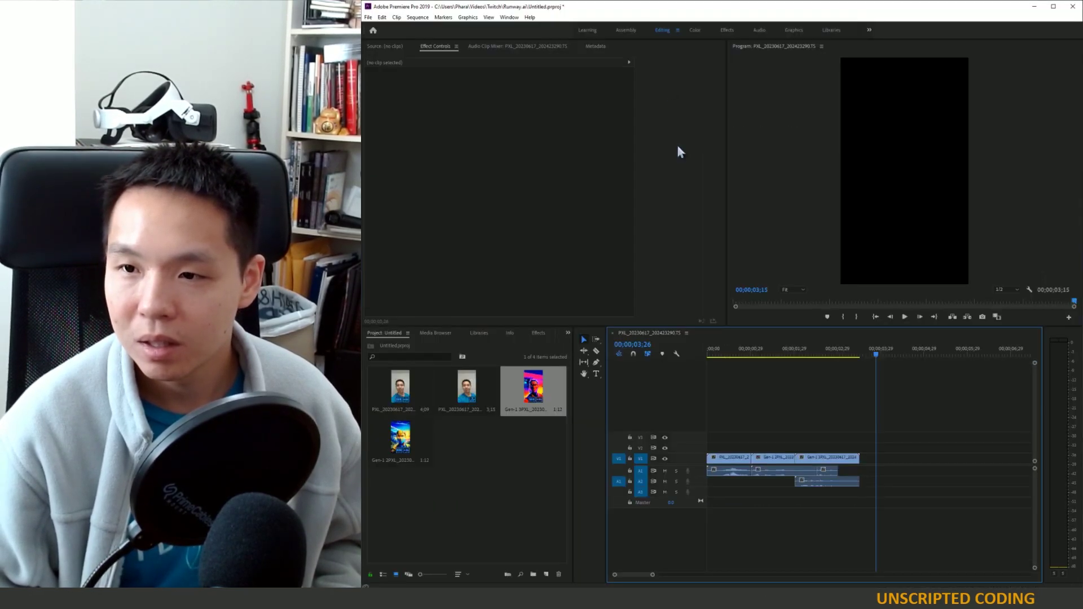
left_click(535, 400)
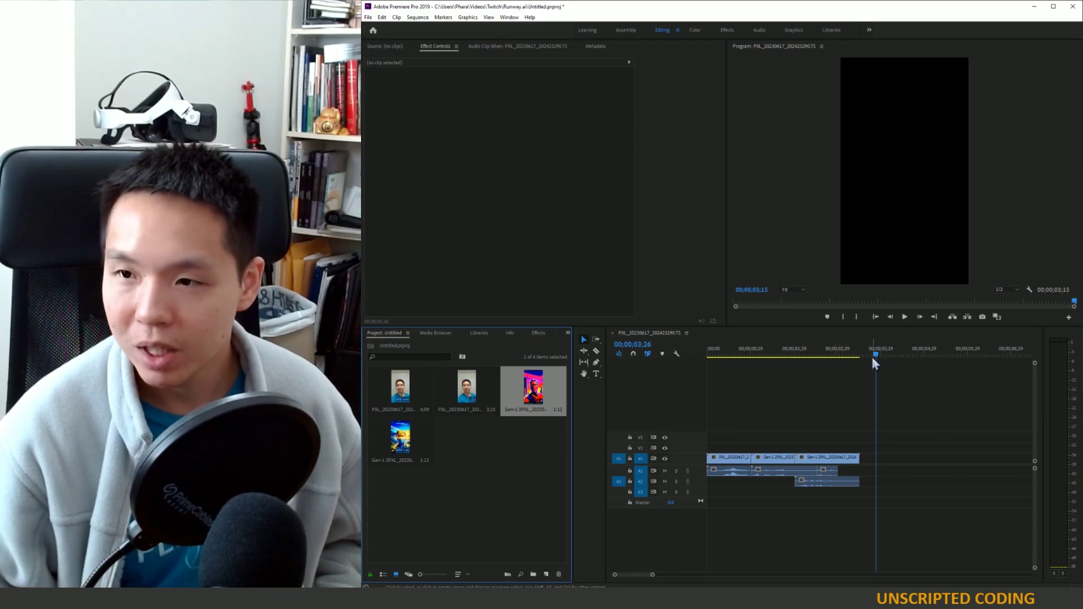
left_click_drag(878, 356, 773, 352)
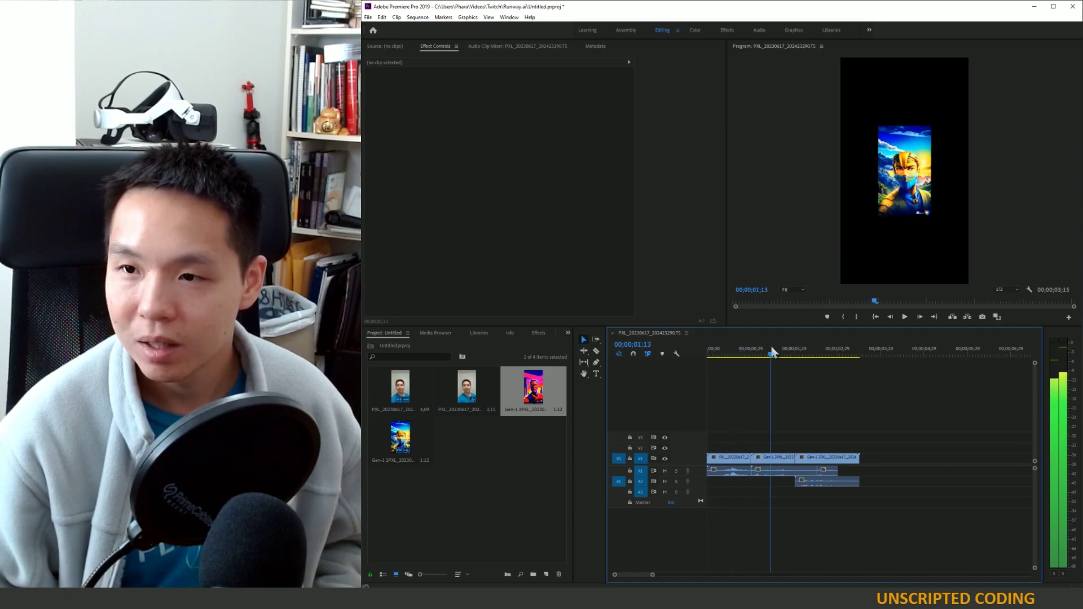
Apply Scale to Frame Size to both the 2PXL and 3PXL Gen-1 clips in the sequence.
right_click(777, 457)
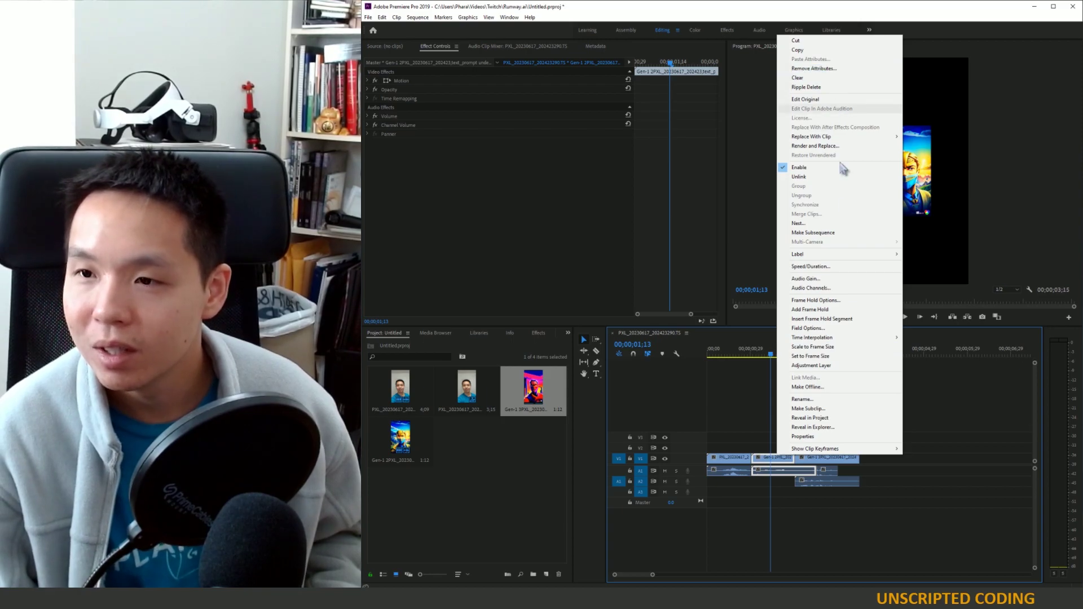
left_click(836, 349)
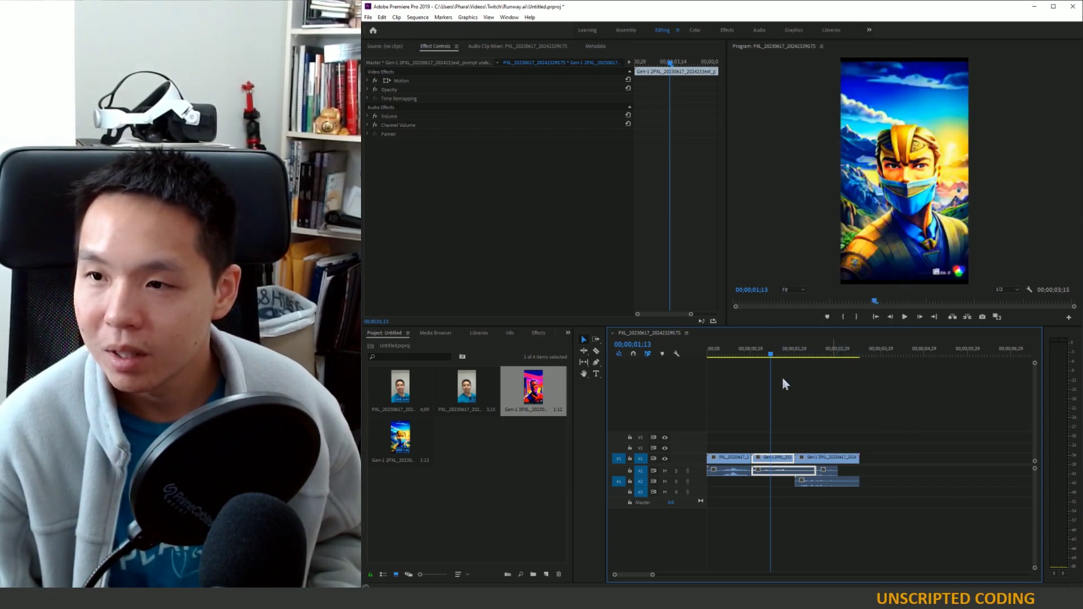
right_click(815, 462)
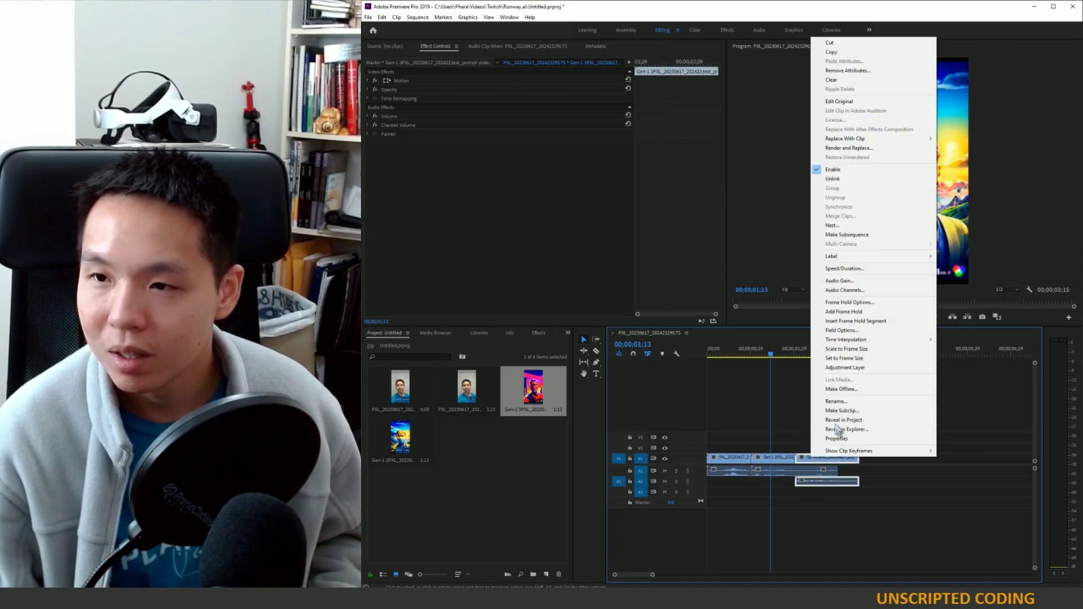
left_click(858, 350)
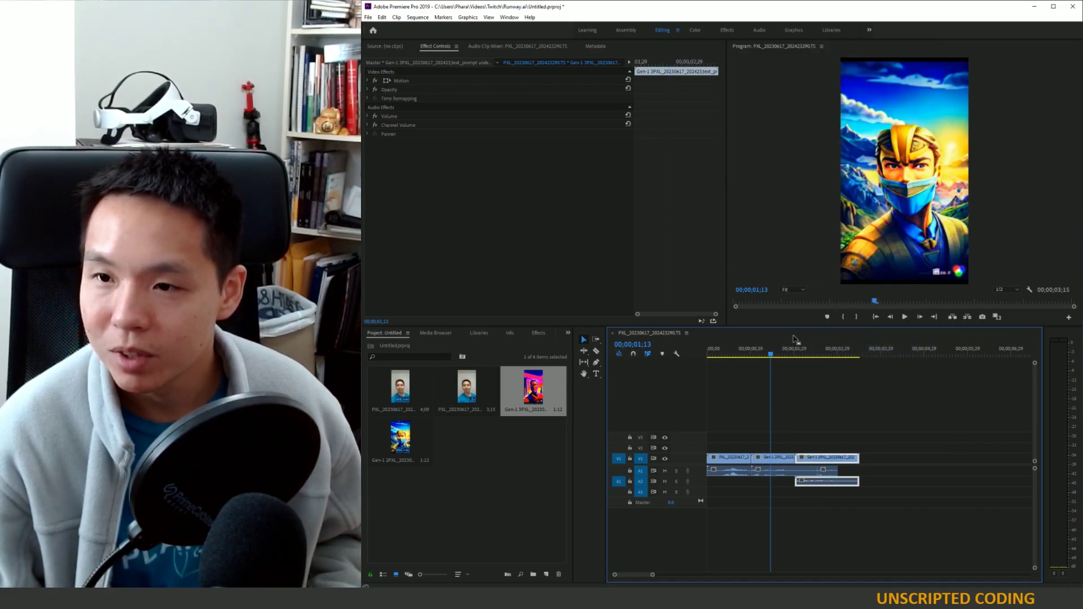
Scrub to the sequence's end, switch to Runway, then play and download the newly generated blue-lit Gen-1 video.
left_click_drag(771, 357, 865, 353)
left_click(767, 460)
key("alt+Tab")
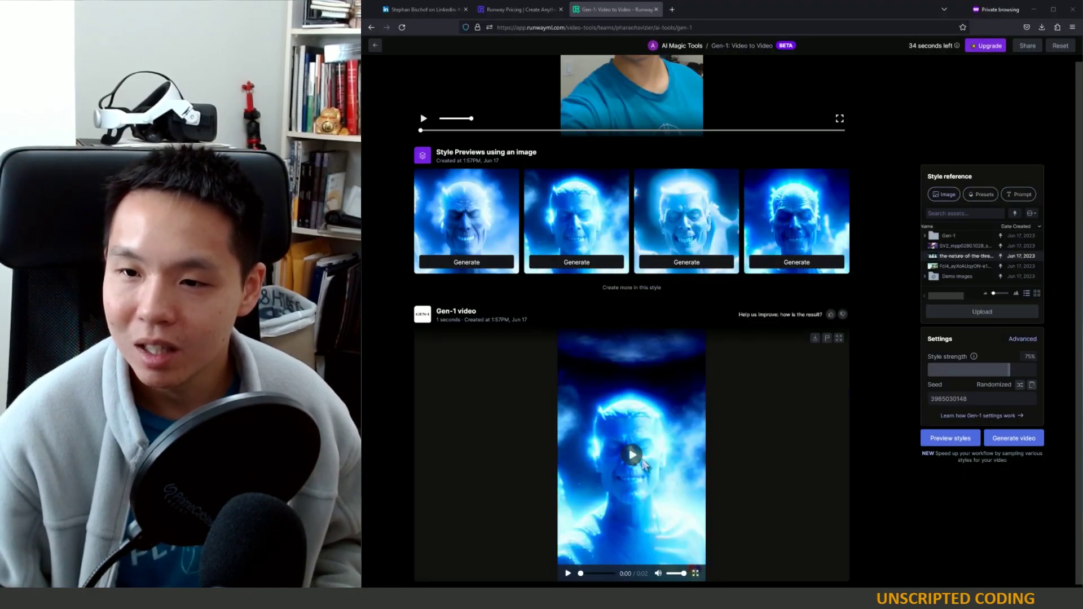
left_click(628, 458)
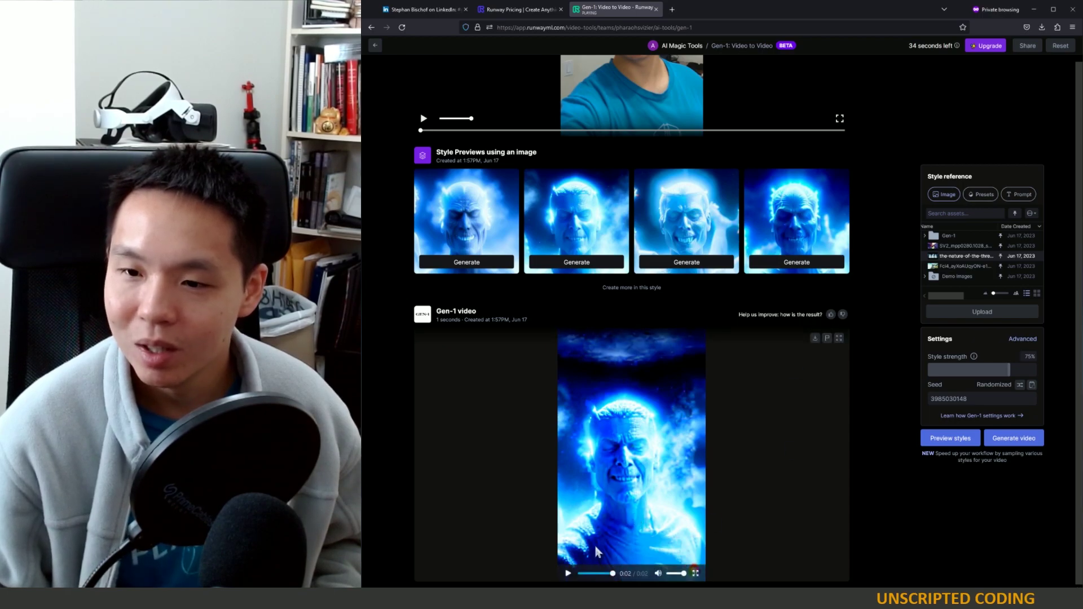
mouse_move(612, 581)
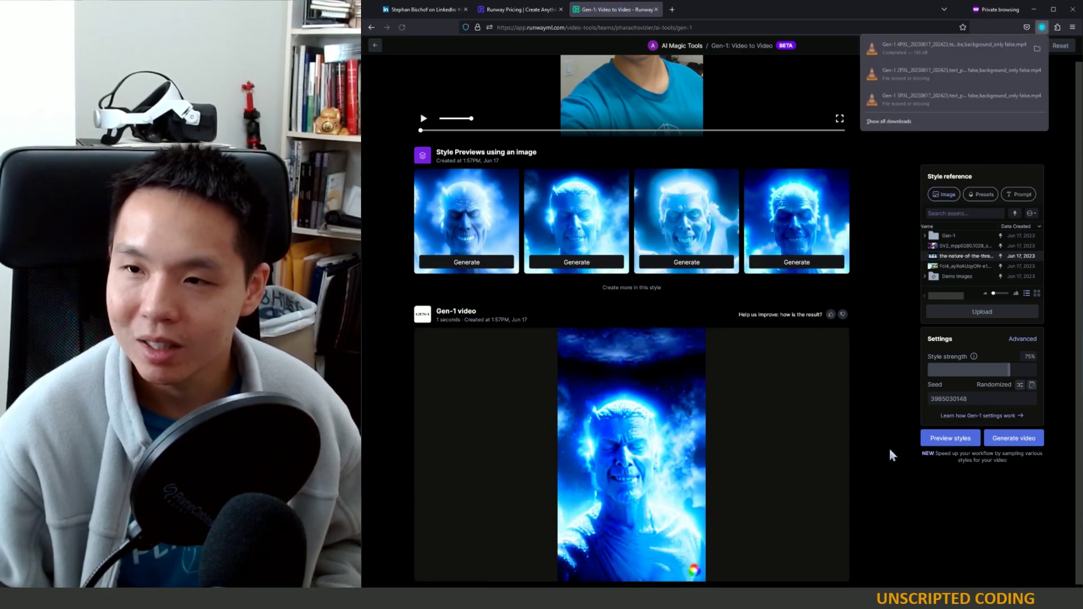
Return to Premiere Pro, import the downloaded 4PXL Gen-1 clip and place it at the fourth clip's position in the sequence.
key("alt+Tab")
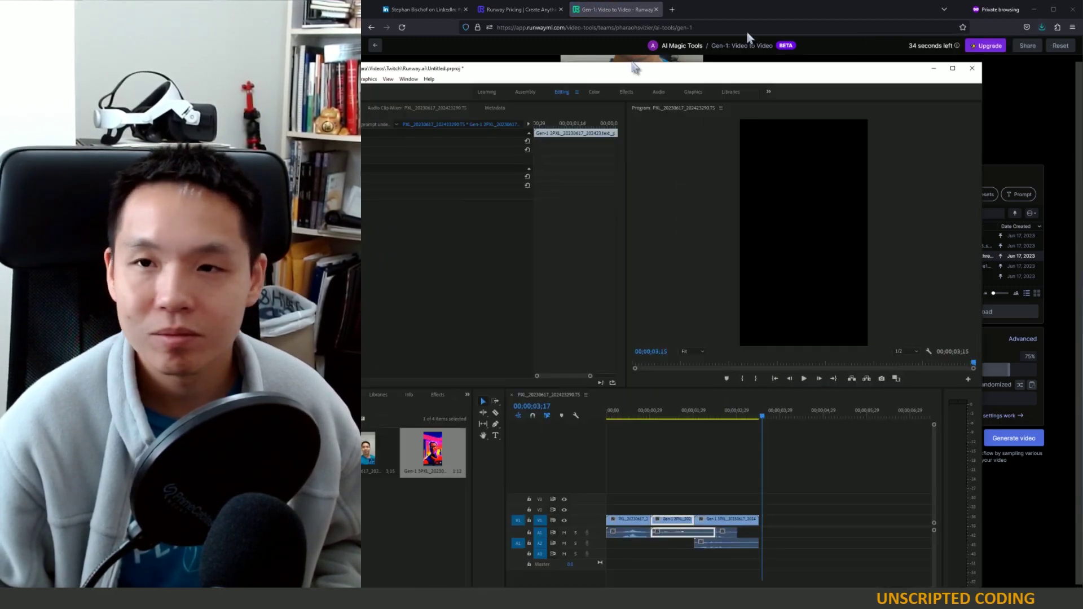
double_click(744, 34)
key("alt+Tab")
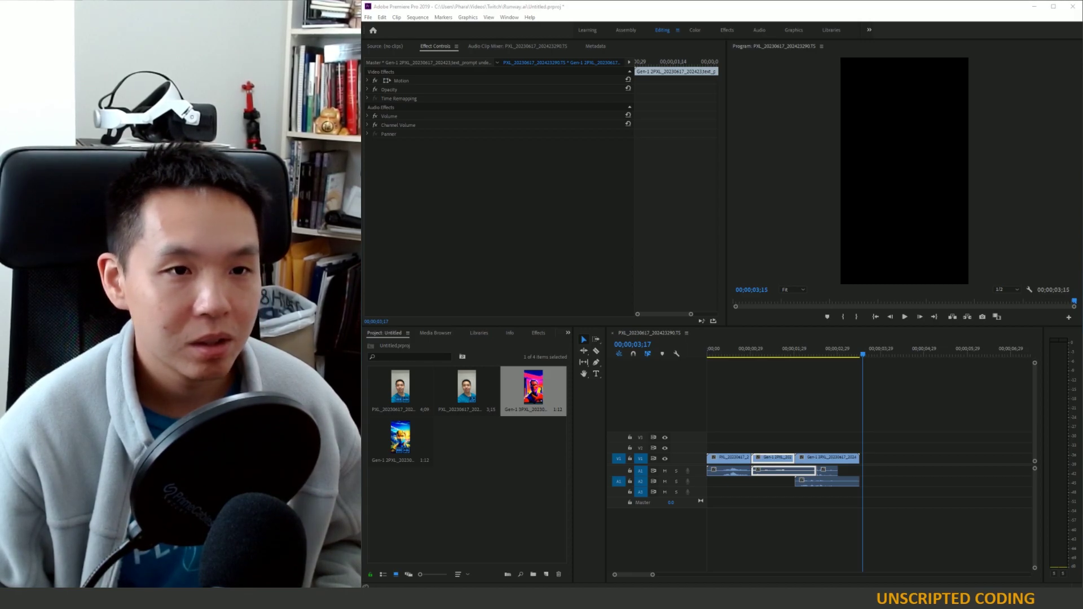
left_click_drag(533, 389, 824, 474)
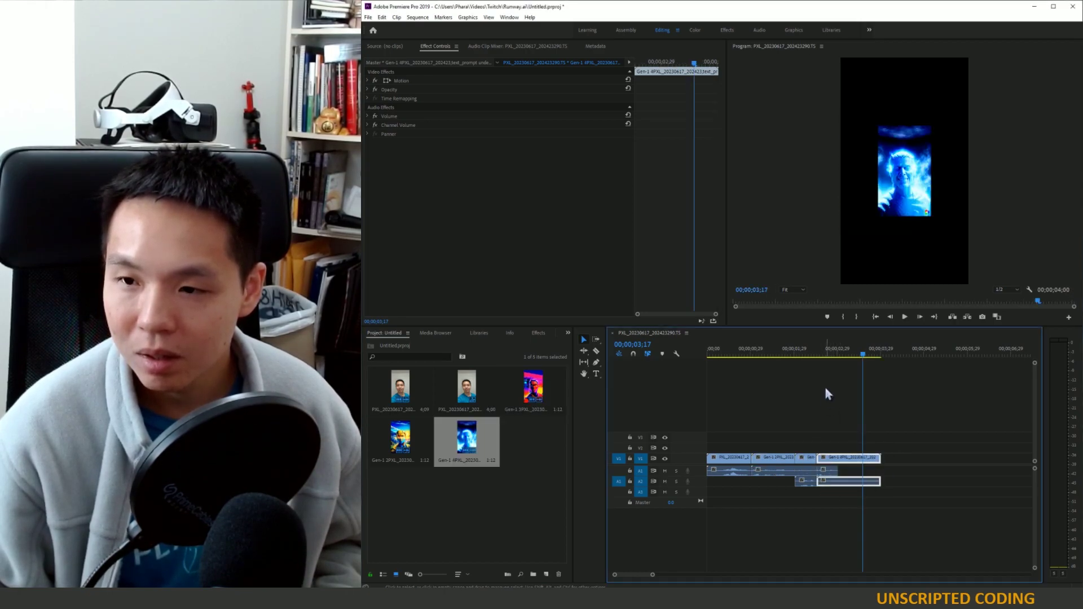
mouse_move(828, 465)
left_mouse_down()
mouse_move(820, 457)
mouse_move(858, 461)
mouse_move(844, 451)
left_mouse_up()
Cut the 4PXL Gen-1 clip at 00;00;04;00 and delete the part after the cut.
left_click_drag(867, 363, 882, 363)
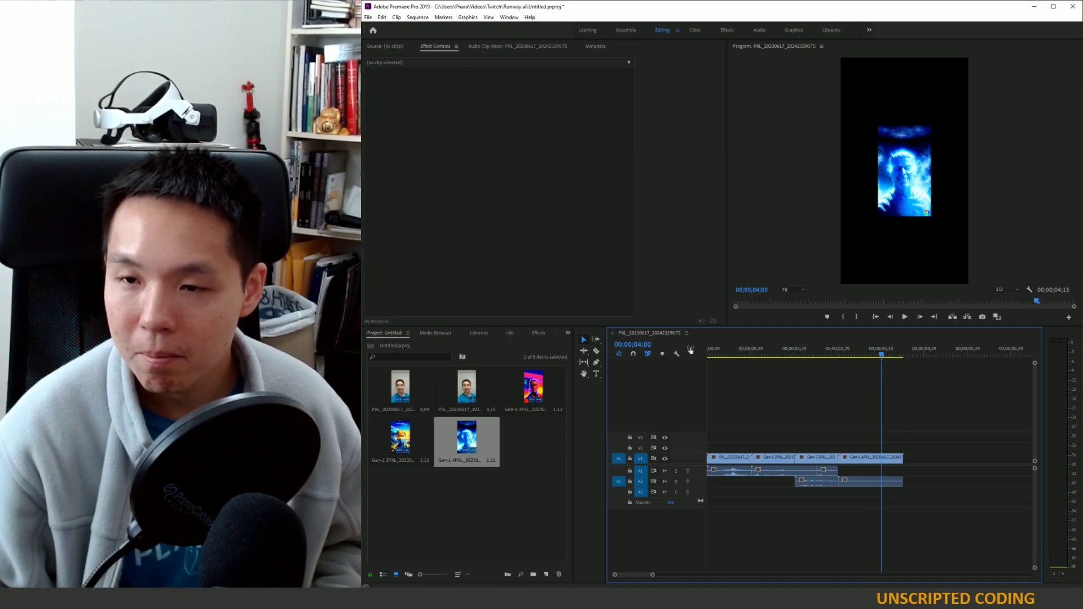
left_click(596, 351)
left_click(884, 458)
left_click(584, 339)
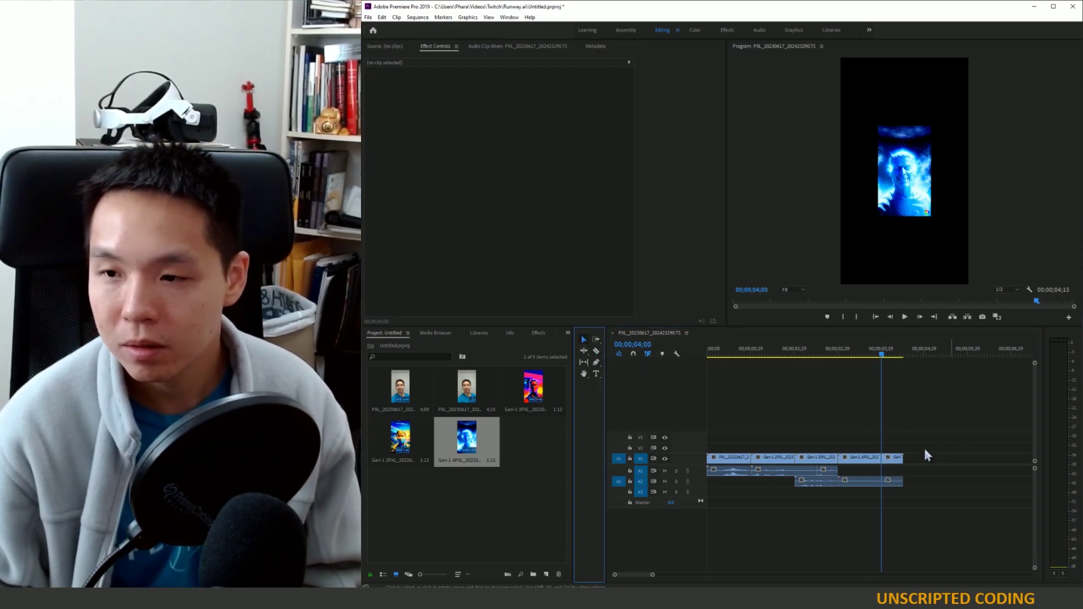
left_click(895, 459)
key("Delete")
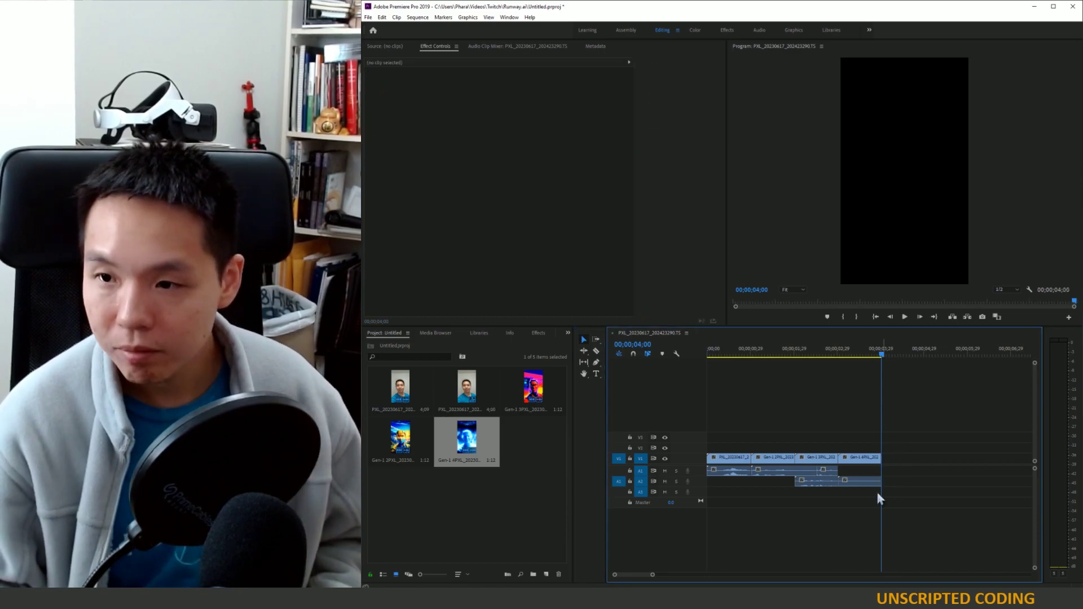
Fit the 4PXL Gen-1 clip to the sequence's frame size.
left_click(857, 459)
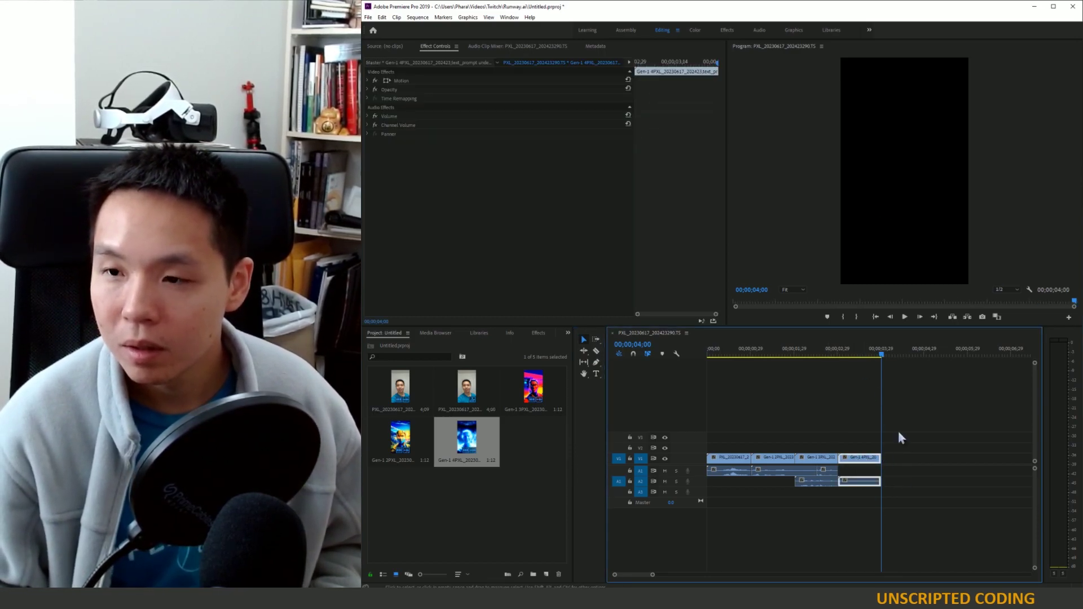
left_click(869, 352)
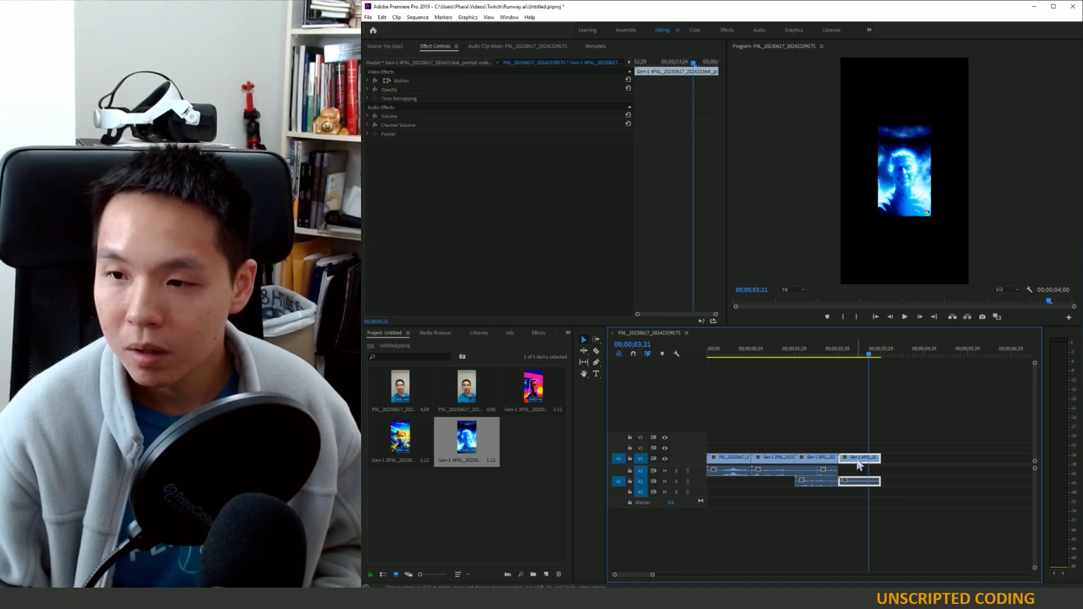
right_click(859, 464)
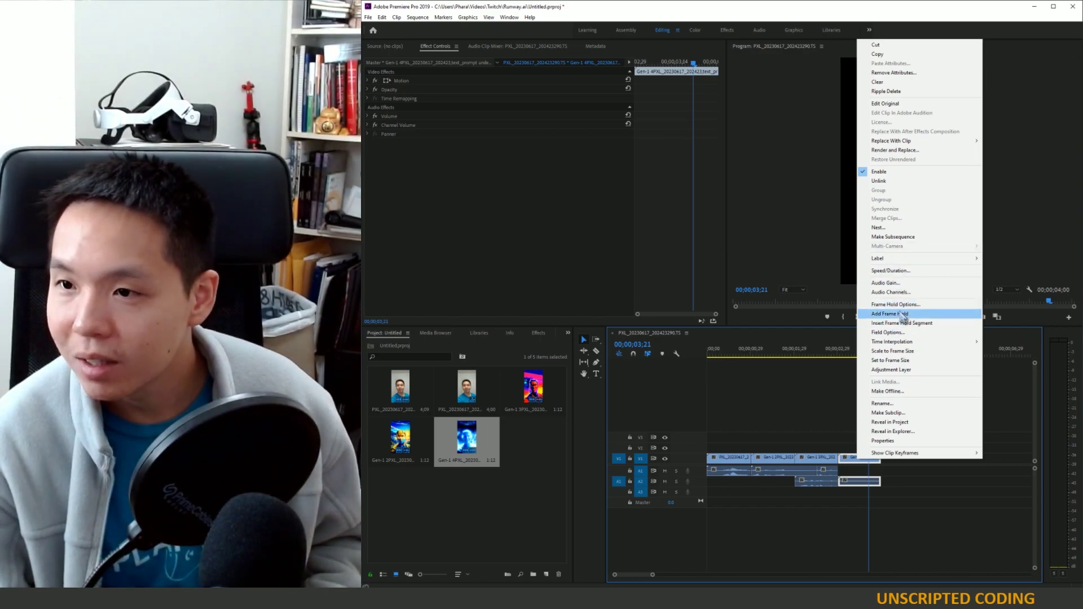
left_click(907, 363)
Play the assembled sequence from 00;00;00;00 and return the playhead to the second clip.
left_click_drag(868, 355, 695, 349)
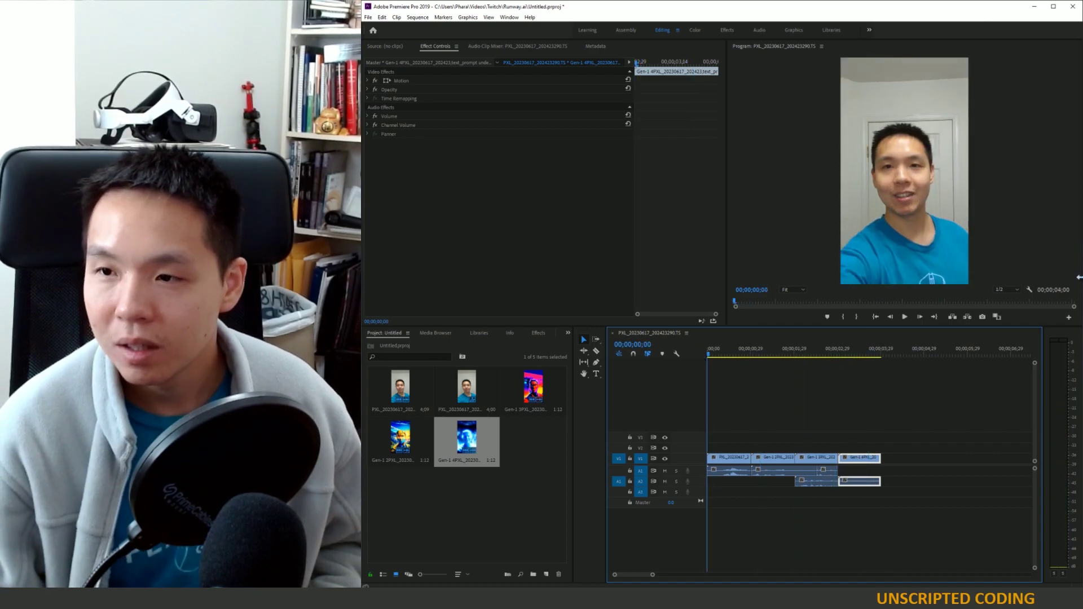
left_click(905, 317)
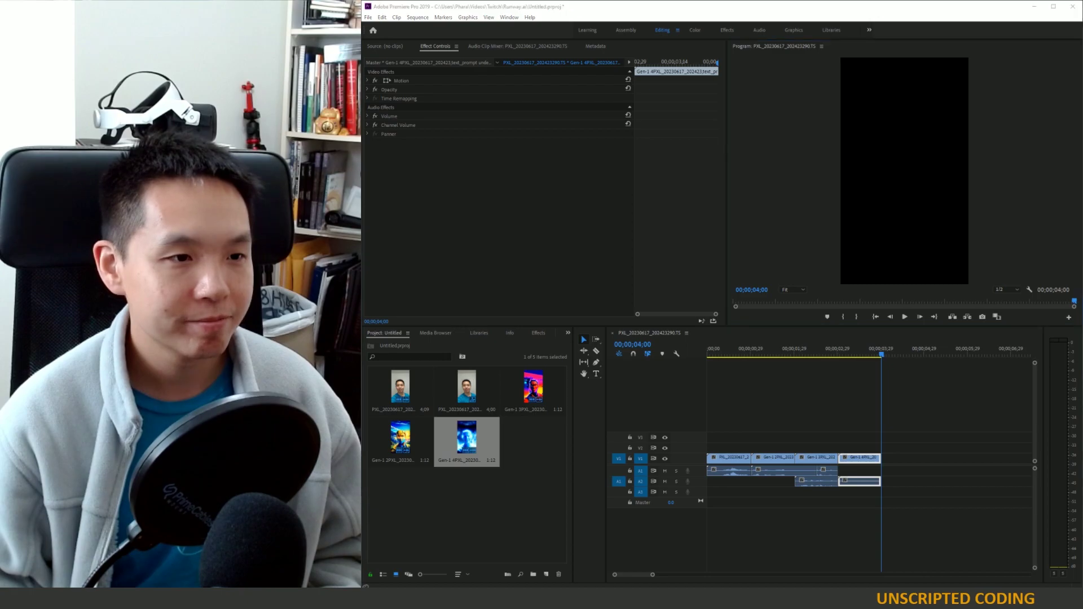
left_click(768, 355)
Replay the whole sequence from the start and scrub through the block-styled 2PXL clip from 00;00;01;00 to 00;00;01;18.
left_click_drag(770, 360, 705, 354)
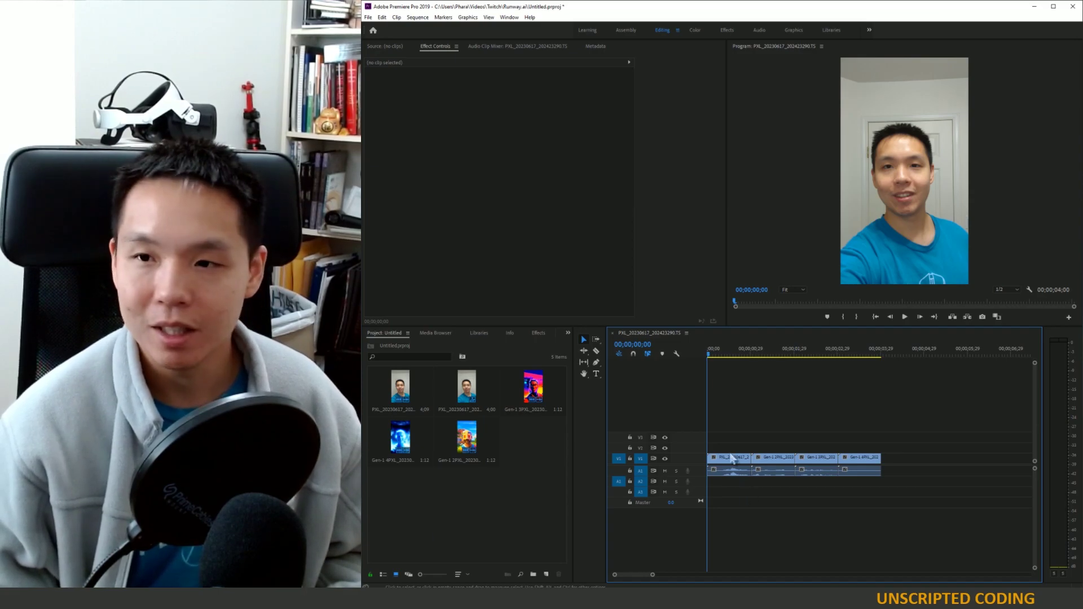
left_click(905, 317)
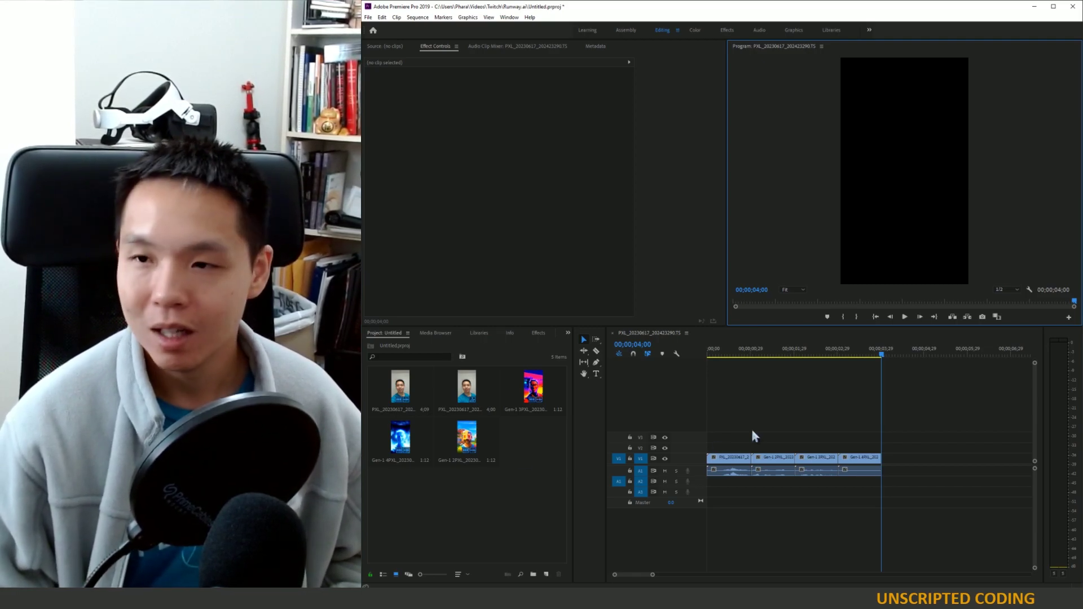
left_click_drag(883, 360, 752, 350)
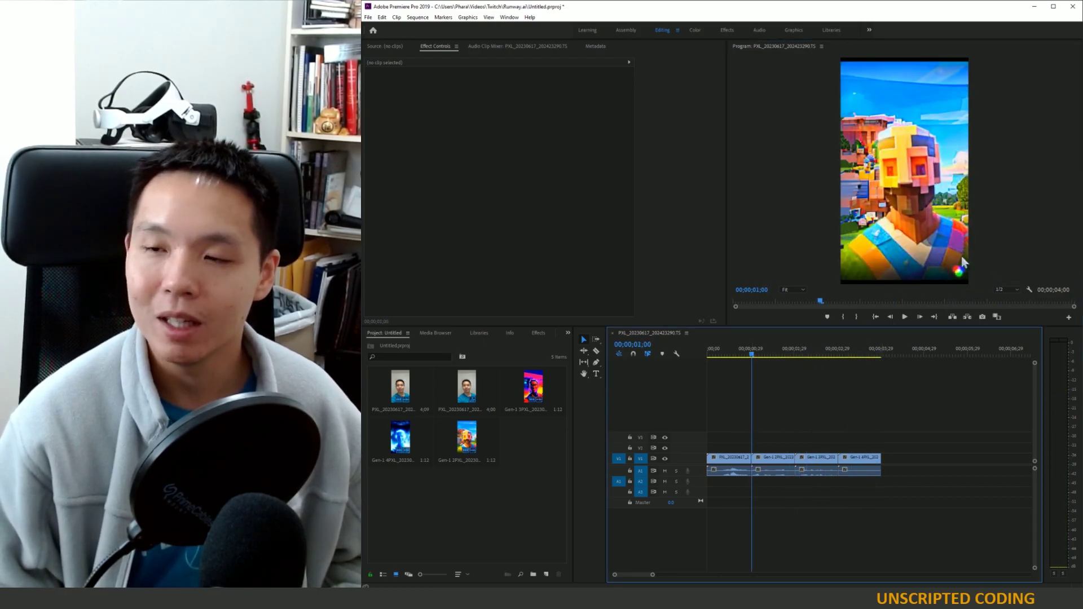
left_click_drag(753, 357, 779, 357)
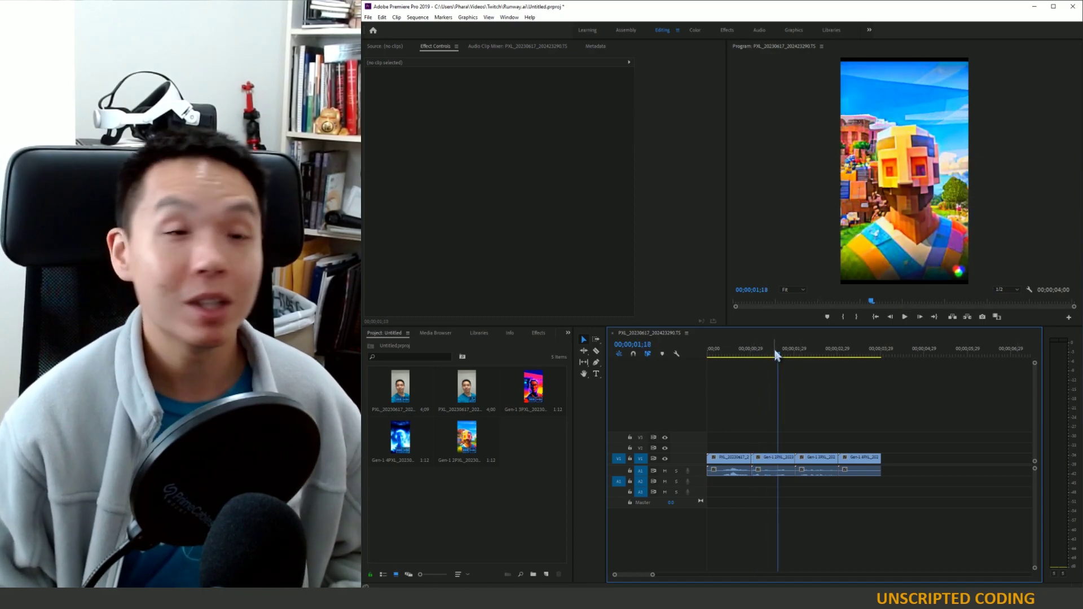